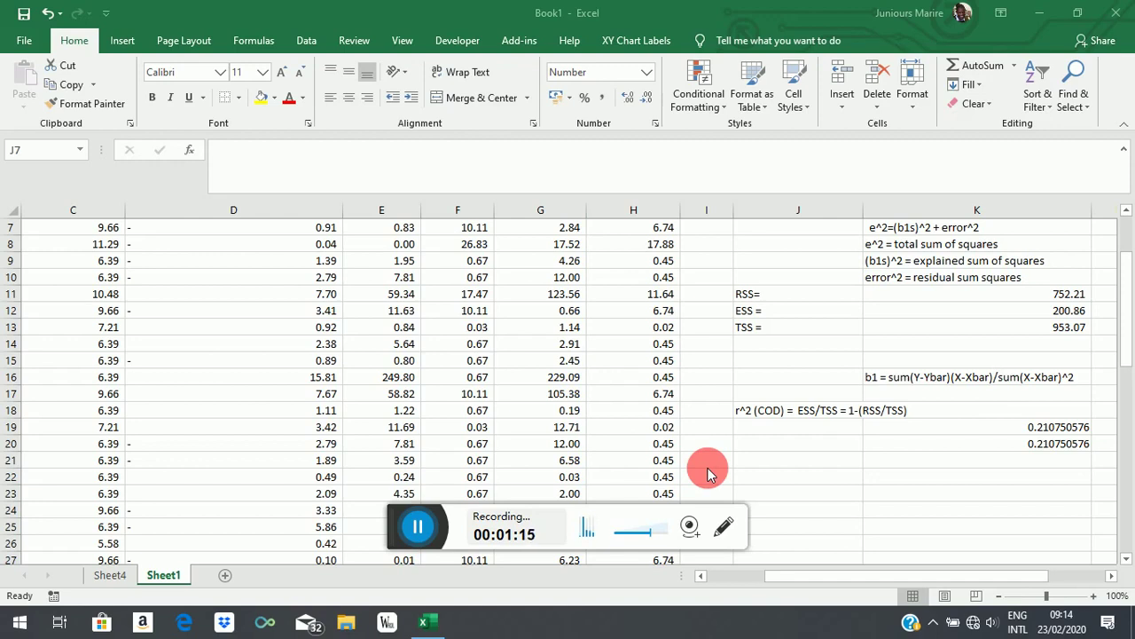
- Enter 'Intuition = ratio of what we managed to explain relative to what we failed to explain.' in J21
{"action": "left_click", "coordinate": [808, 463]}
{"action": "left_click", "coordinate": [808, 464]}
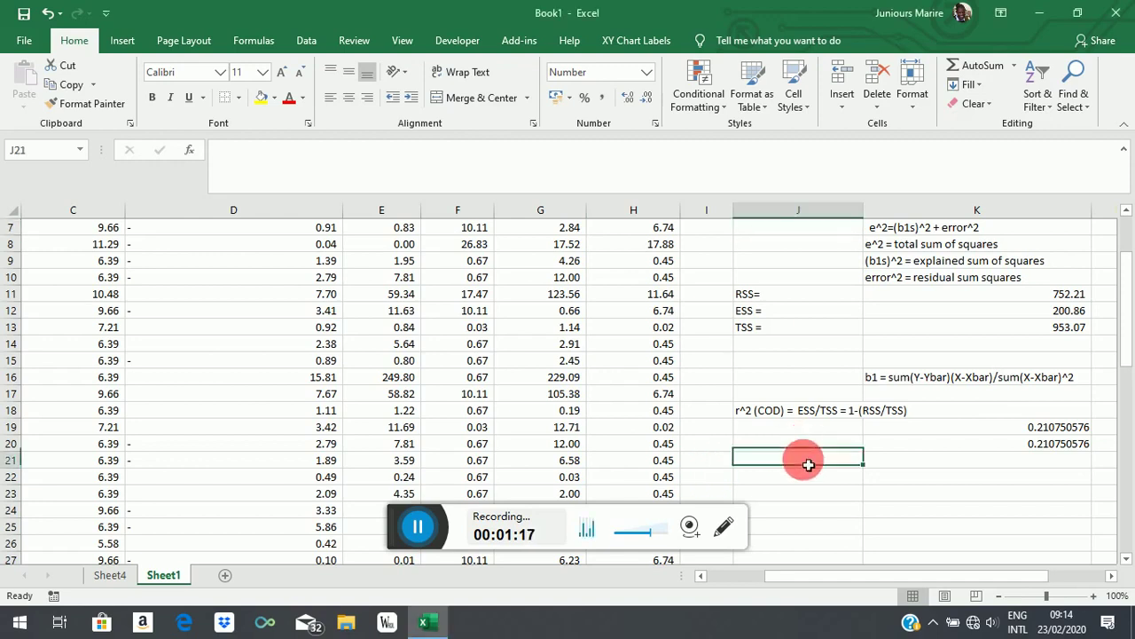
{"action": "type", "text": "I"}
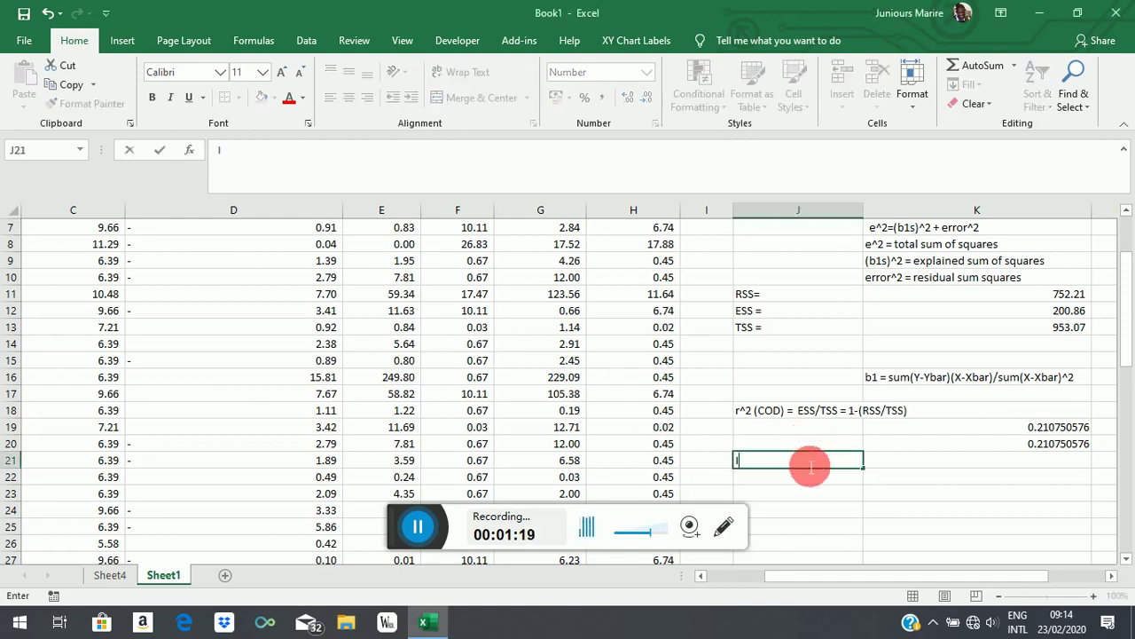
{"action": "type", "text": "ntuition"}
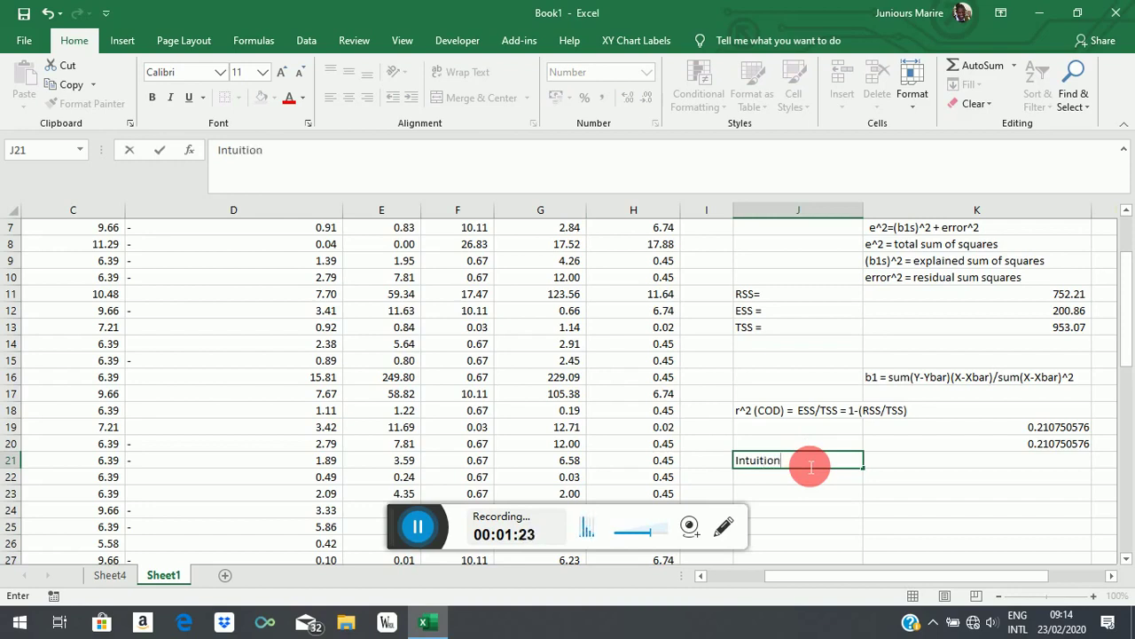
{"action": "type", "text": " = ratio of what w"}
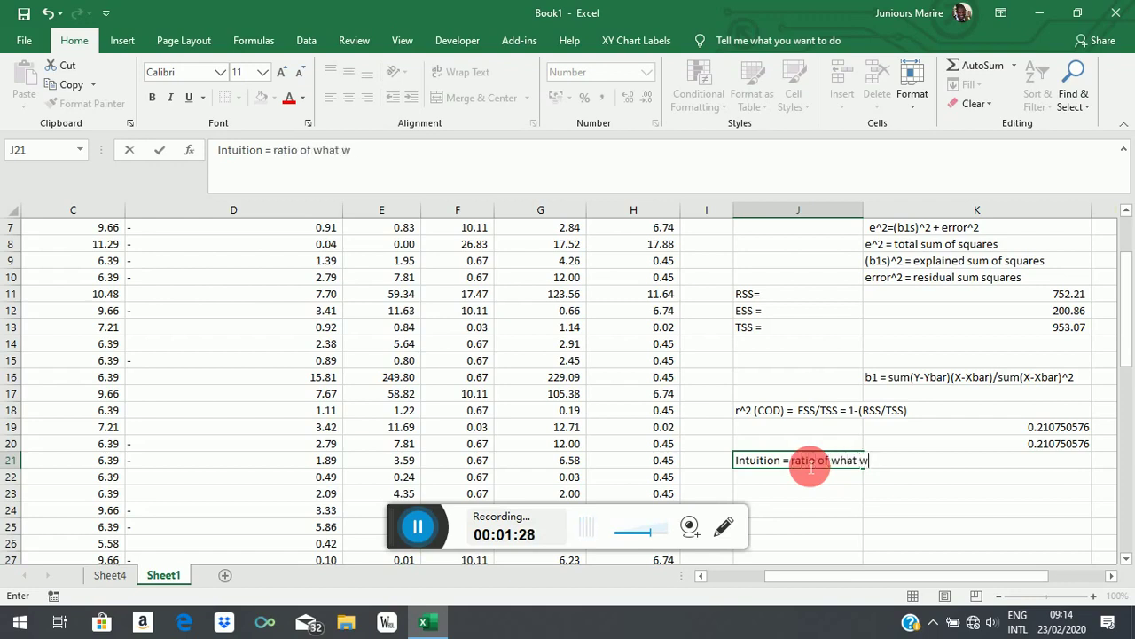
{"action": "type", "text": "e managed to"}
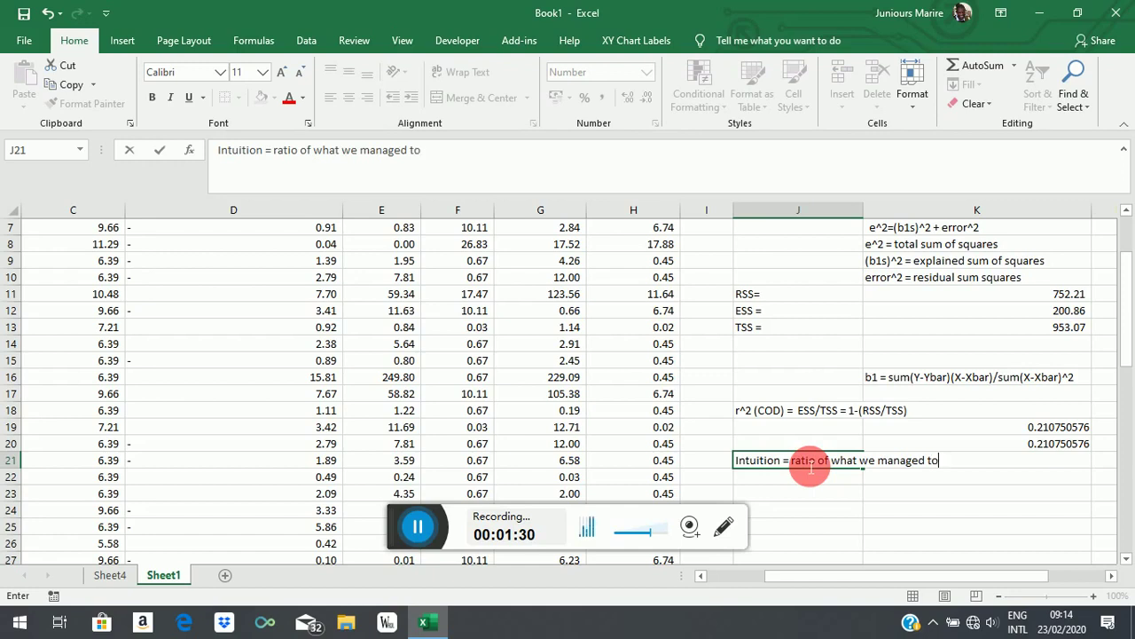
{"action": "type", "text": " explain"}
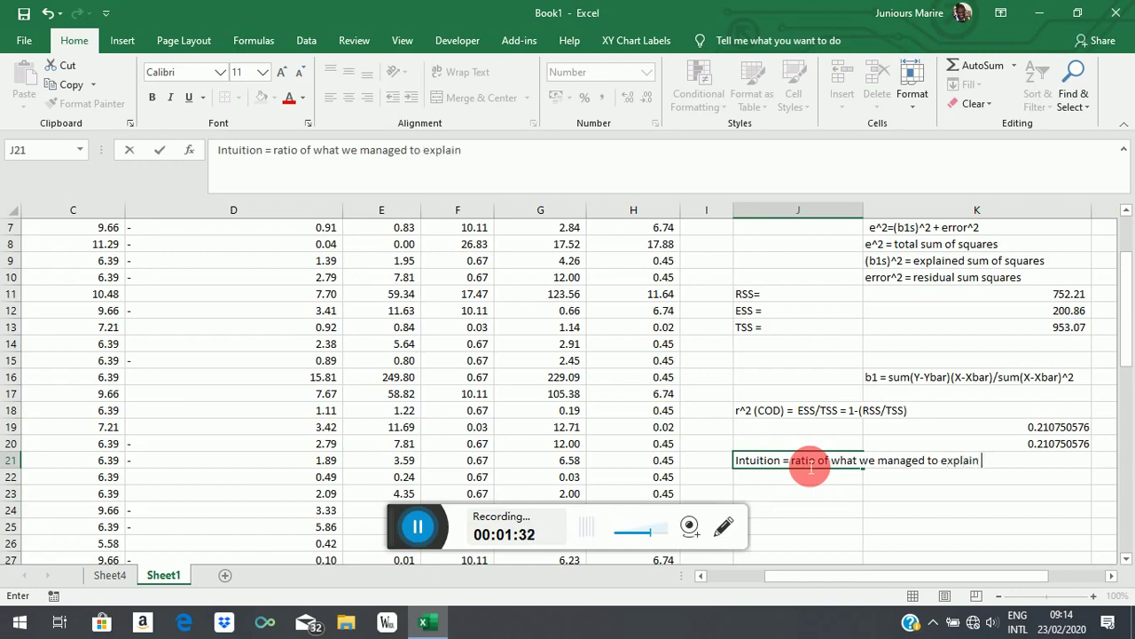
{"action": "type", "text": " rela"}
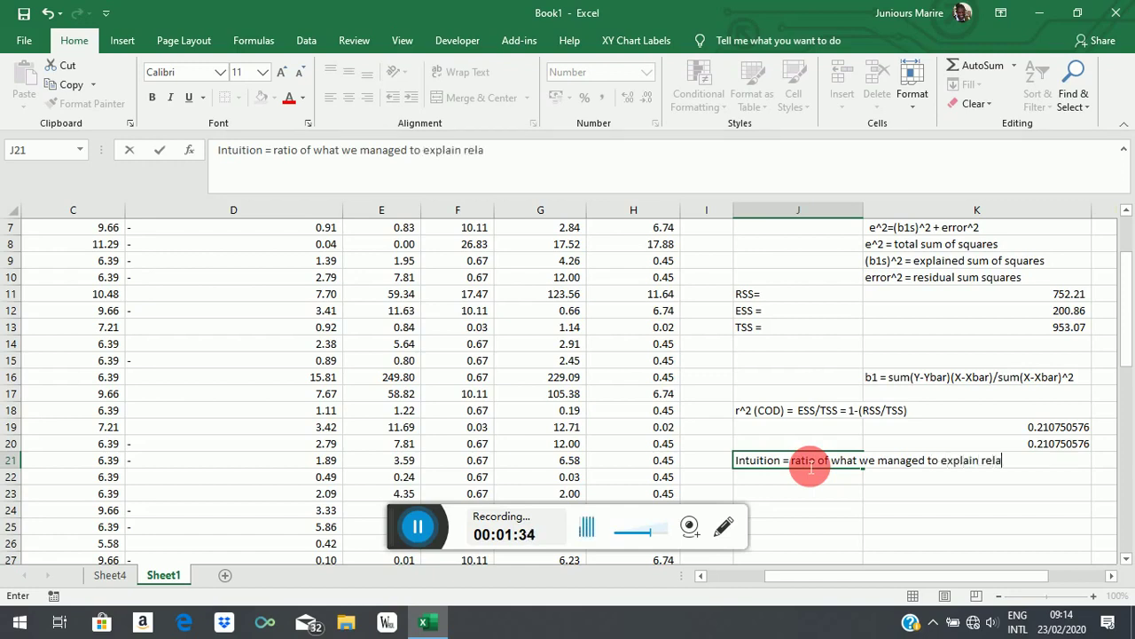
{"action": "type", "text": "tive to"}
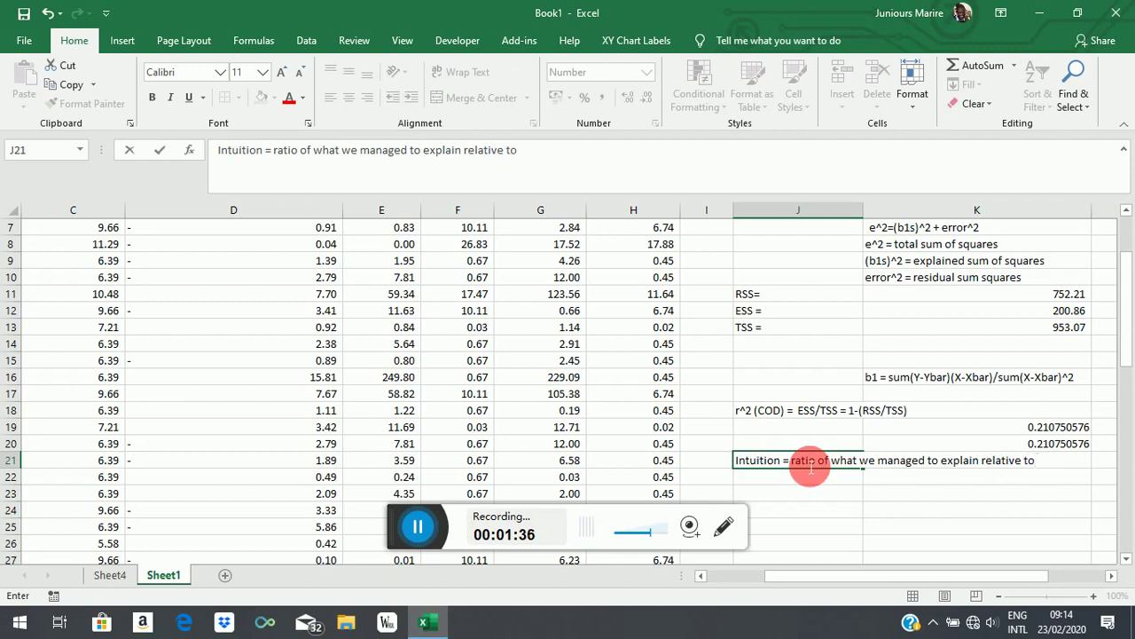
{"action": "type", "text": " what we faikled to"}
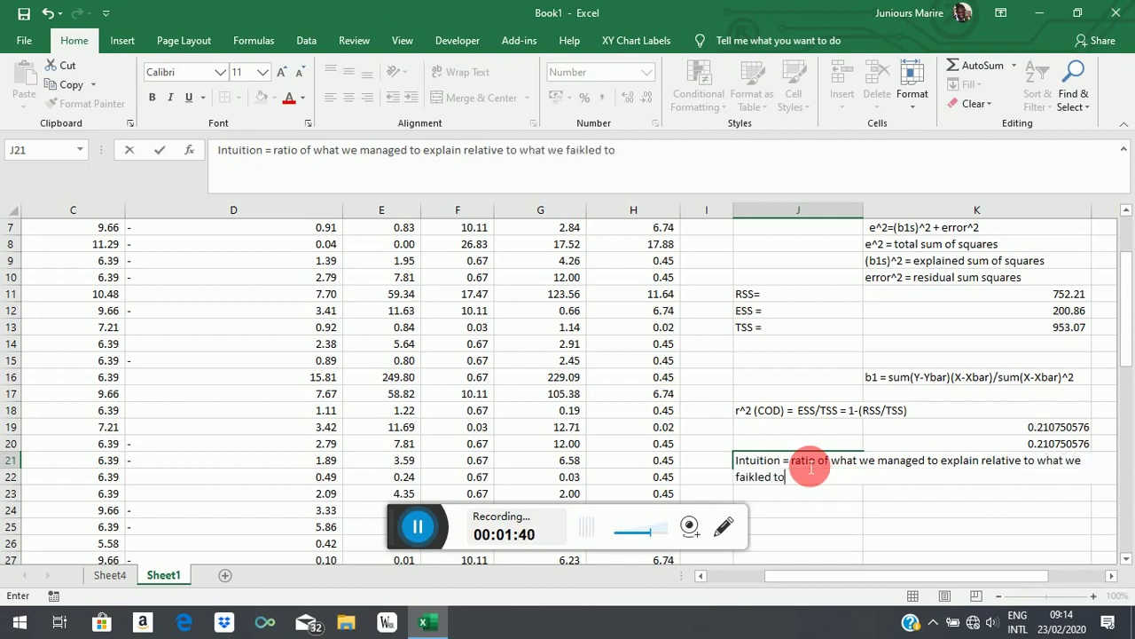
{"action": "key", "text": "BackSpace"}
{"action": "key", "text": "BackSpace"}
{"action": "key", "text": "BackSpace"}
{"action": "key", "text": "BackSpace"}
{"action": "key", "text": "BackSpace"}
{"action": "key", "text": "BackSpace"}
{"action": "key", "text": "BackSpace"}
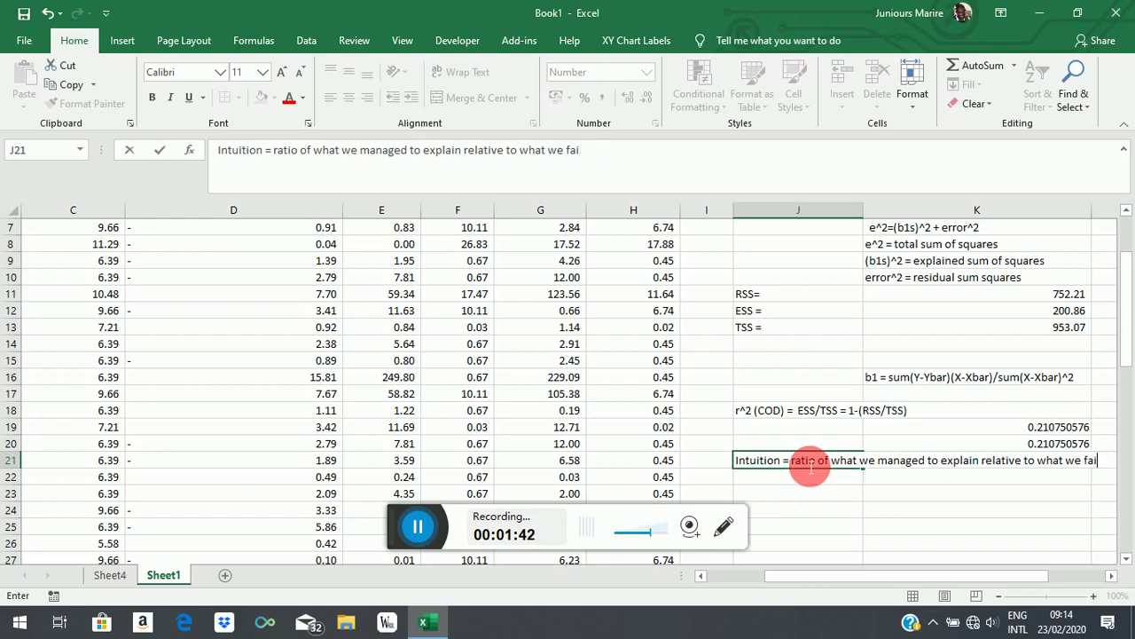
{"action": "type", "text": "led to"}
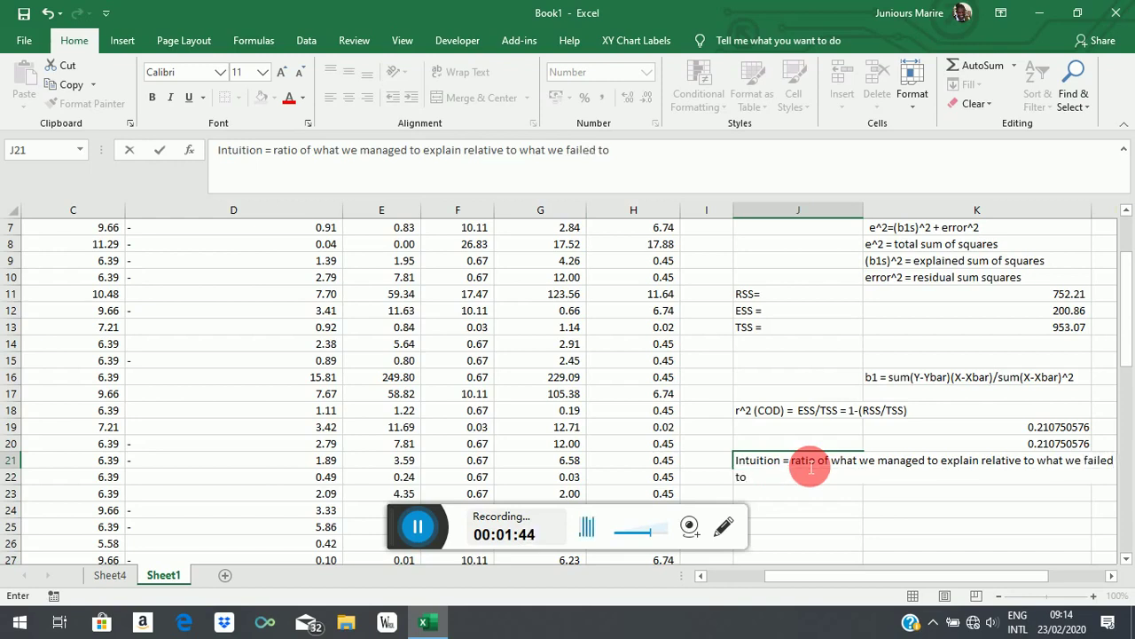
{"action": "type", "text": " explain"}
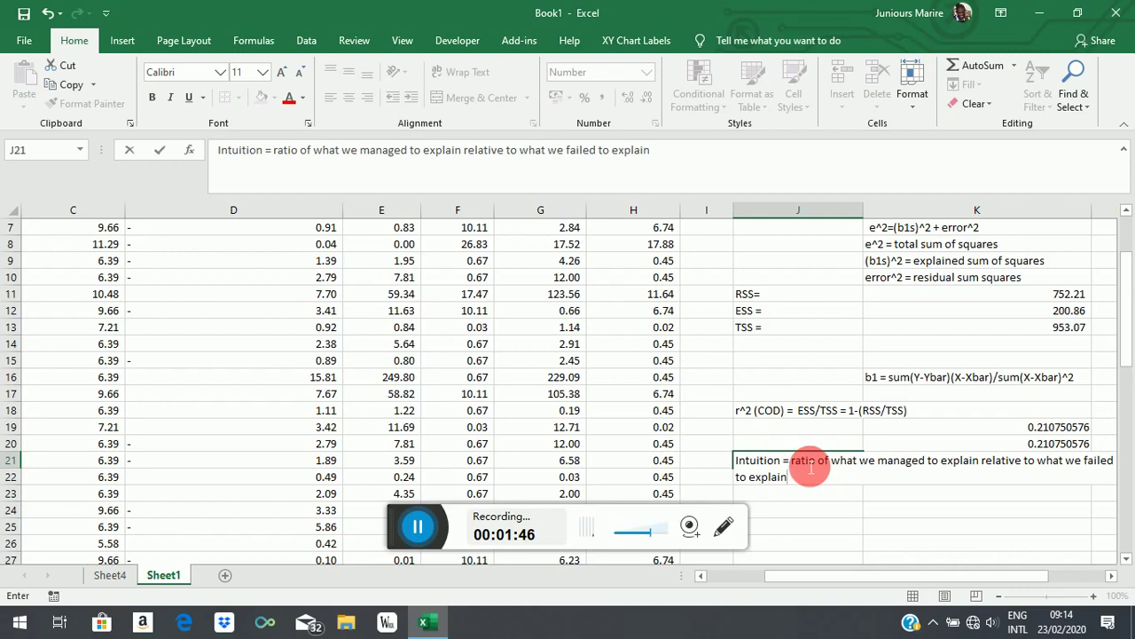
{"action": "type", "text": "."}
{"action": "scroll", "coordinate": [945, 405], "scroll_direction": "down", "scroll_amount": 1}
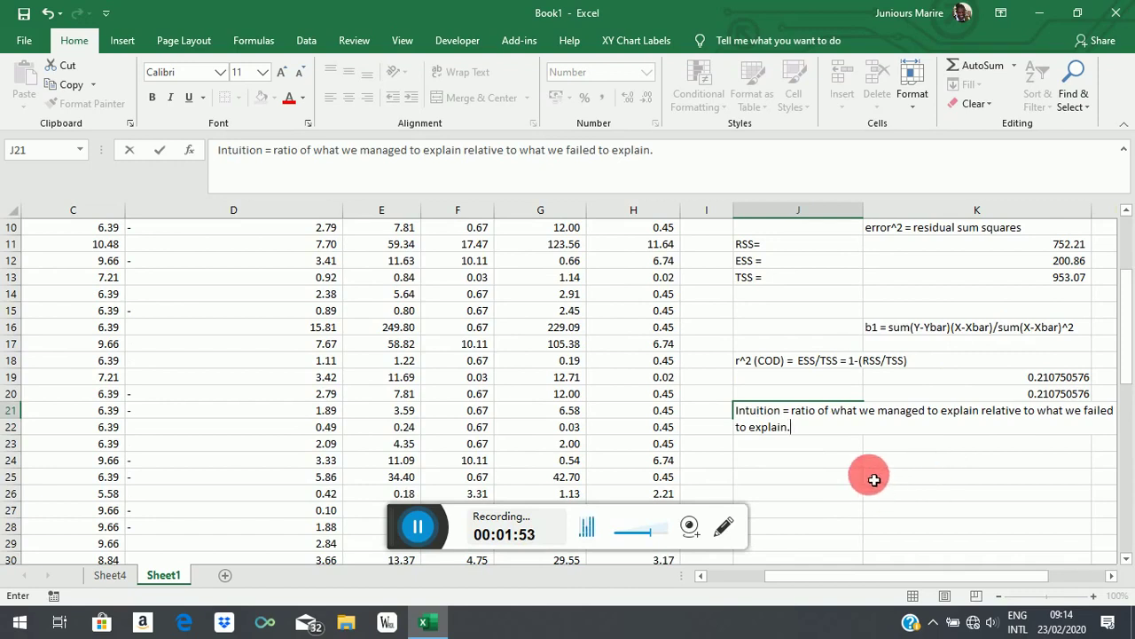
{"action": "key", "text": "Return"}
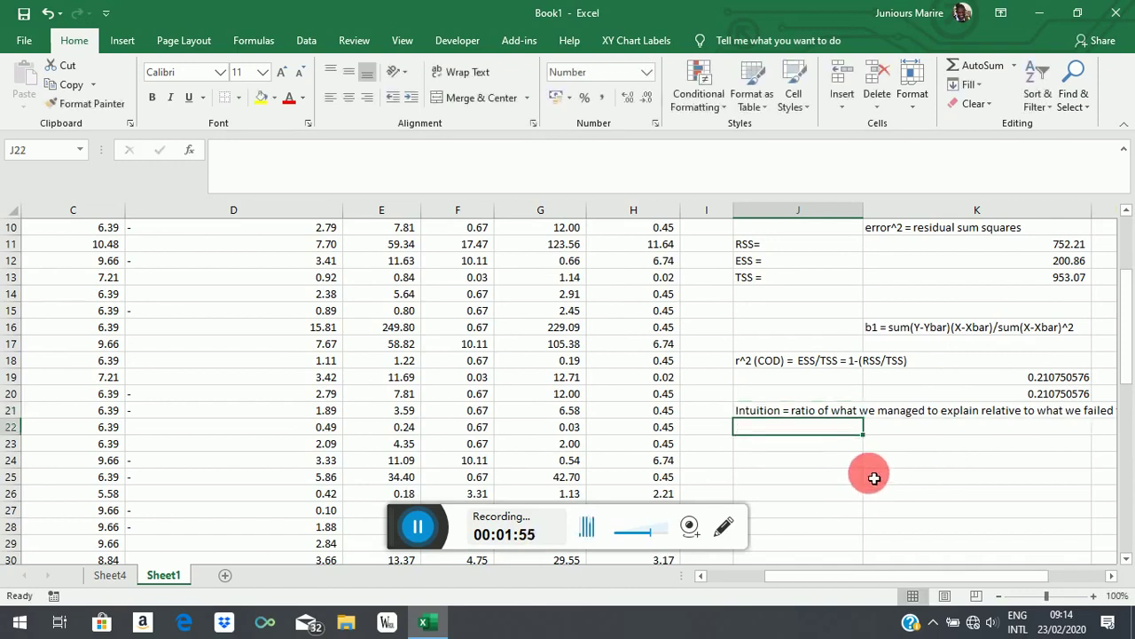
- Type the ratio 'ESS/RSS' into cell K22 beneath the intuition note
{"action": "left_click", "coordinate": [1115, 579]}
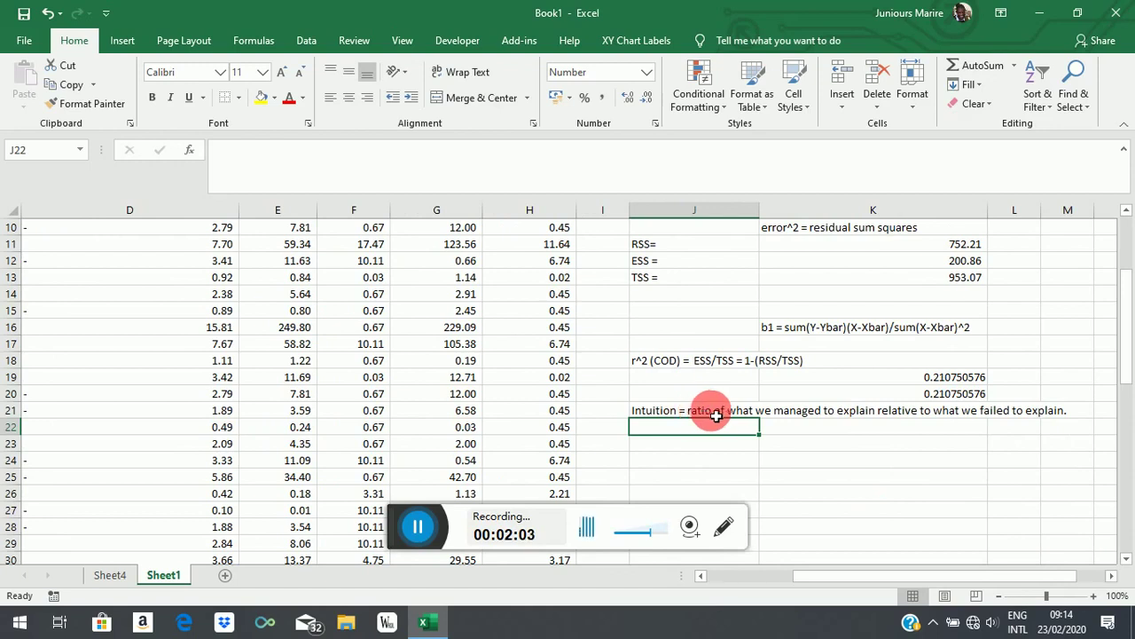
{"action": "left_click", "coordinate": [795, 431]}
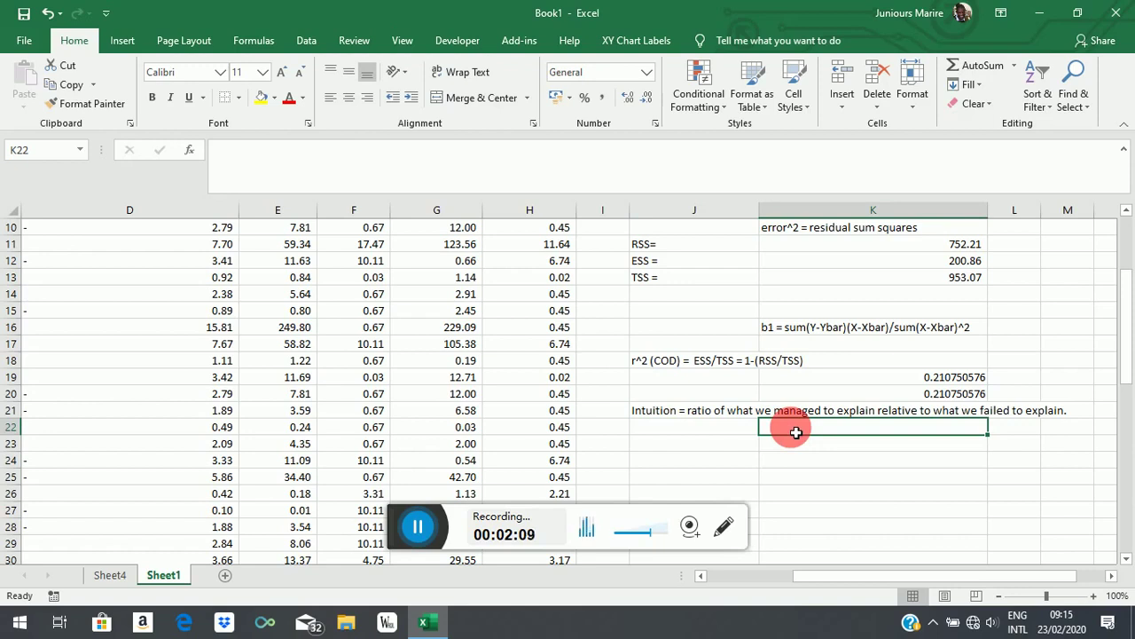
{"action": "type", "text": "E"}
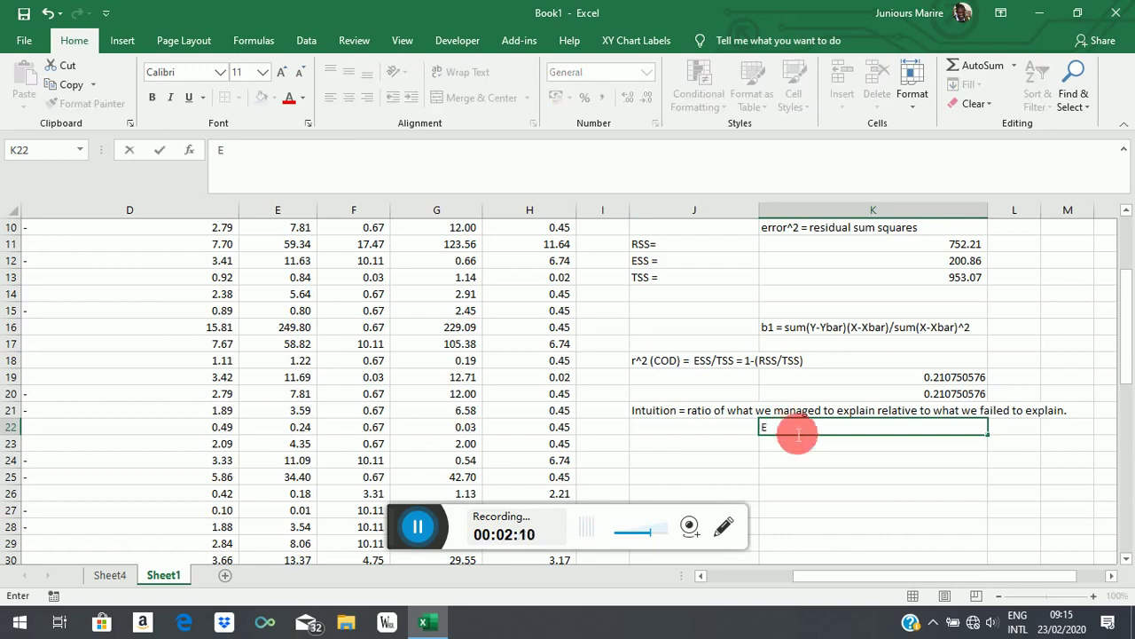
{"action": "type", "text": "SA"}
{"action": "key", "text": "BackSpace"}
{"action": "key", "text": "BackSpace"}
{"action": "key", "text": "BackSpace"}
{"action": "type", "text": "ESS"}
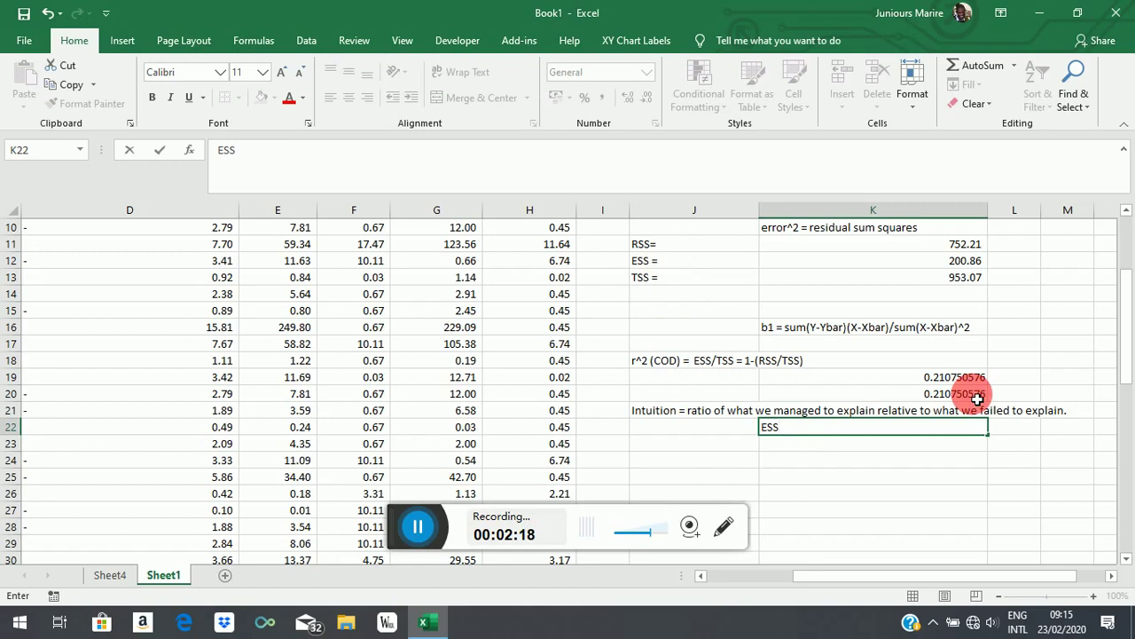
{"action": "type", "text": "/"}
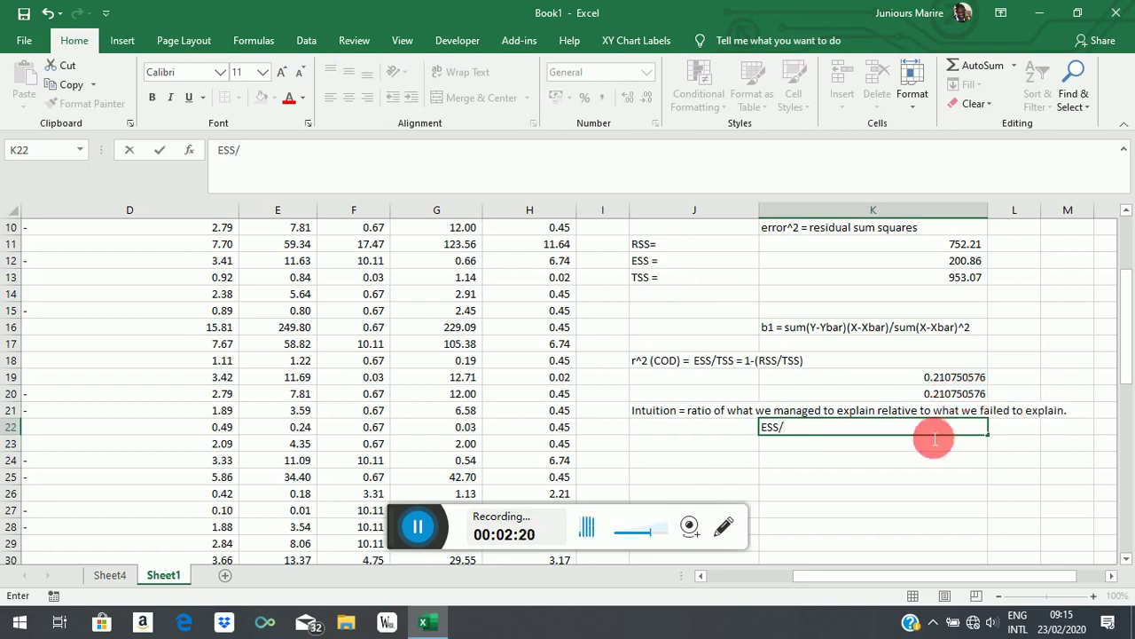
{"action": "type", "text": "RSS"}
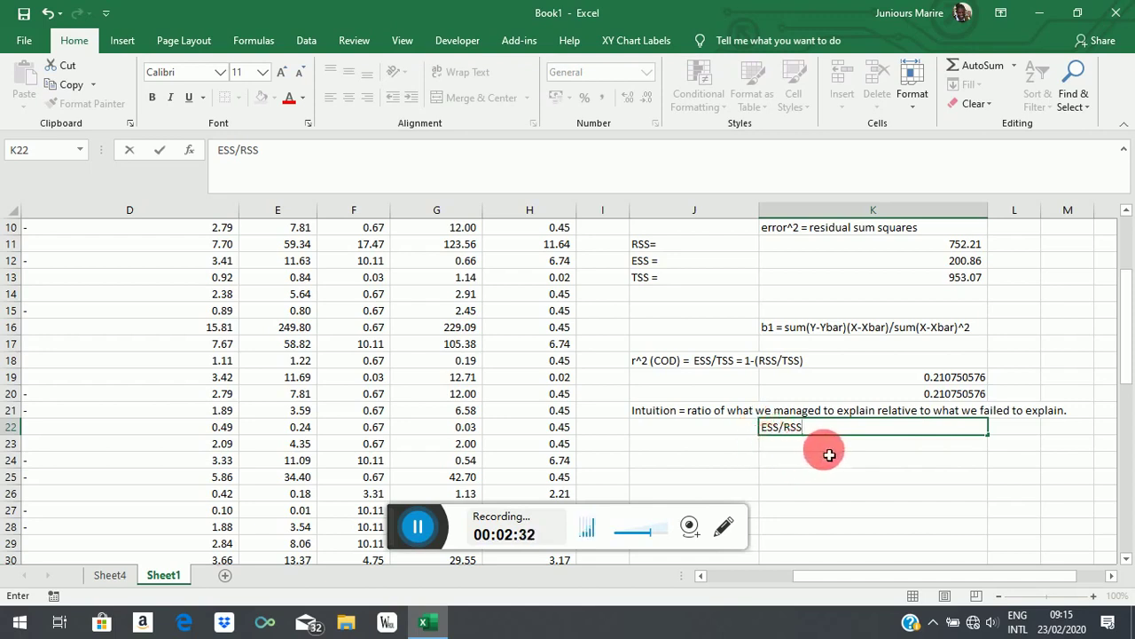
{"action": "mouse_move", "coordinate": [803, 429]}
{"action": "left_mouse_down"}
{"action": "mouse_move", "coordinate": [763, 428]}
{"action": "mouse_move", "coordinate": [803, 428]}
{"action": "left_mouse_up"}
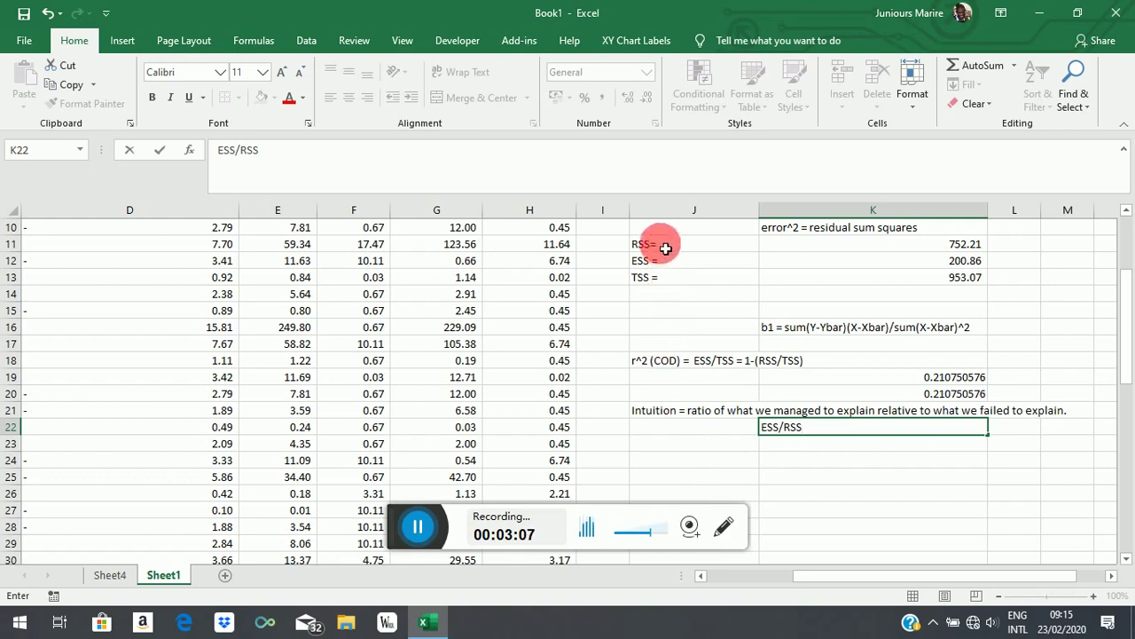
- Fill the RSS, ESS and TSS block J11:K13 yellow
{"action": "left_click_drag", "start_coordinate": [651, 244], "coordinate": [979, 278]}
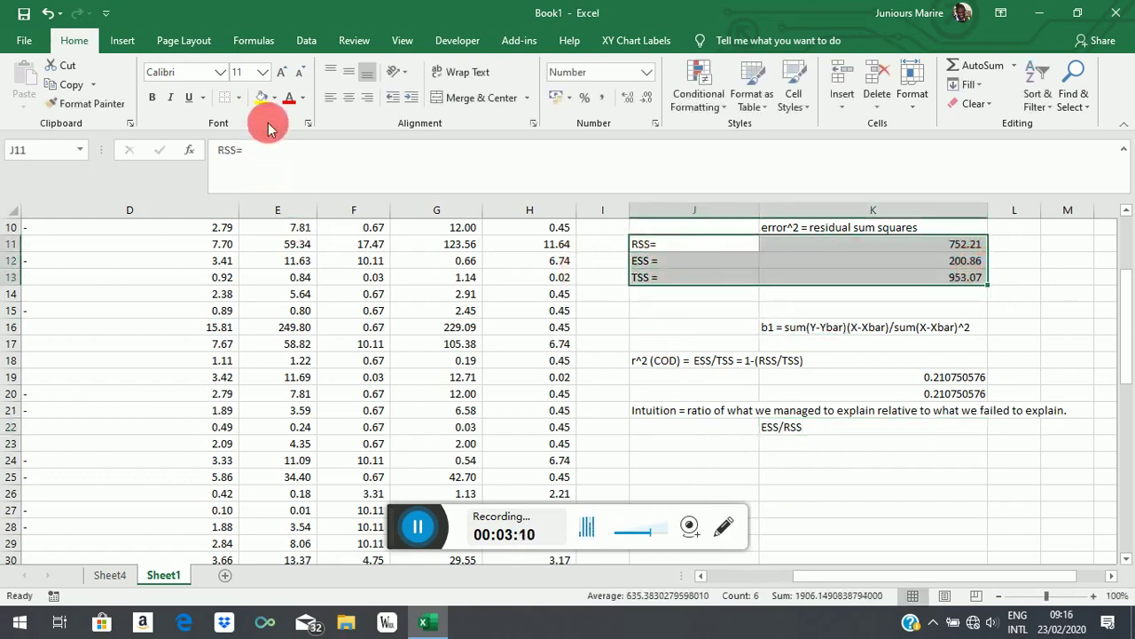
{"action": "left_click", "coordinate": [259, 100]}
{"action": "left_click", "coordinate": [805, 497]}
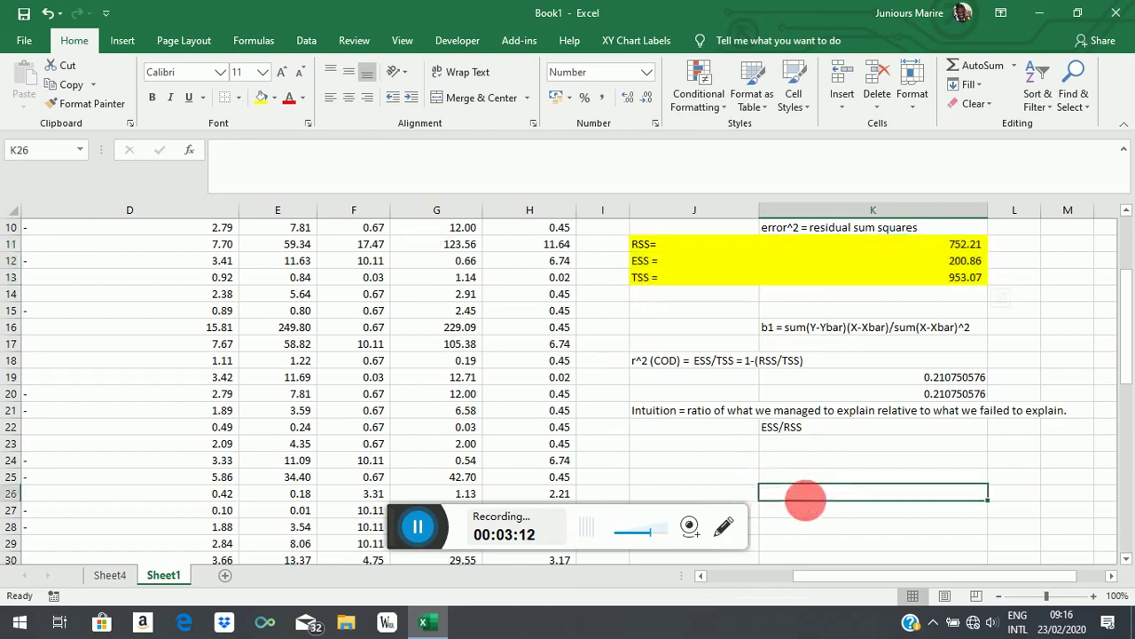
{"action": "left_click", "coordinate": [686, 461]}
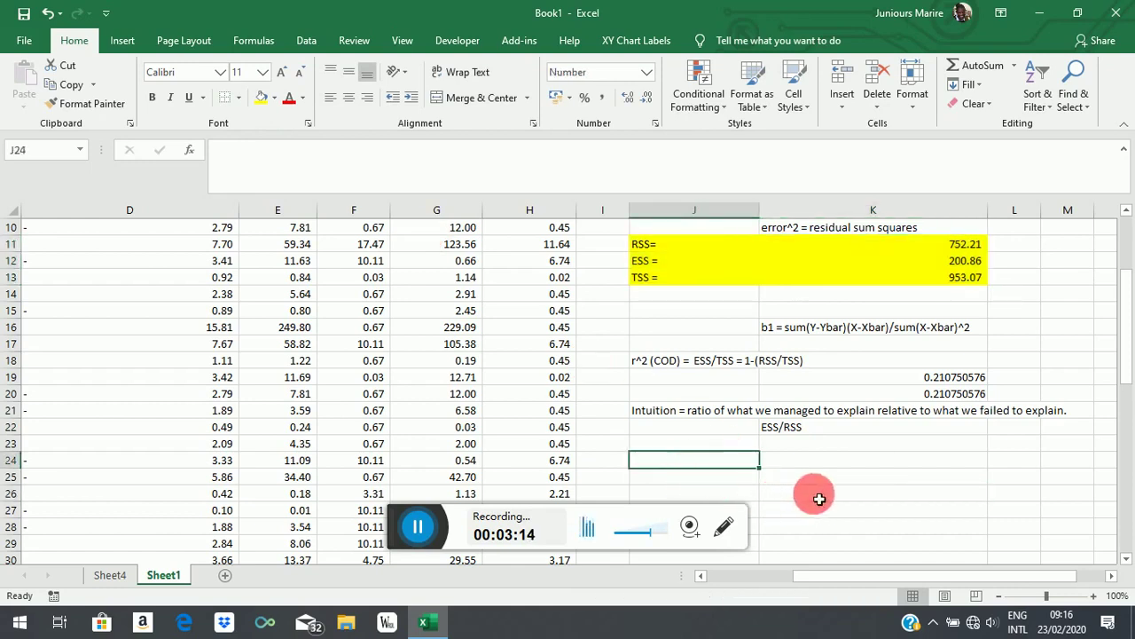
- Head L10 with 'df' and enter 'n-k' in L11 beside RSS
{"action": "left_click", "coordinate": [1014, 230]}
{"action": "type", "text": "df"}
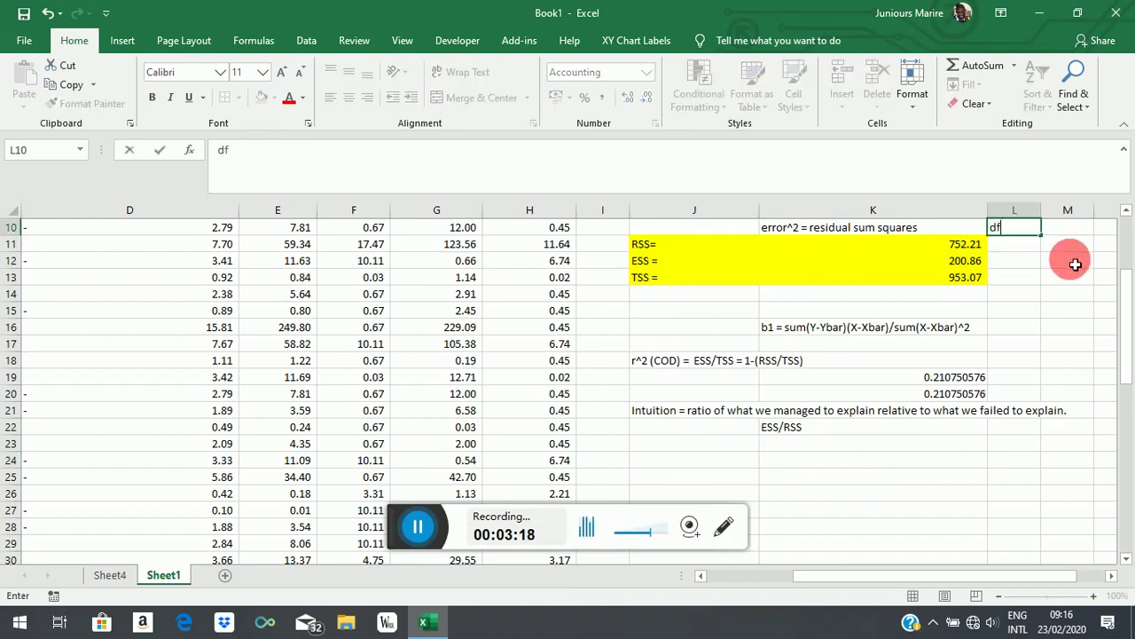
{"action": "left_click", "coordinate": [1025, 274]}
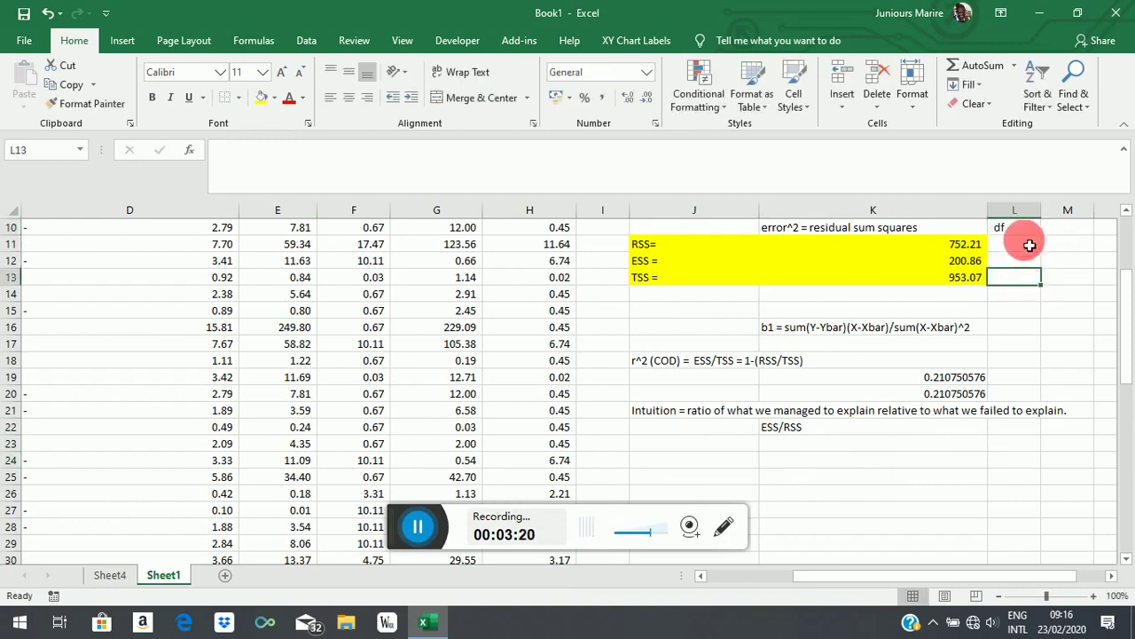
{"action": "left_click", "coordinate": [1025, 248]}
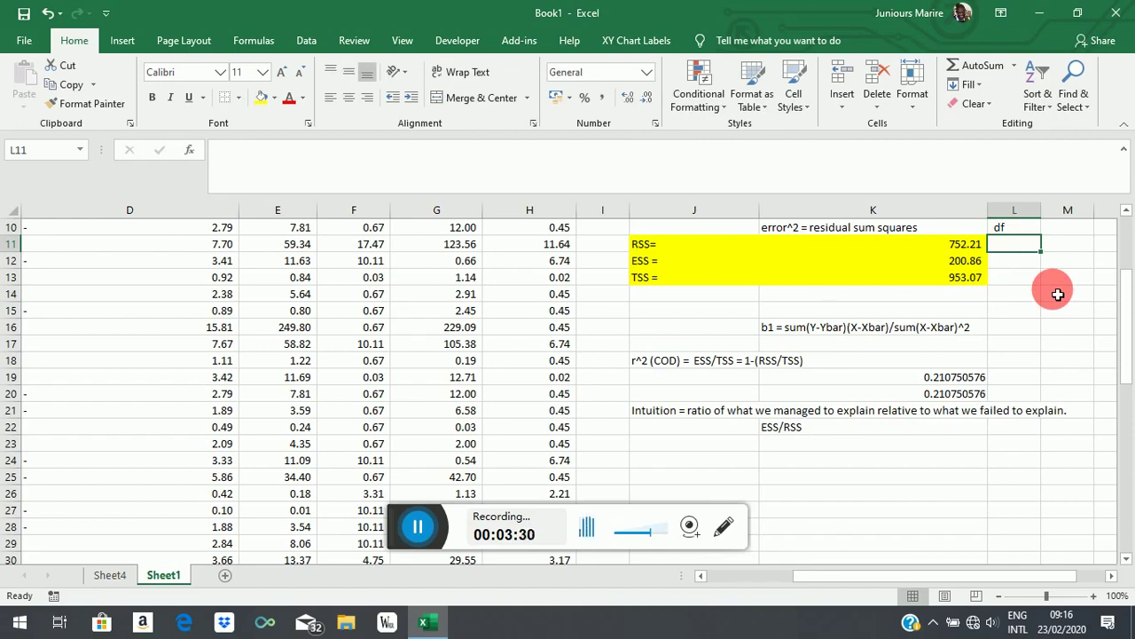
{"action": "type", "text": "n-2"}
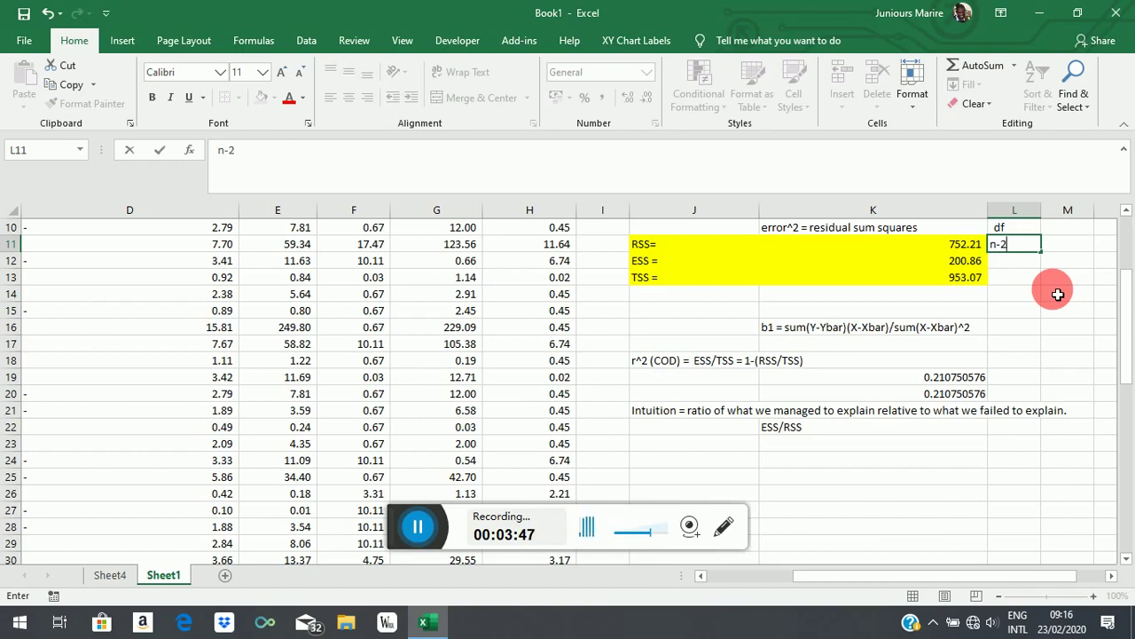
{"action": "key", "text": "BackSpace"}
{"action": "type", "text": "k"}
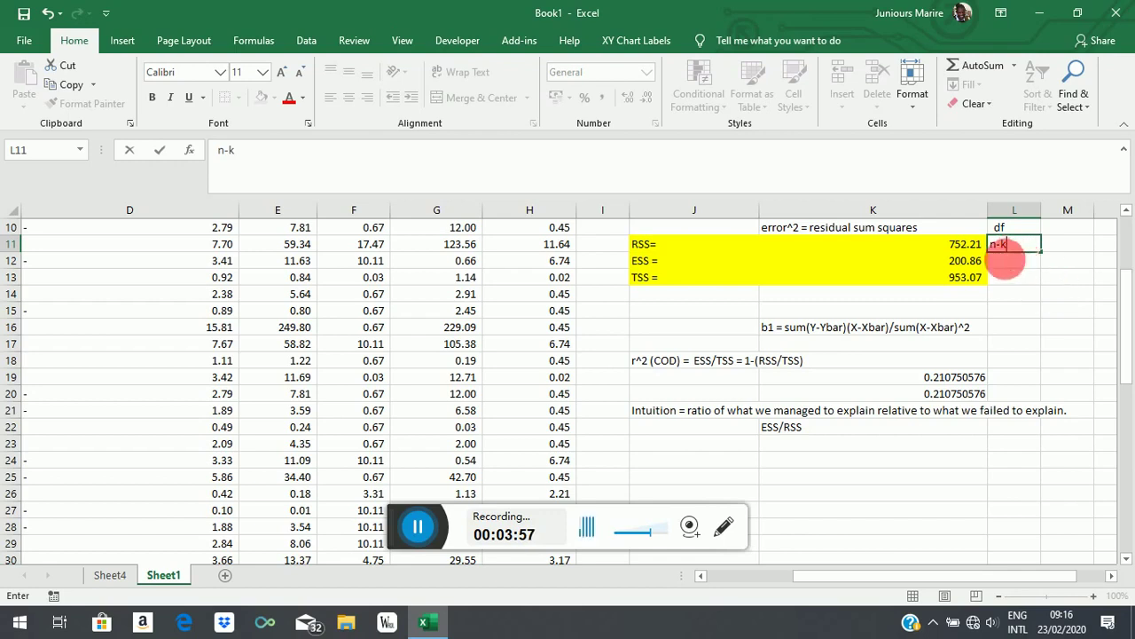
- Confirm 'n-k' in L11 and type 'k-1' in L12 beside ESS
{"action": "left_click", "coordinate": [1020, 268]}
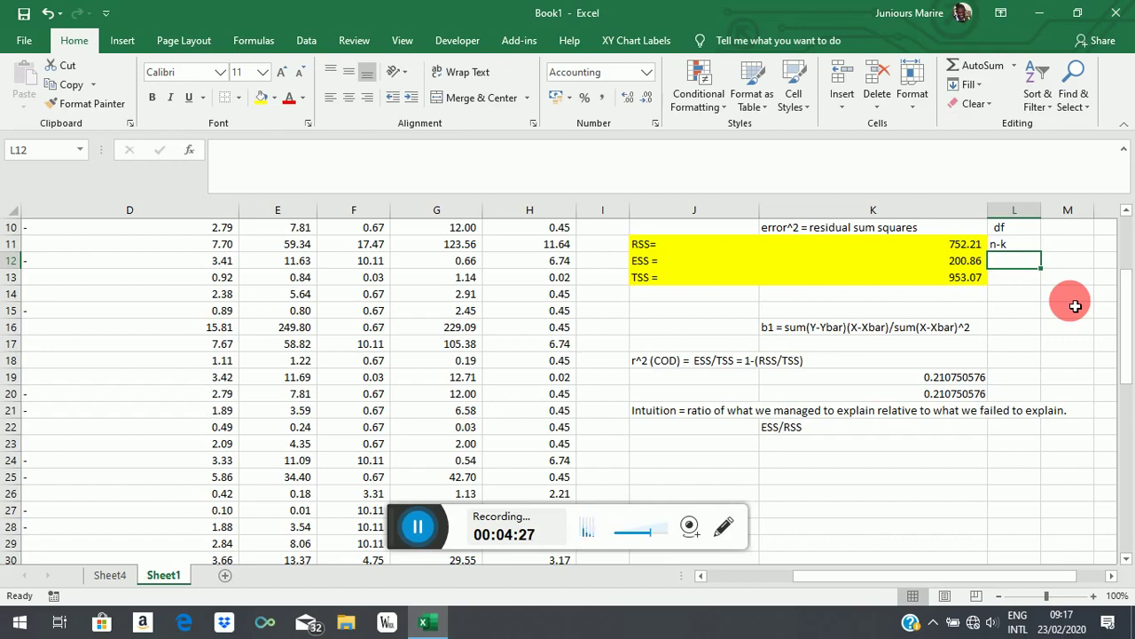
{"action": "type", "text": "k"}
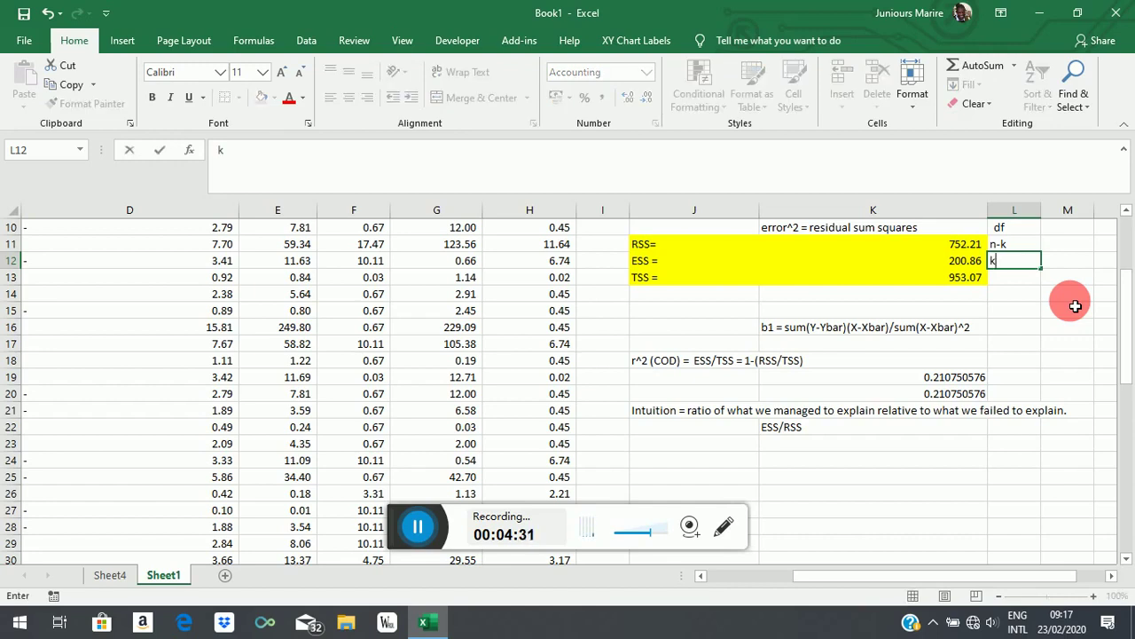
{"action": "type", "text": "-1"}
- Enter 50-2 in M11 and the formula =2-1 in M12
{"action": "left_click", "coordinate": [1061, 245]}
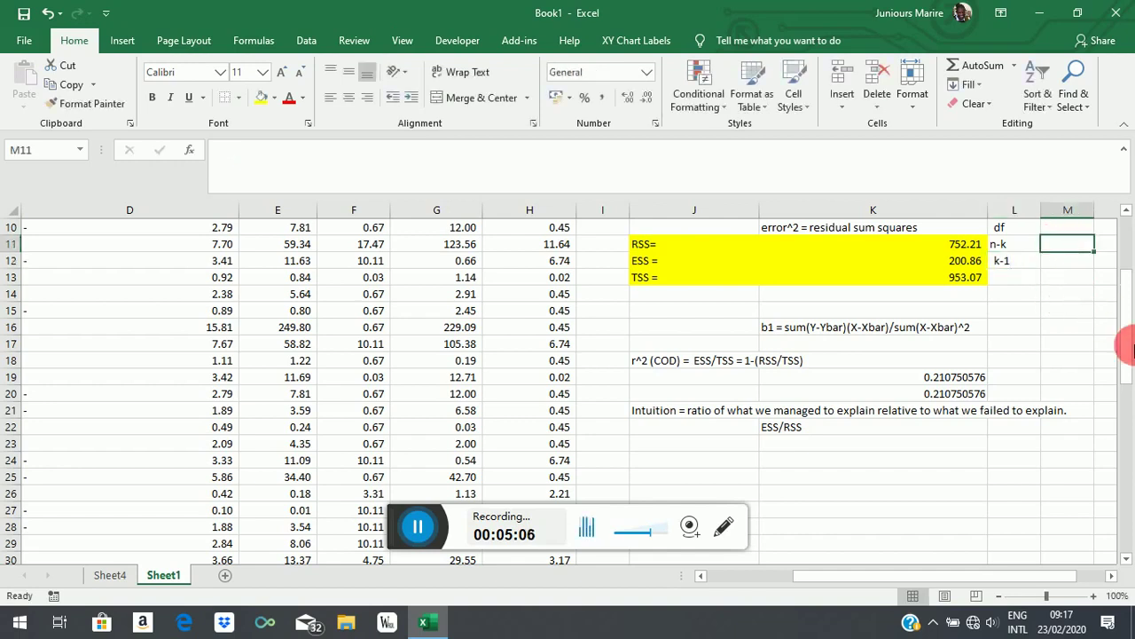
{"action": "type", "text": "50"}
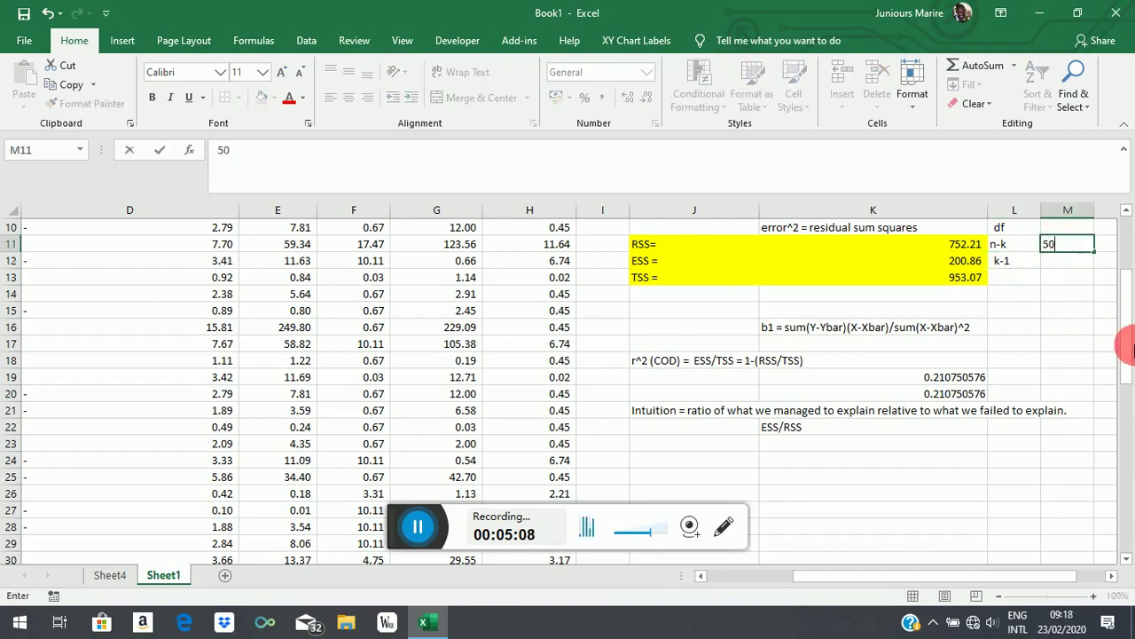
{"action": "type", "text": "-2"}
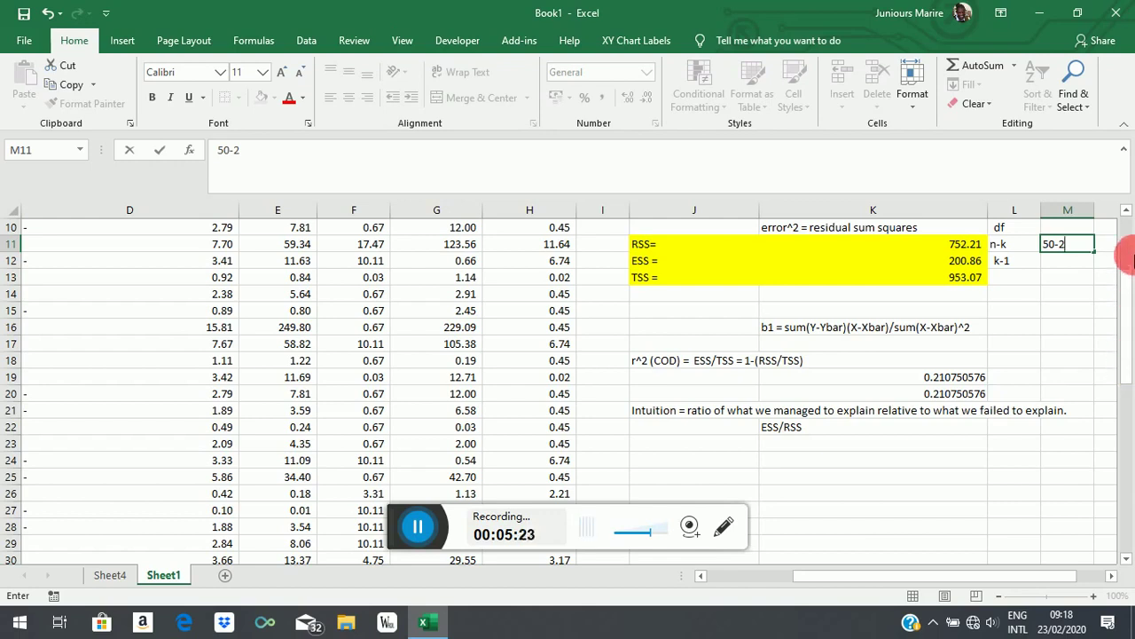
{"action": "key", "text": "Return"}
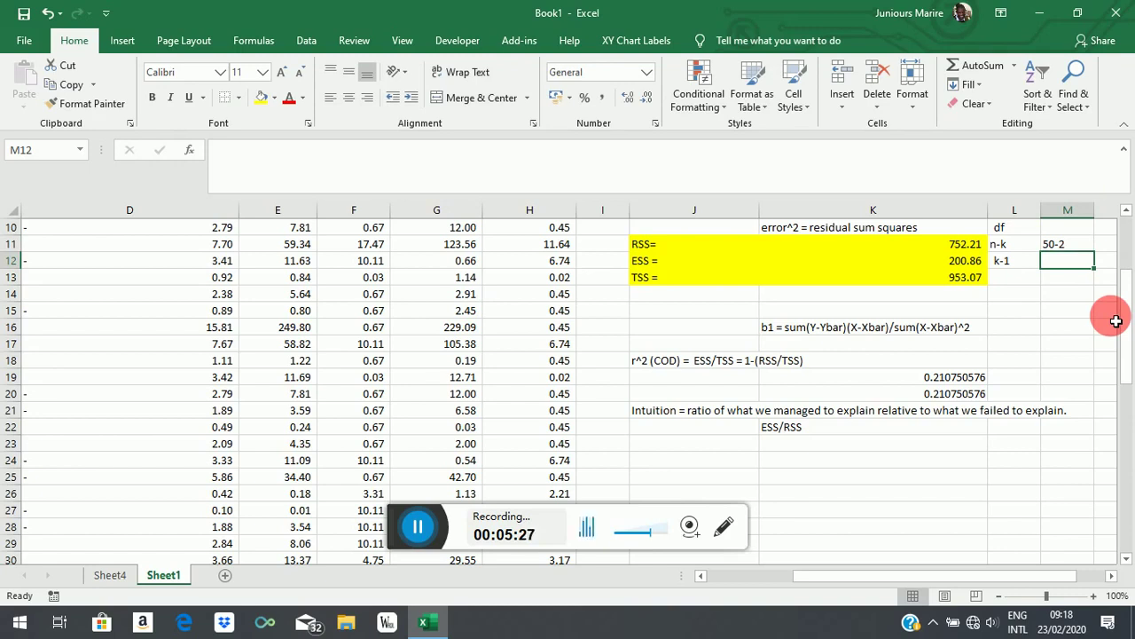
{"action": "type", "text": "2"}
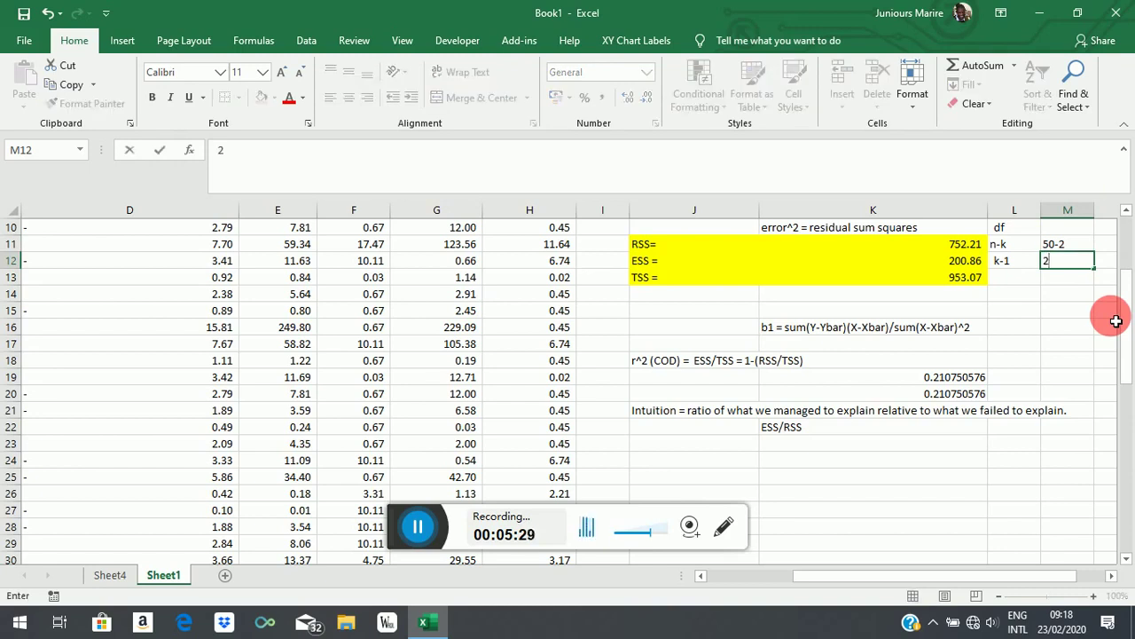
{"action": "type", "text": "-1"}
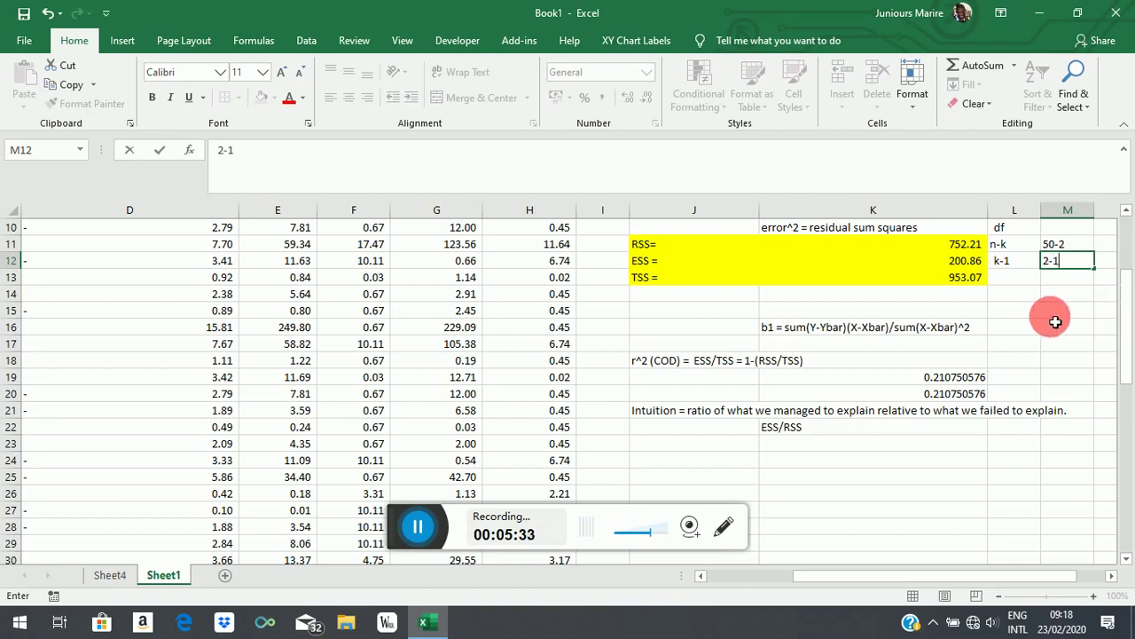
{"action": "left_click", "coordinate": [1069, 295]}
{"action": "left_click", "coordinate": [1073, 264]}
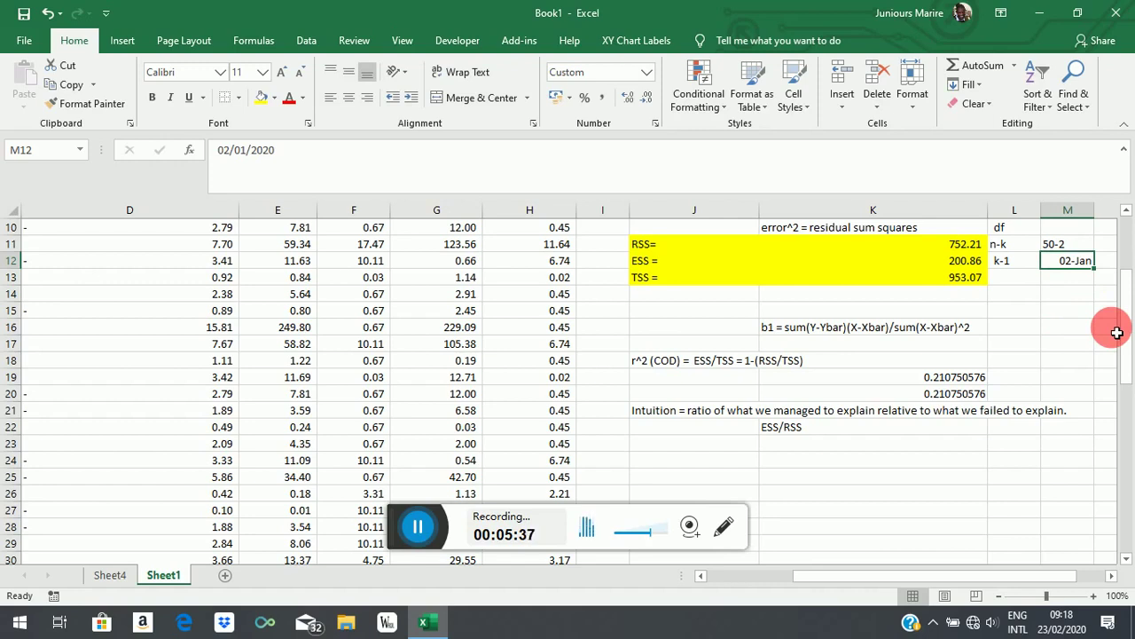
{"action": "type", "text": "=2"}
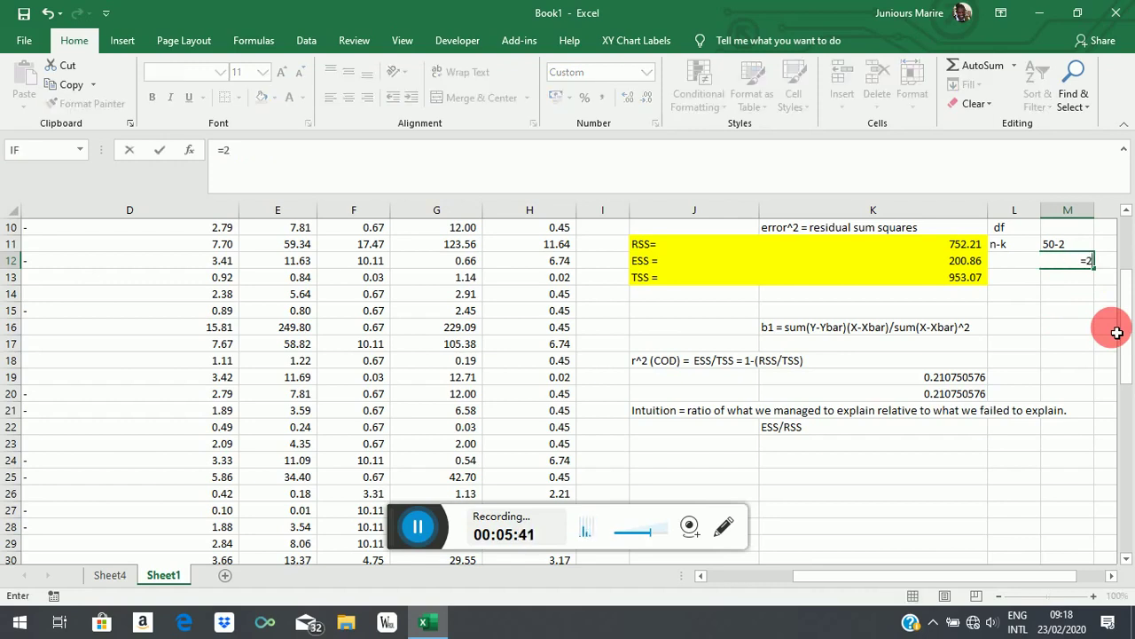
{"action": "type", "text": "-1"}
{"action": "key", "text": "Return"}
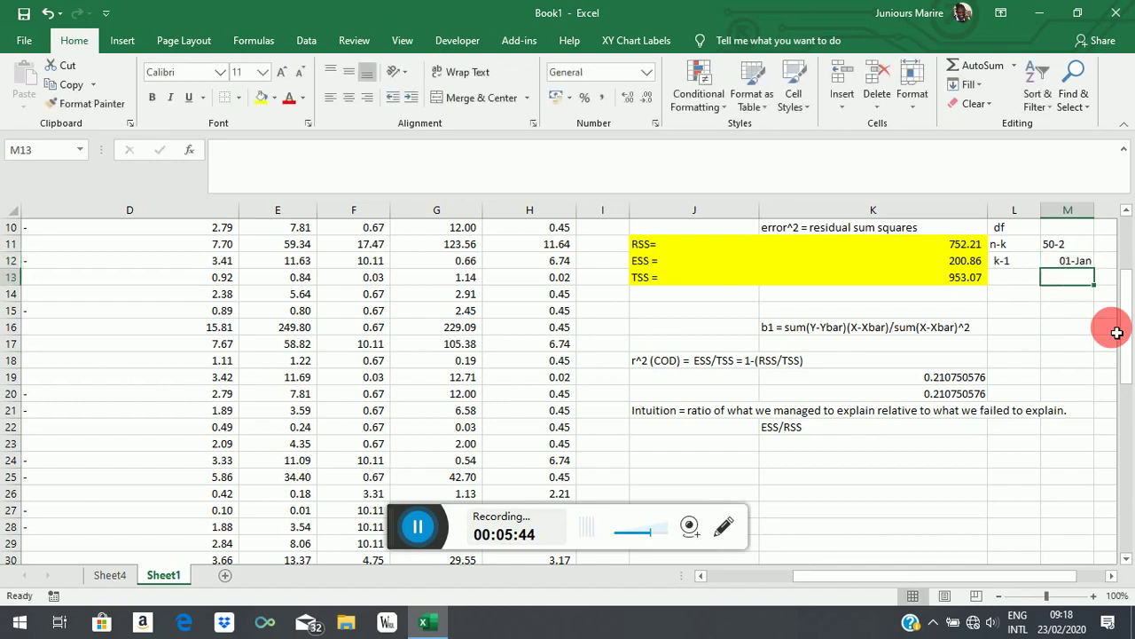
- Format M12 as Number with no decimal places so it shows 1
{"action": "left_click", "coordinate": [1075, 261]}
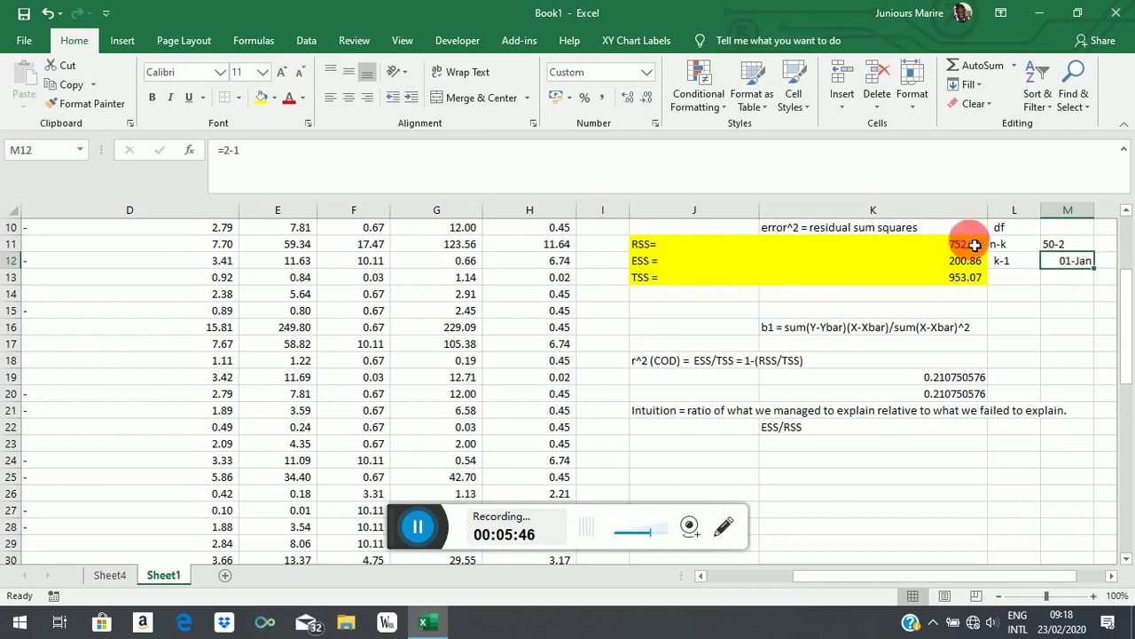
{"action": "left_click", "coordinate": [647, 72]}
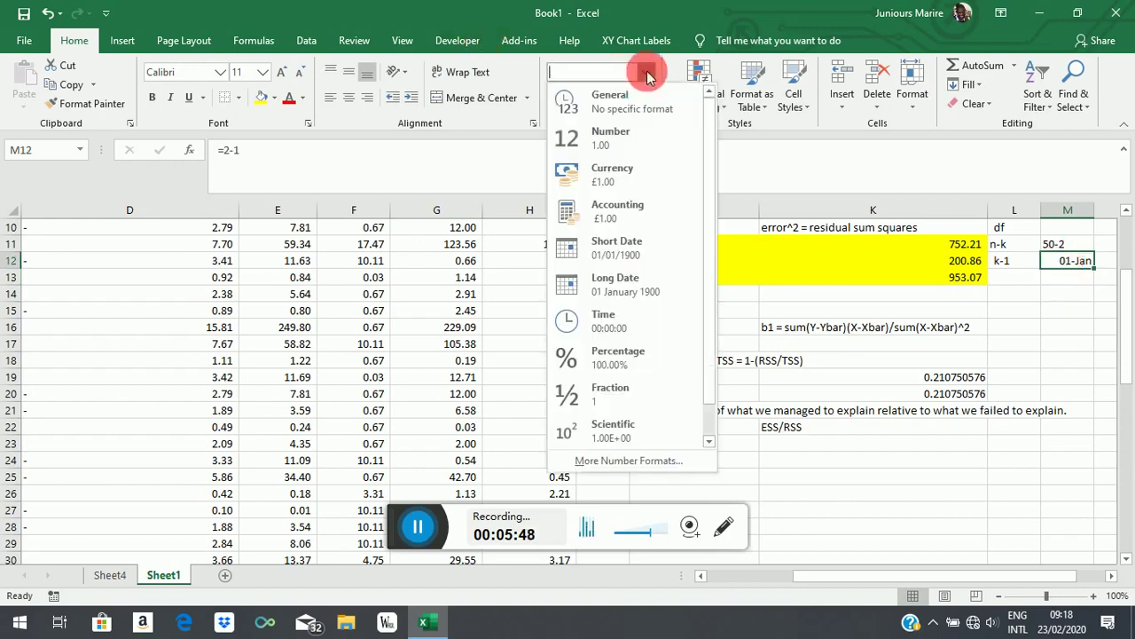
{"action": "left_click", "coordinate": [604, 144]}
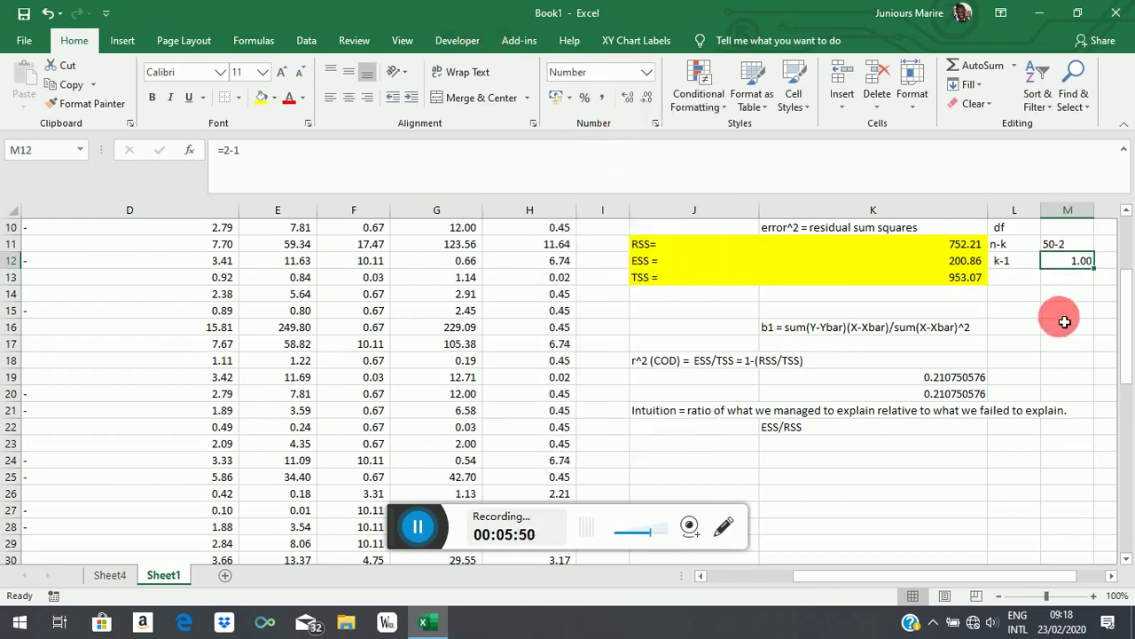
{"action": "left_click", "coordinate": [647, 98]}
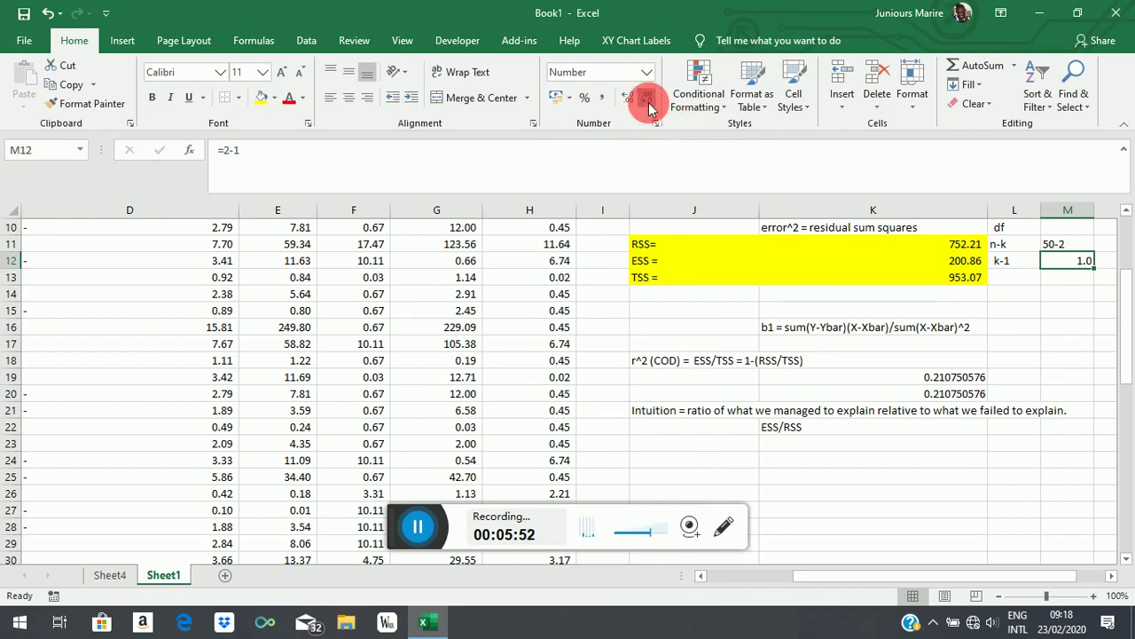
{"action": "left_click", "coordinate": [647, 97]}
- Redo M11 as the formula =50-2, giving 48
{"action": "left_click", "coordinate": [1043, 329]}
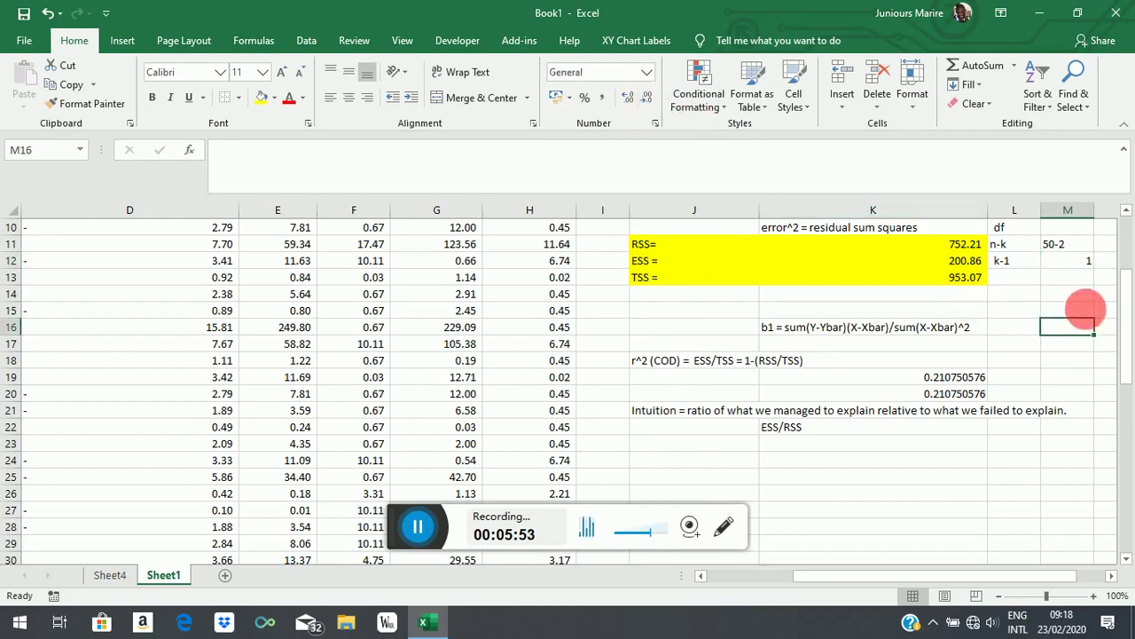
{"action": "left_click", "coordinate": [1054, 245]}
{"action": "type", "text": "="}
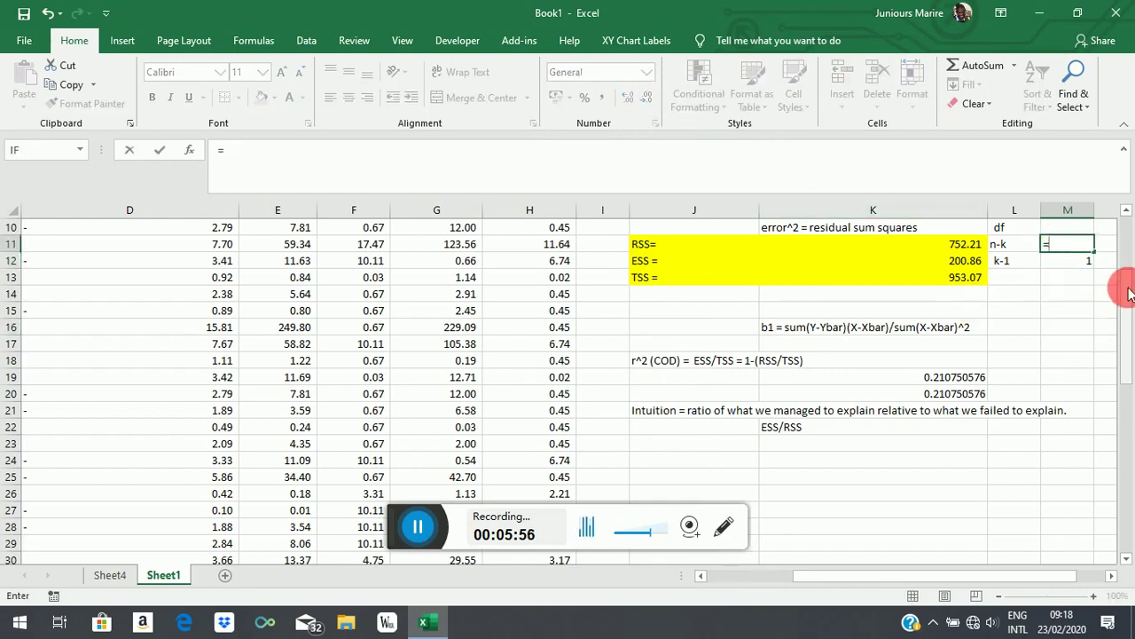
{"action": "type", "text": "50-2"}
{"action": "key", "text": "Return"}
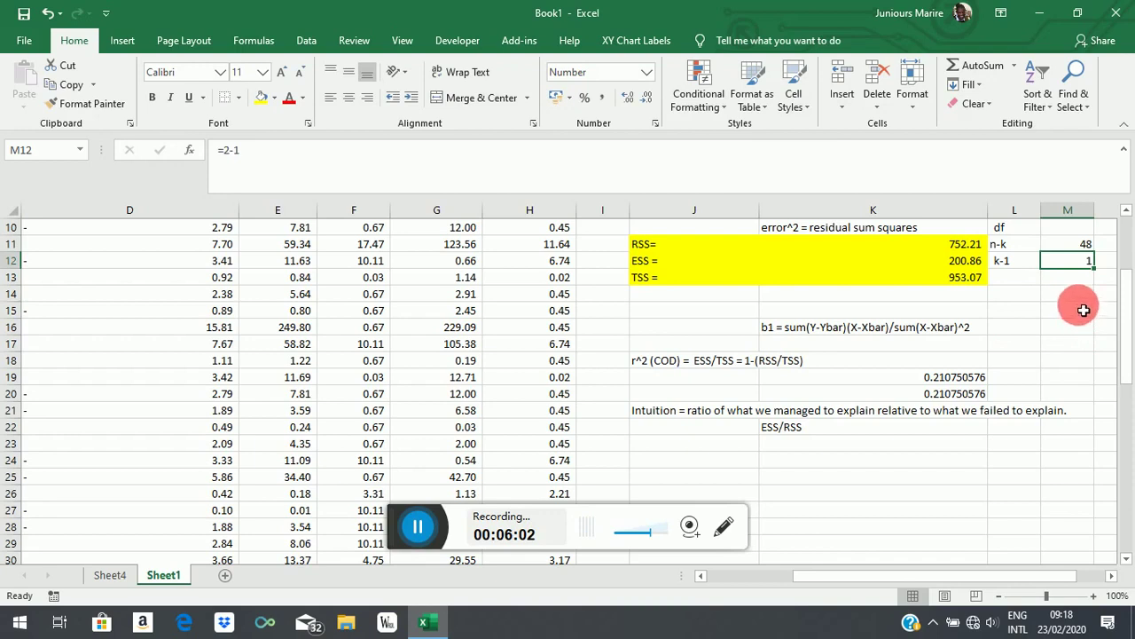
{"action": "left_click", "coordinate": [1012, 277]}
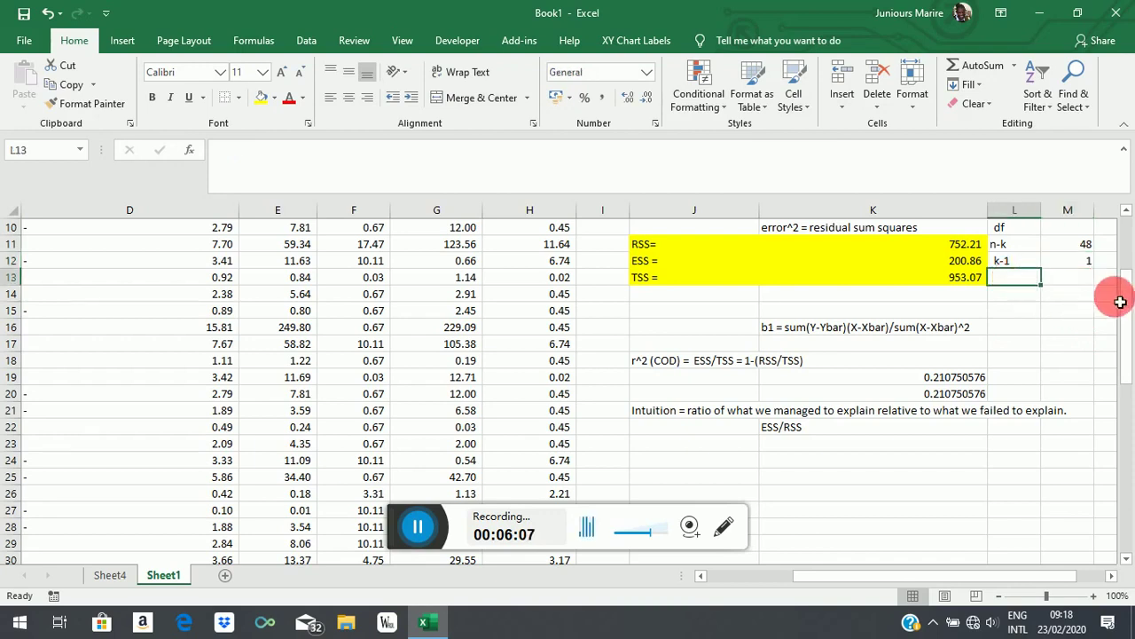
- Label L13 'n-1' and enter =50-1 in M13, giving 49
{"action": "type", "text": "n"}
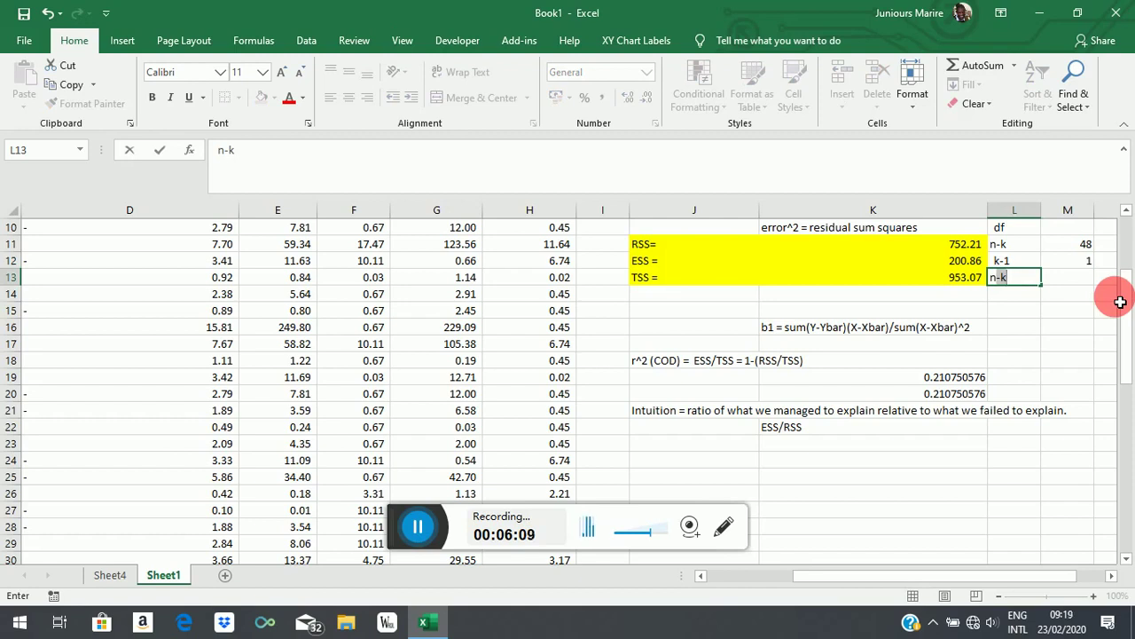
{"action": "type", "text": "-k"}
{"action": "key", "text": "BackSpace"}
{"action": "type", "text": "1"}
{"action": "left_click", "coordinate": [1071, 280]}
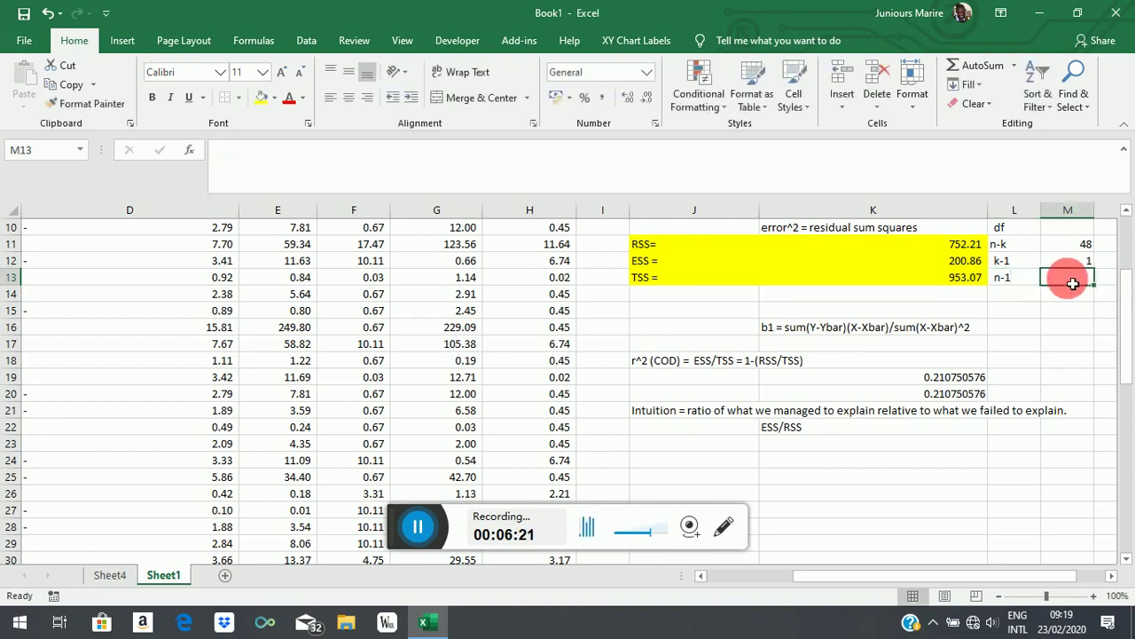
{"action": "type", "text": "50-1"}
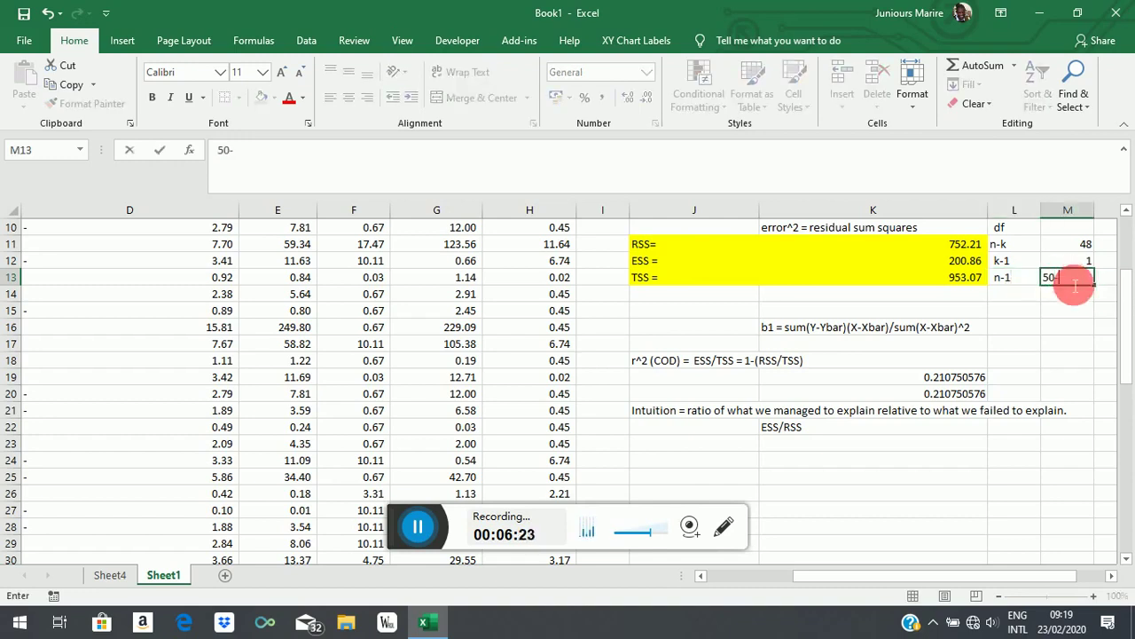
{"action": "key", "text": "BackSpace"}
{"action": "key", "text": "BackSpace"}
{"action": "key", "text": "BackSpace"}
{"action": "key", "text": "BackSpace"}
{"action": "type", "text": "="}
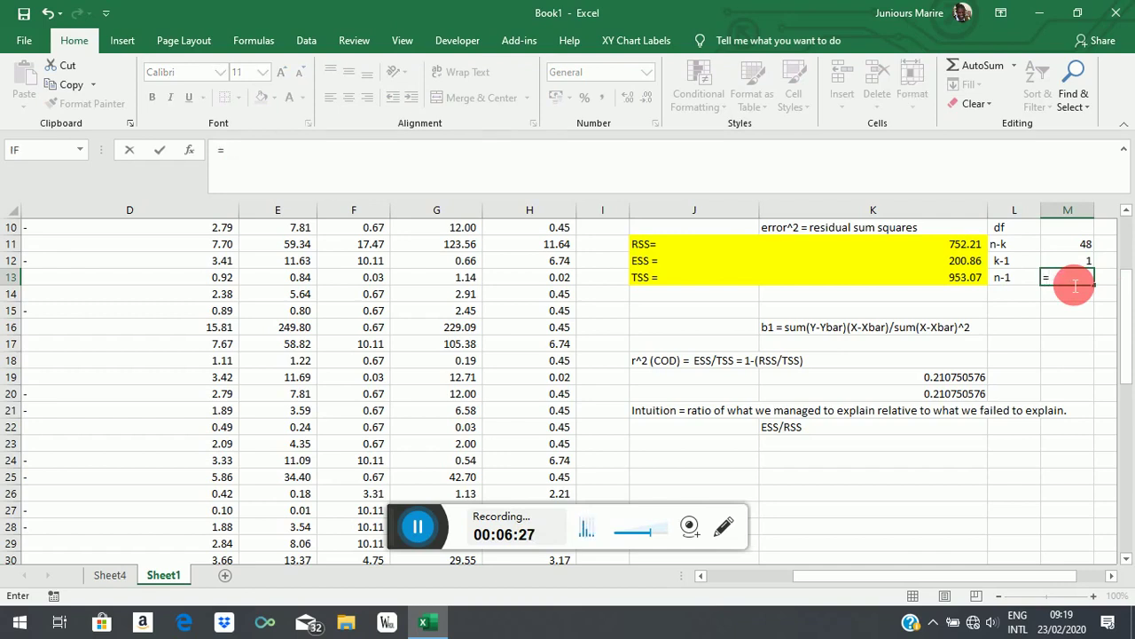
{"action": "type", "text": "50-1"}
{"action": "key", "text": "Return"}
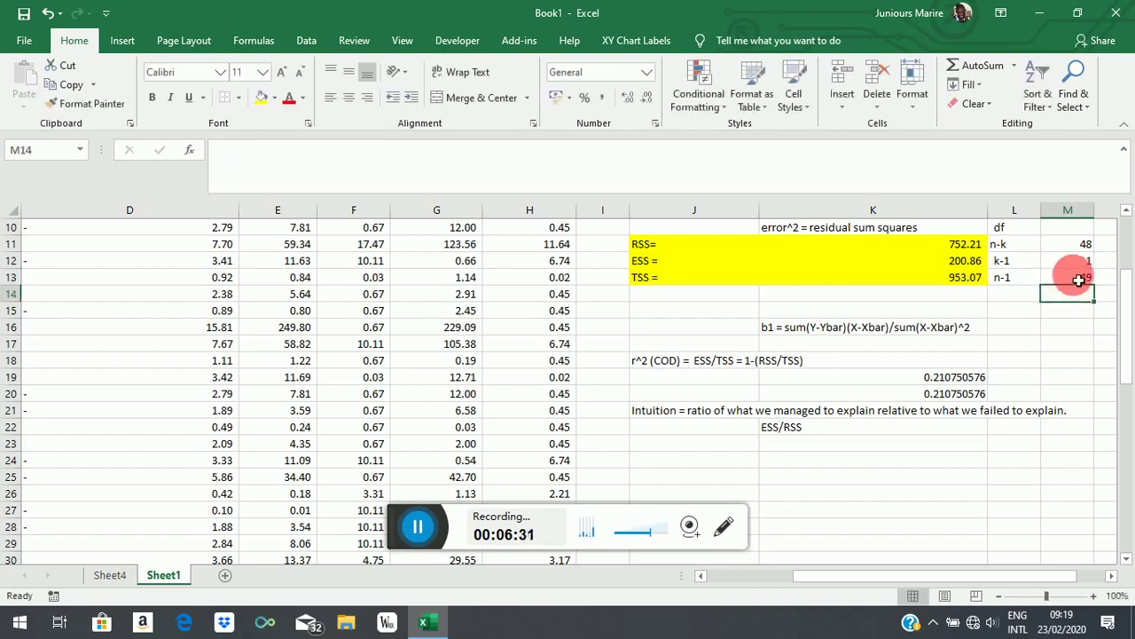
- Select the df values in M11:M13 to check their sum
{"action": "left_click_drag", "start_coordinate": [1082, 246], "coordinate": [1090, 263]}
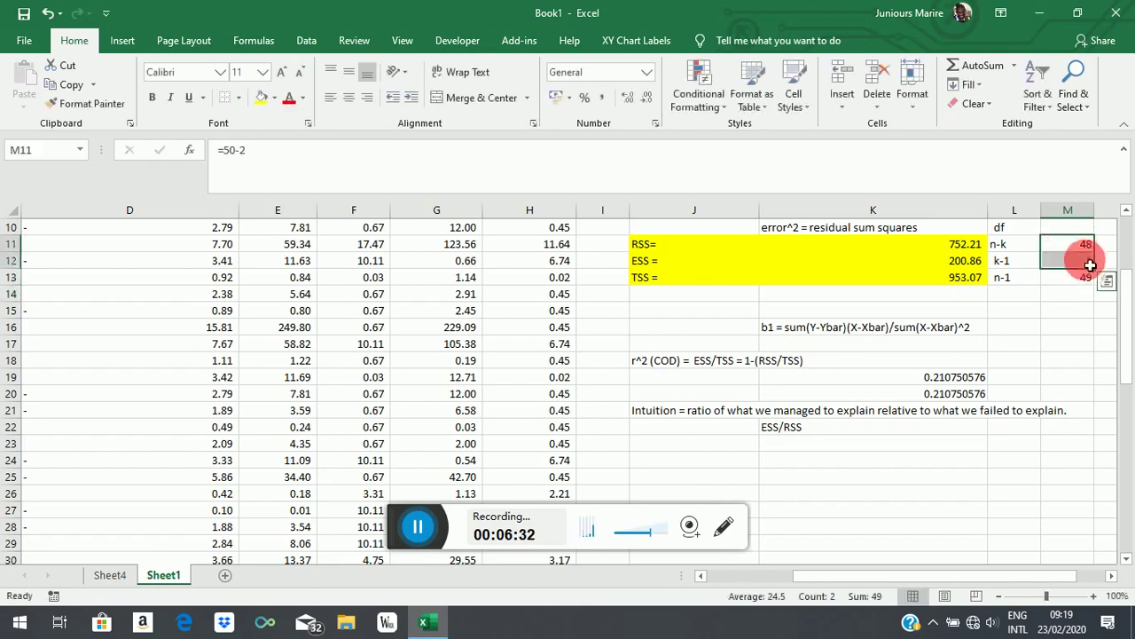
{"action": "left_click", "coordinate": [1089, 278]}
{"action": "left_click", "coordinate": [1081, 327]}
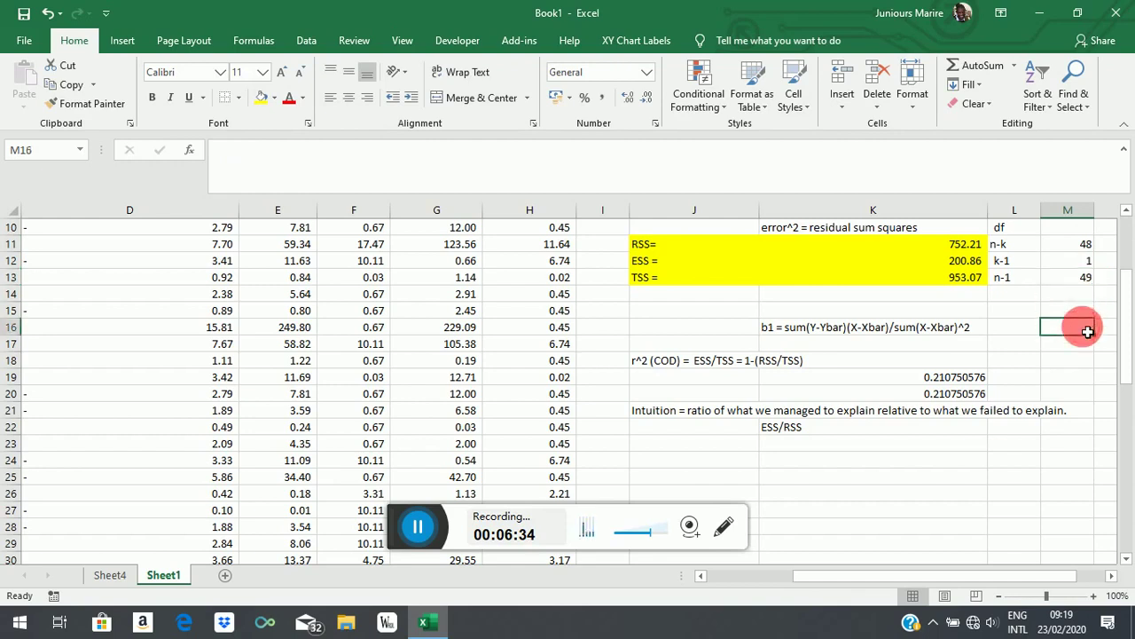
{"action": "left_click", "coordinate": [1085, 265]}
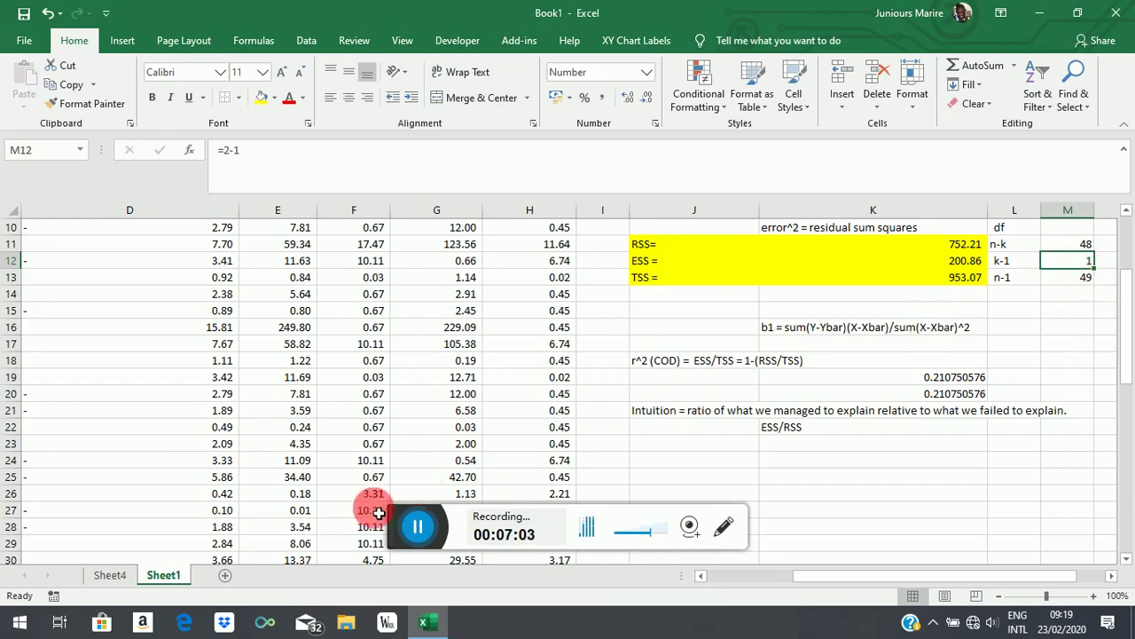
- Check the Educ row of the coefficients on the regression output sheet
{"action": "left_click", "coordinate": [103, 573]}
{"action": "left_click", "coordinate": [43, 515]}
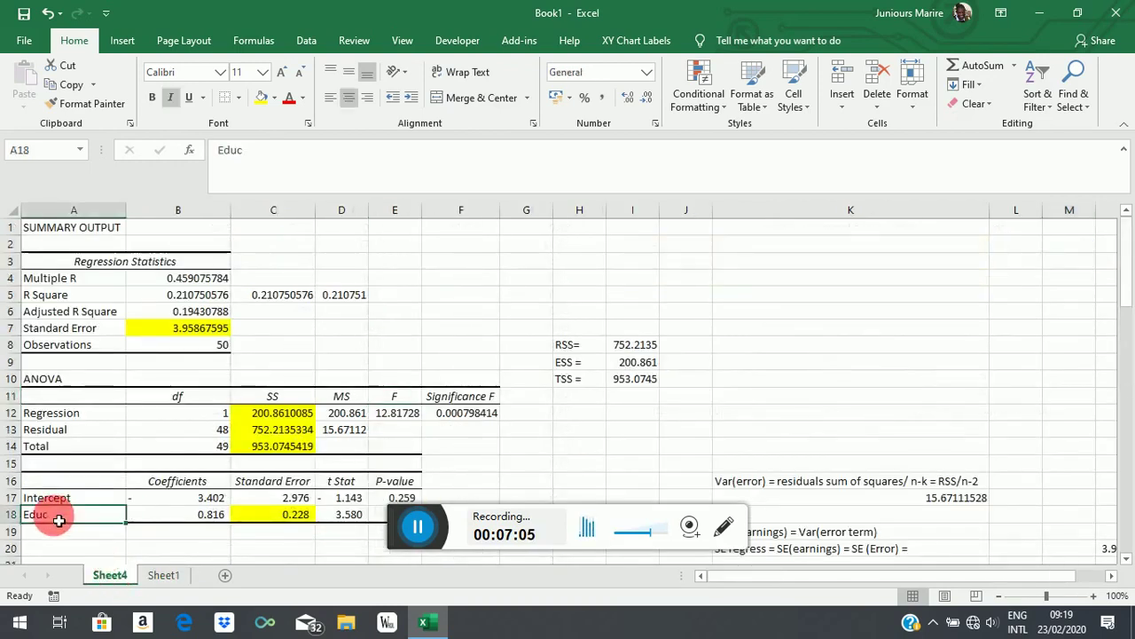
{"action": "left_click", "coordinate": [50, 532]}
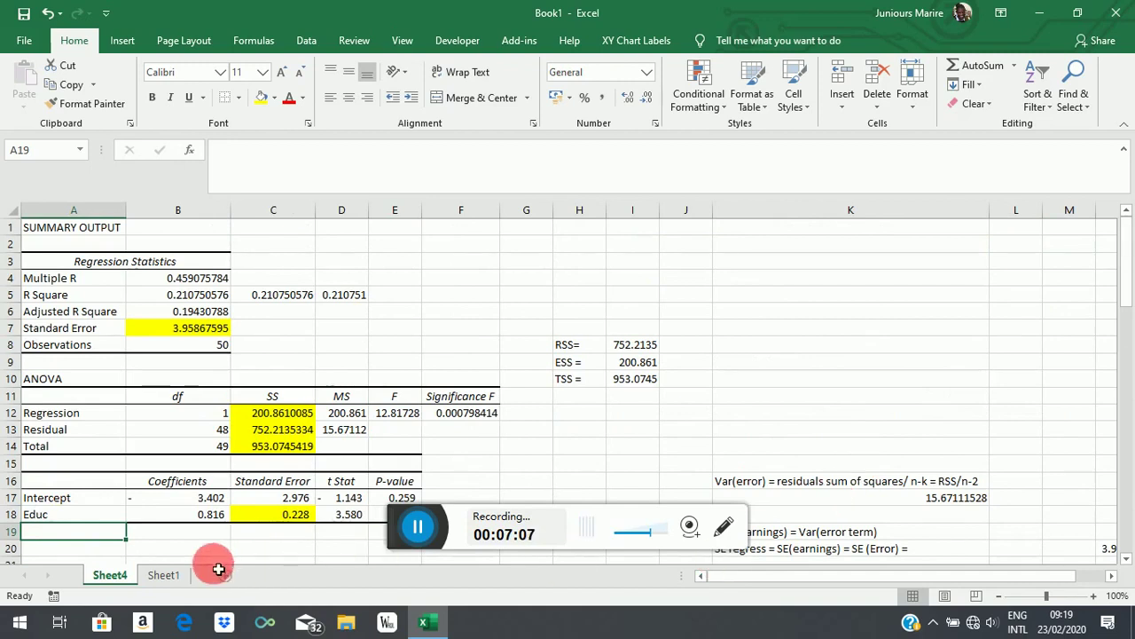
{"action": "left_click", "coordinate": [165, 574]}
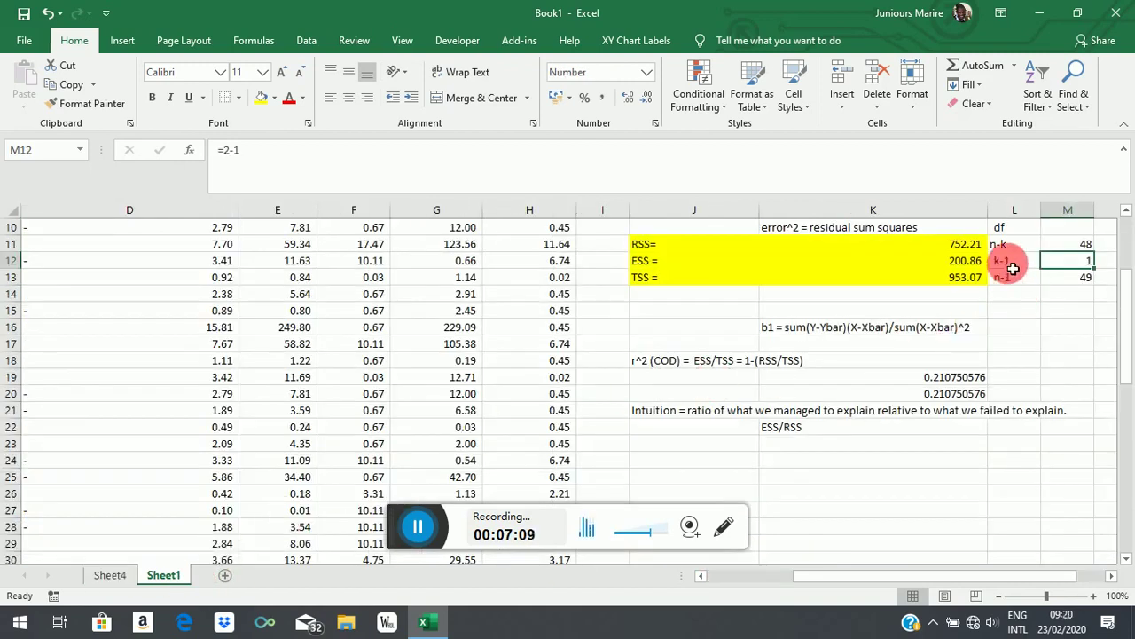
- Change the k-1 value to =3-1, then replace it with a typed 1
{"action": "left_click", "coordinate": [229, 165]}
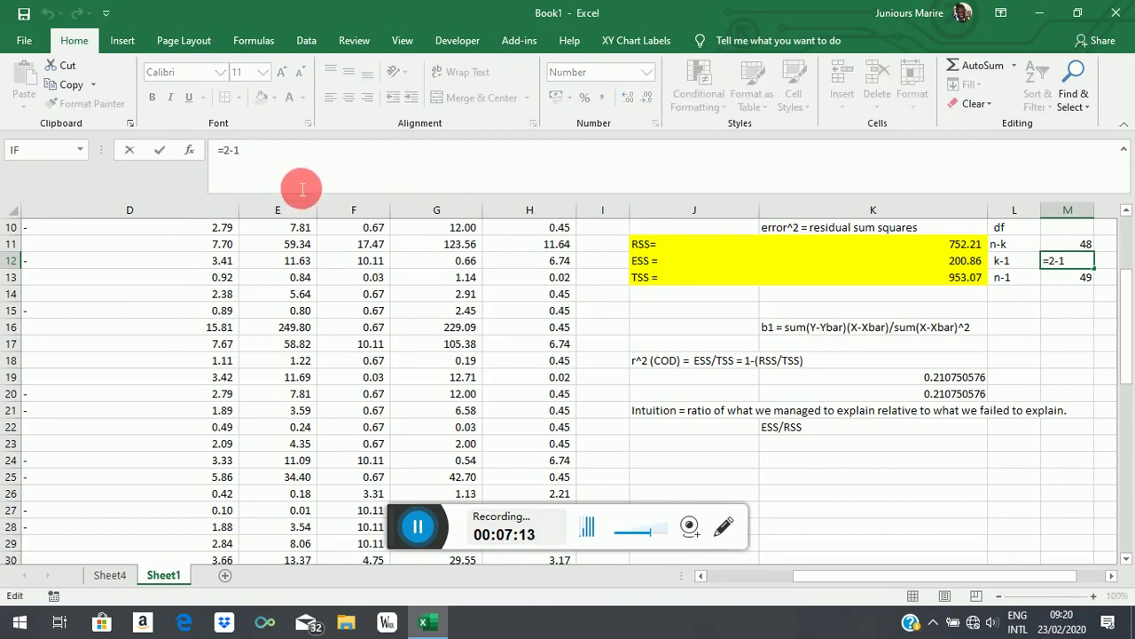
{"action": "key", "text": "BackSpace"}
{"action": "type", "text": "3"}
{"action": "key", "text": "Return"}
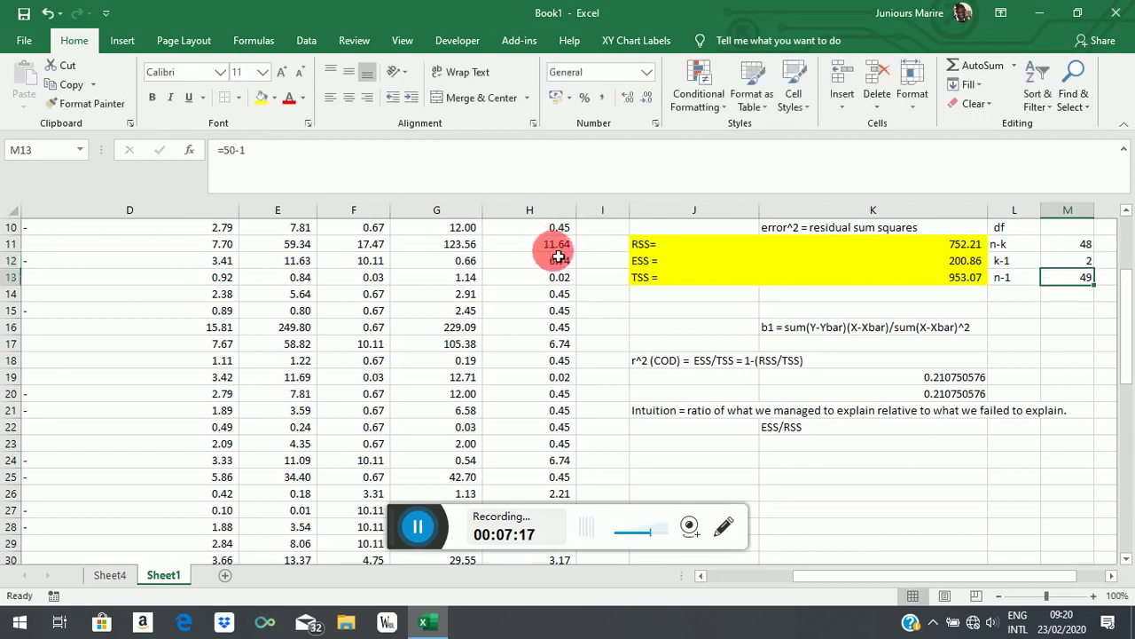
{"action": "left_click", "coordinate": [1083, 264]}
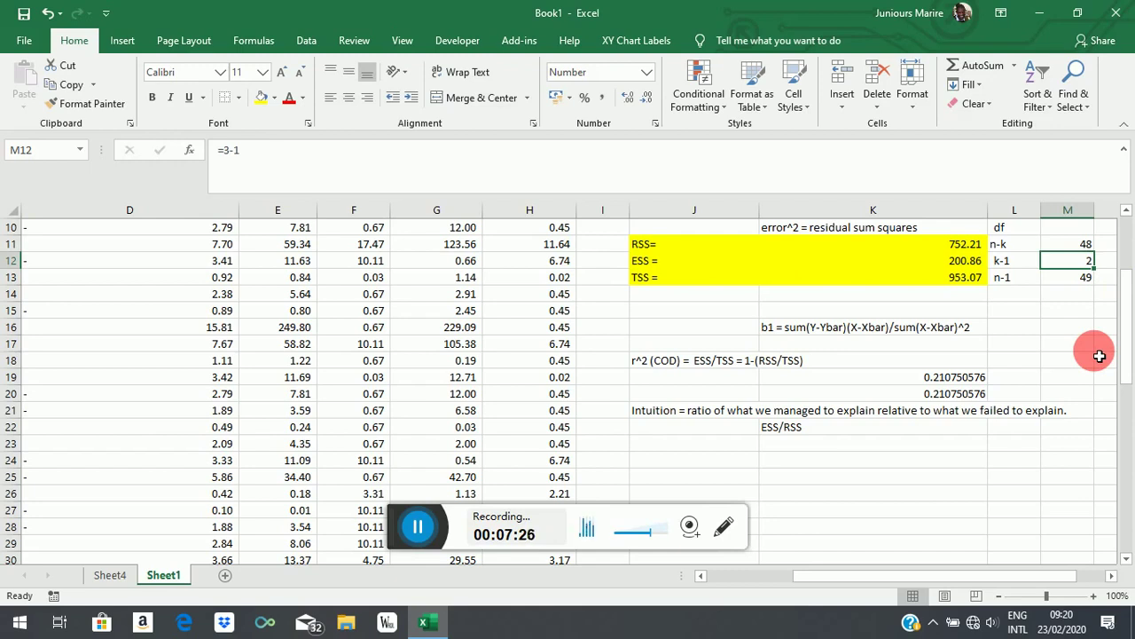
{"action": "type", "text": "1"}
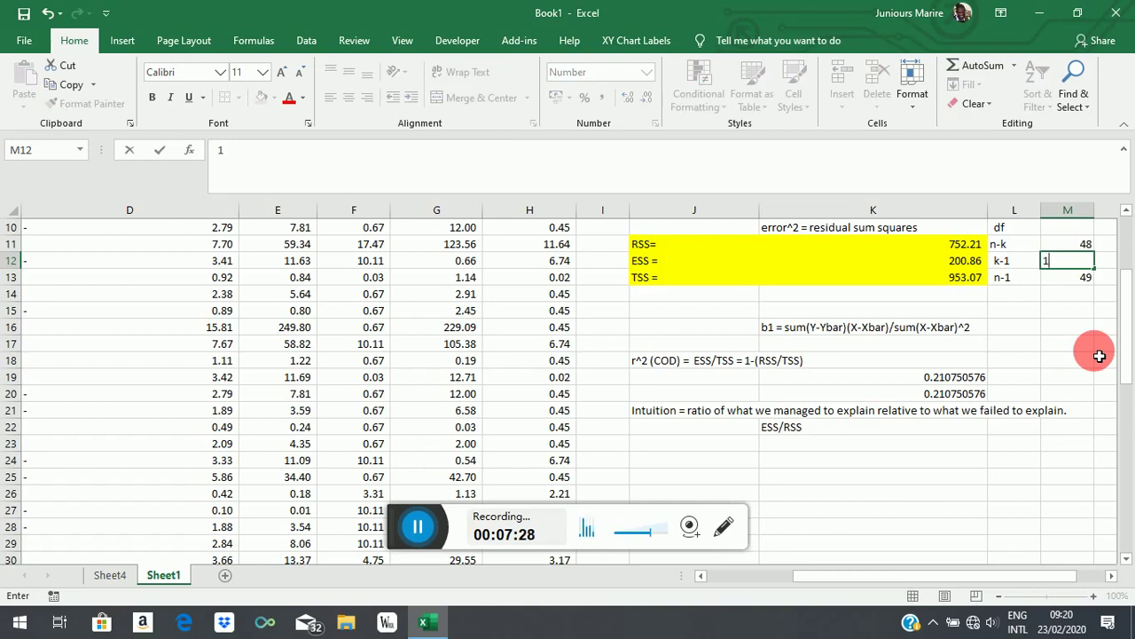
{"action": "left_click", "coordinate": [1075, 328]}
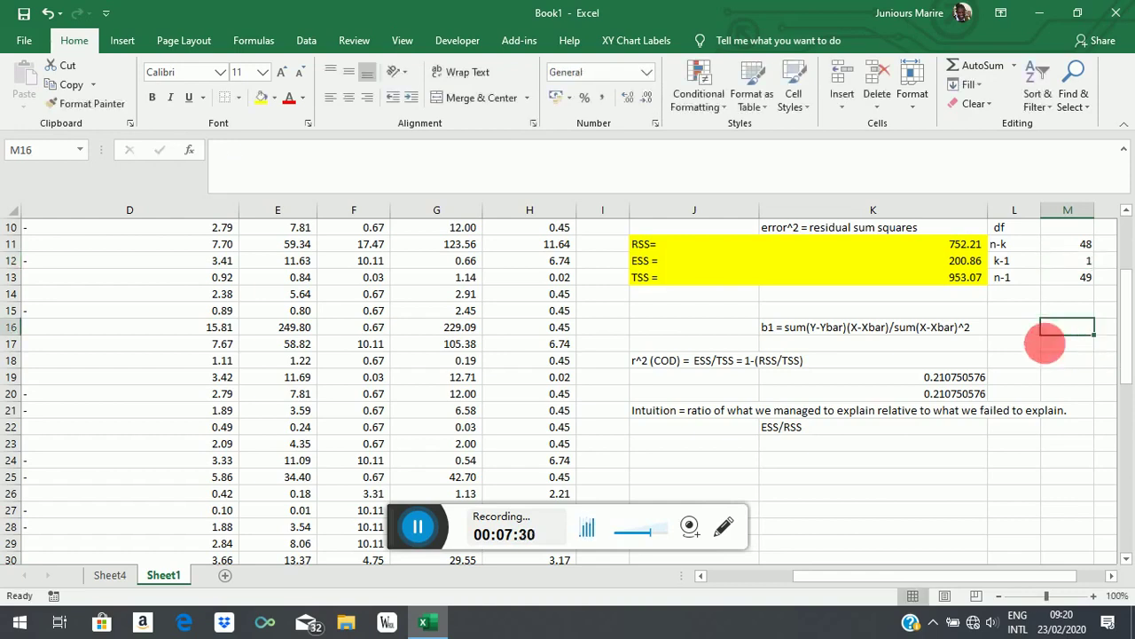
- Move the b1 and r² notes block from J16:M24 down to start at J25
{"action": "left_click_drag", "start_coordinate": [730, 331], "coordinate": [1082, 459]}
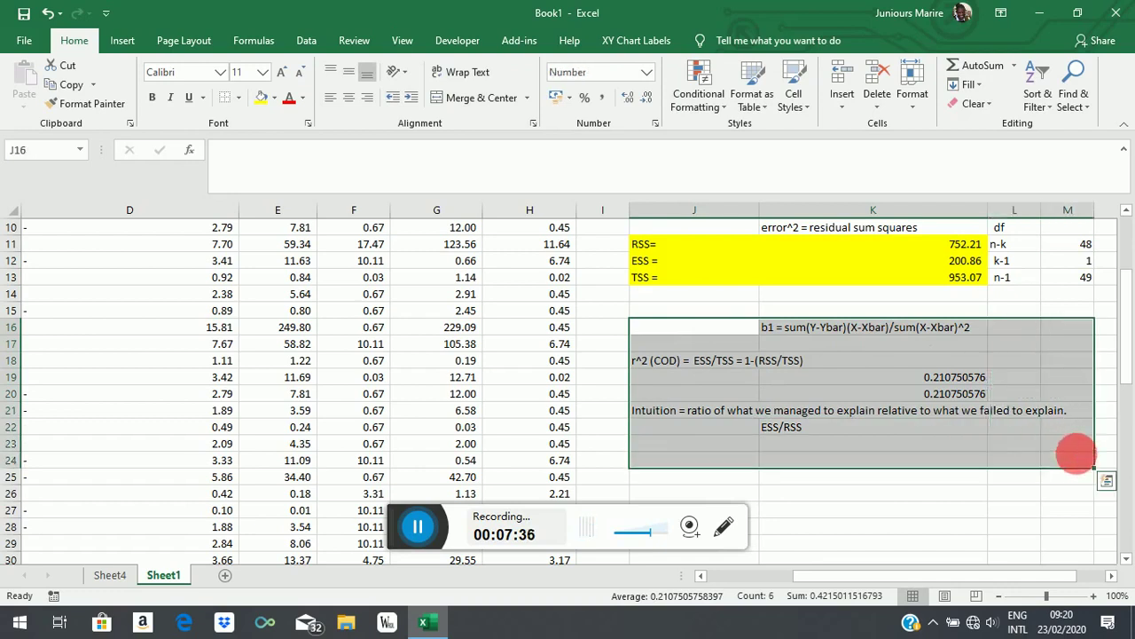
{"action": "key", "text": "ctrl+c"}
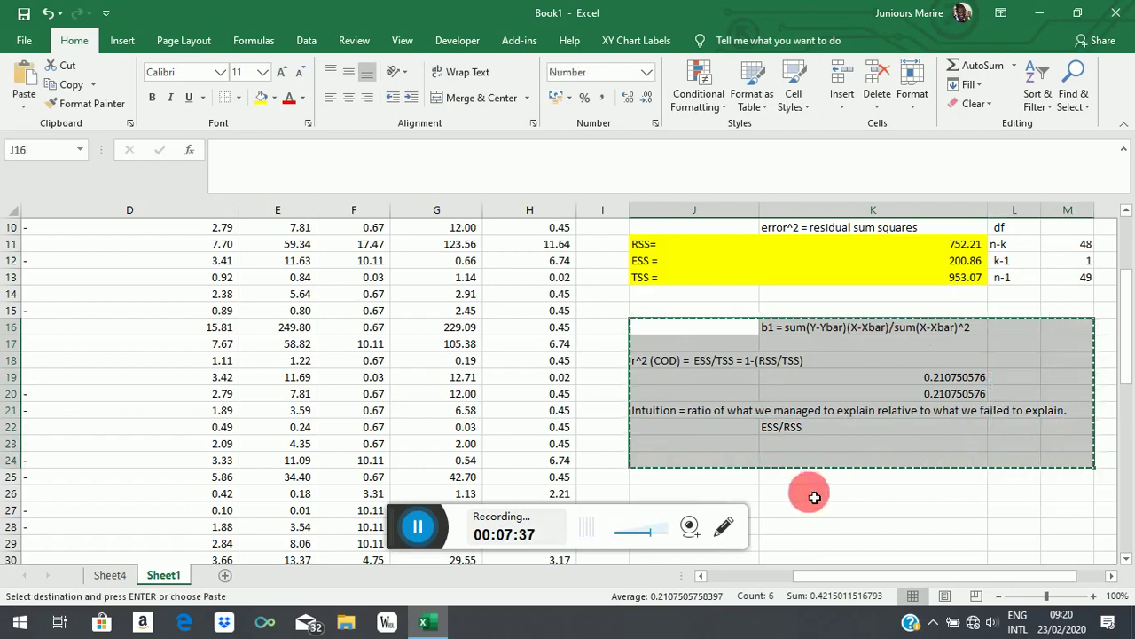
{"action": "left_click", "coordinate": [699, 477]}
{"action": "right_click", "coordinate": [705, 481]}
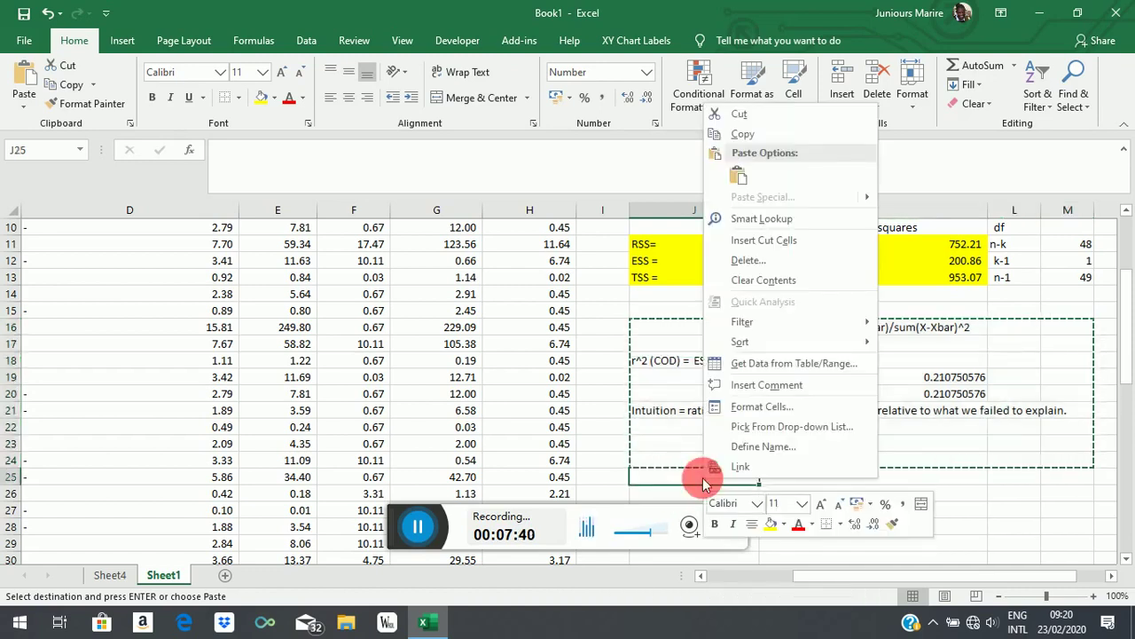
{"action": "left_click", "coordinate": [738, 177]}
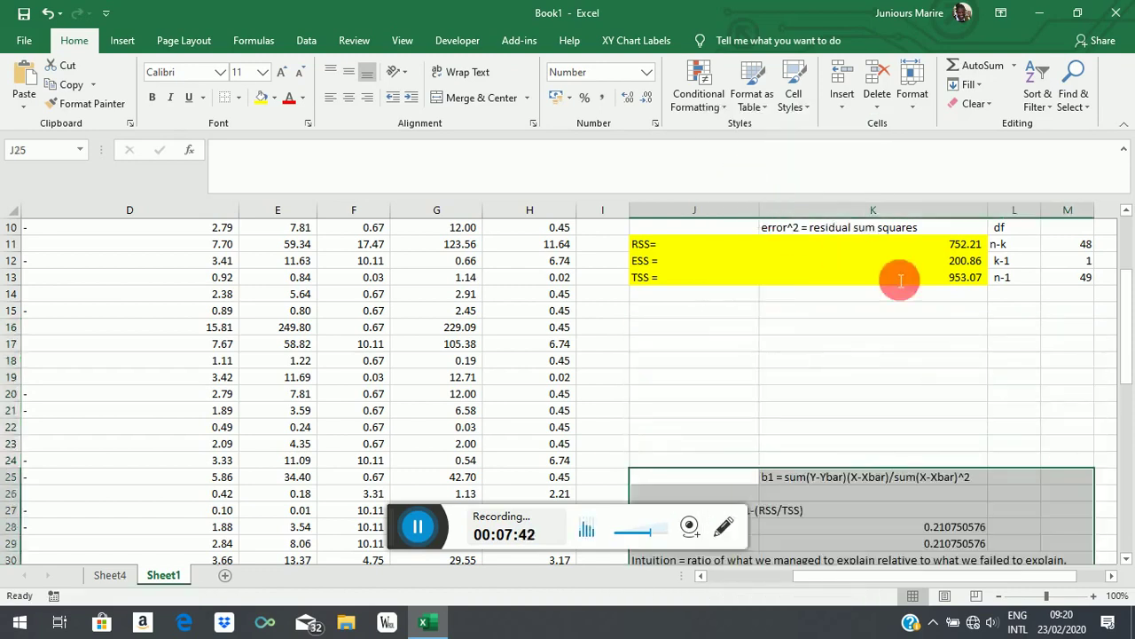
{"action": "left_click", "coordinate": [874, 376]}
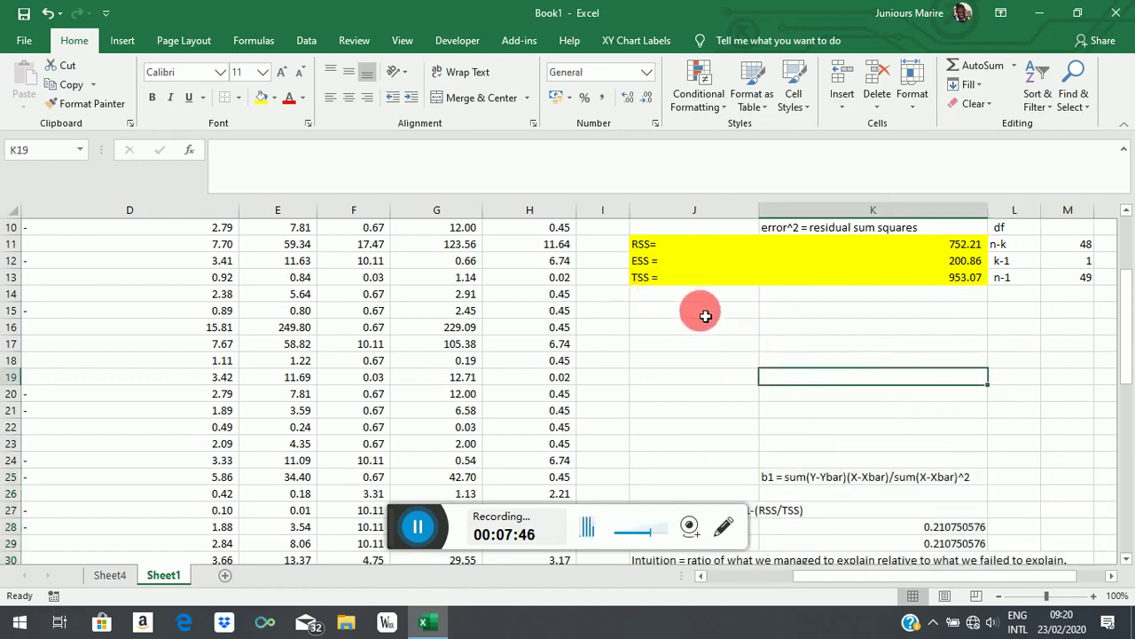
{"action": "left_click", "coordinate": [686, 294]}
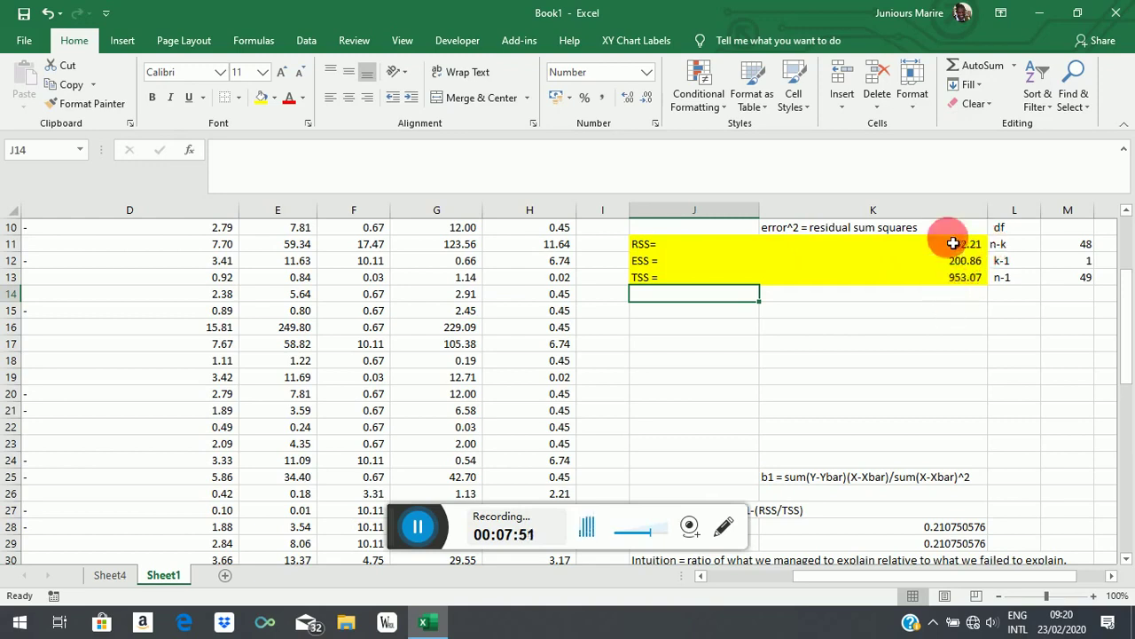
- Head M10 with 'df' and label J15 'RSS/n-k = MRSS'
{"action": "left_click", "coordinate": [1076, 232]}
{"action": "type", "text": "df"}
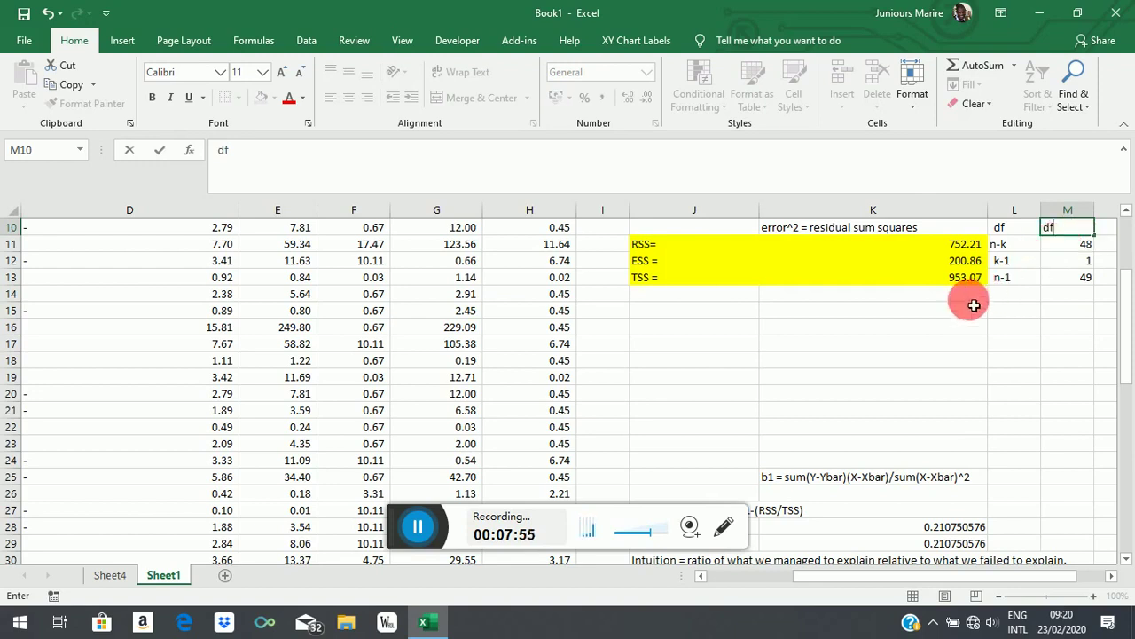
{"action": "left_click", "coordinate": [861, 342]}
{"action": "left_click", "coordinate": [661, 310]}
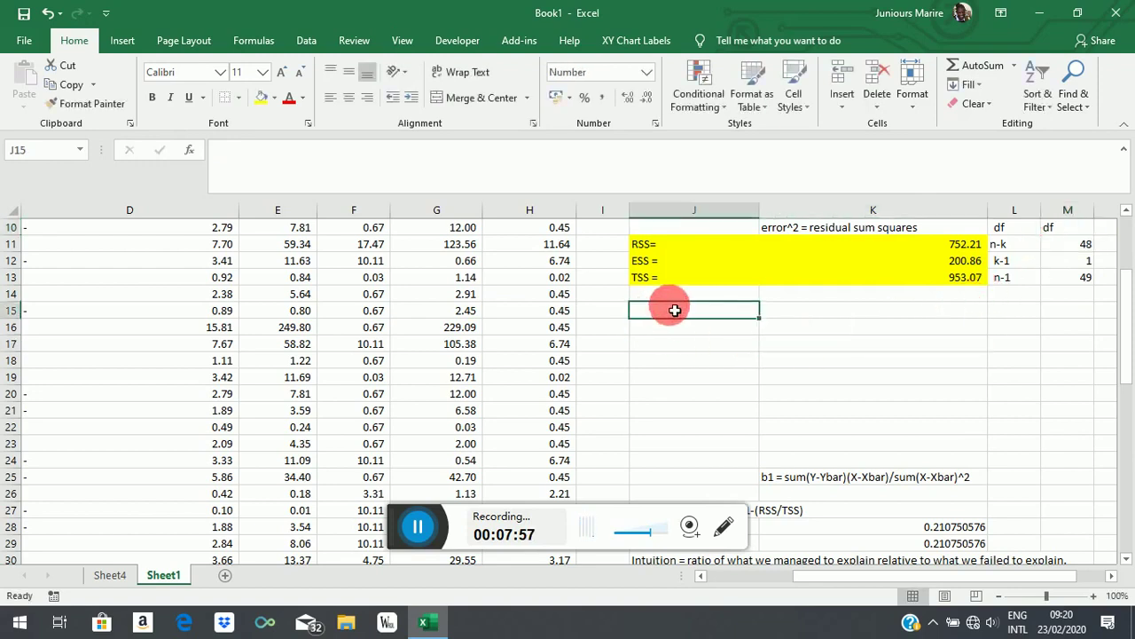
{"action": "type", "text": "R"}
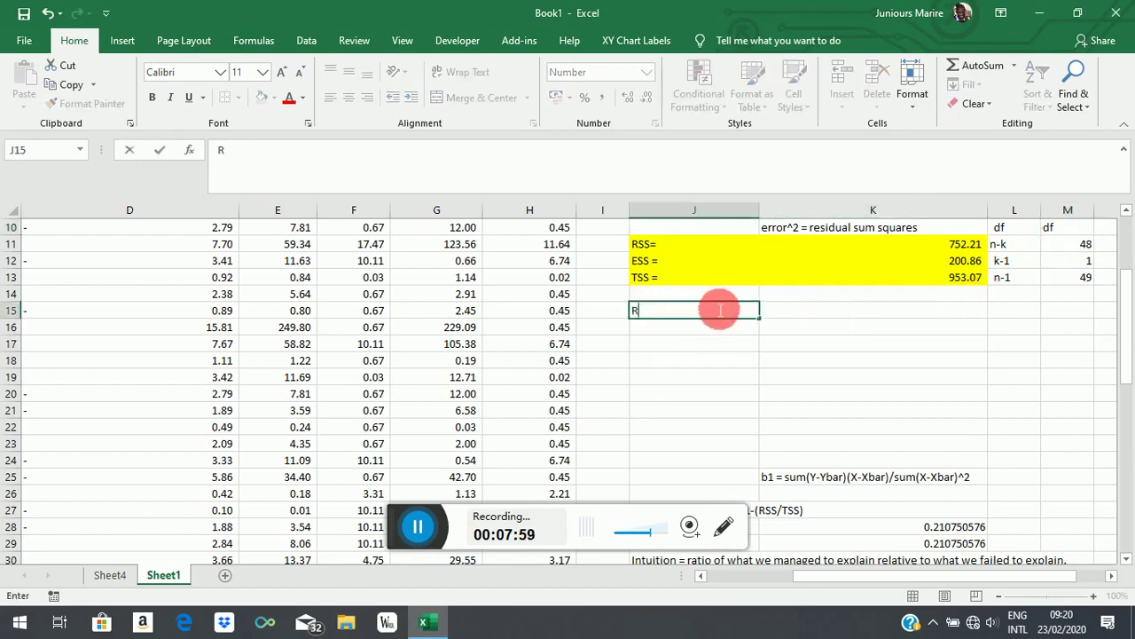
{"action": "type", "text": "SS/"}
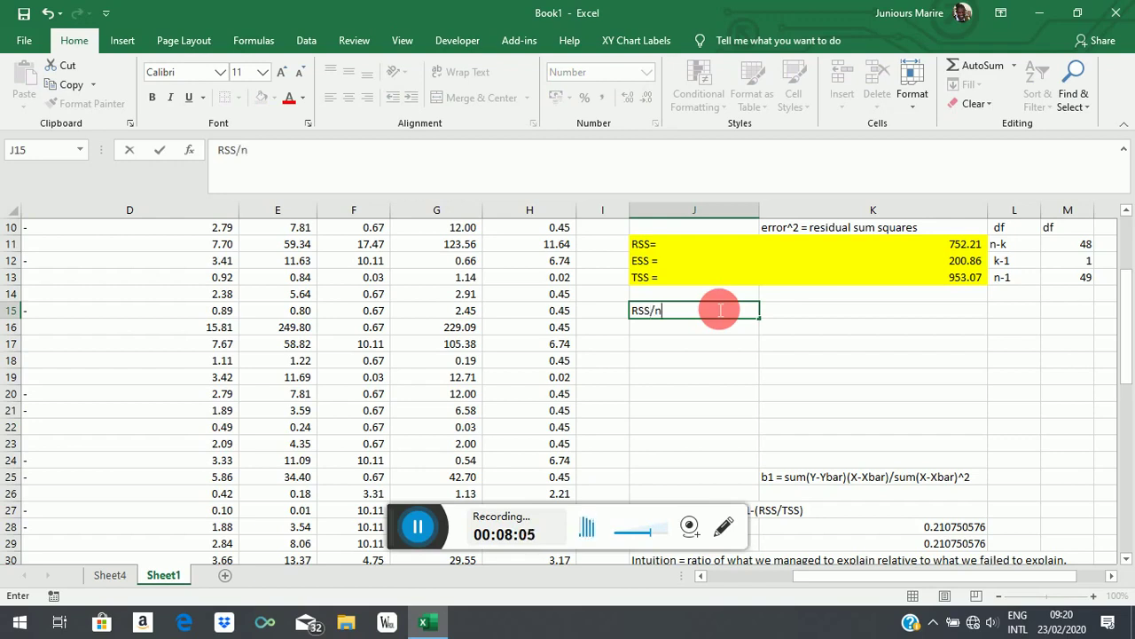
{"action": "type", "text": "n-k = MRSS"}
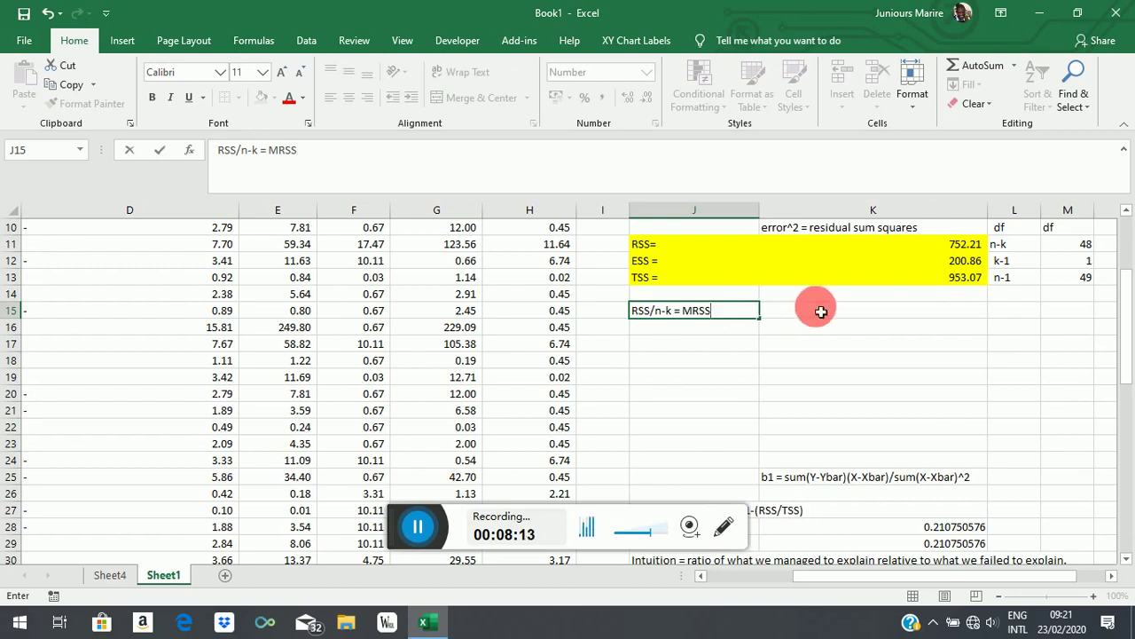
{"action": "left_click", "coordinate": [946, 310]}
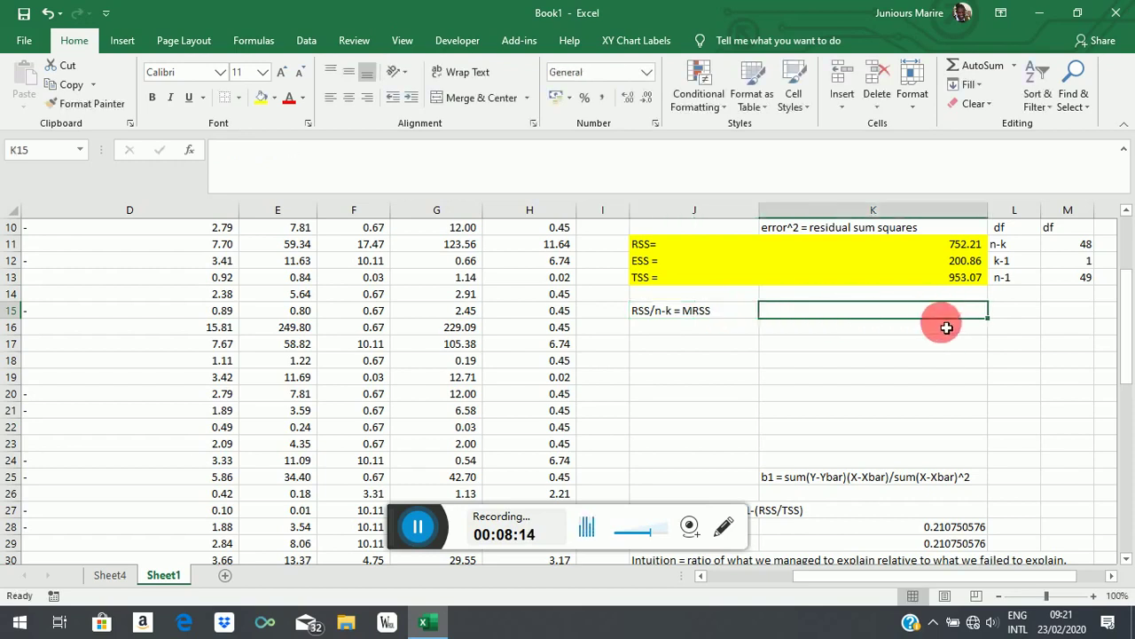
- Compute MRSS in K15 as =K11/M11, giving 15.67
{"action": "type", "text": "="}
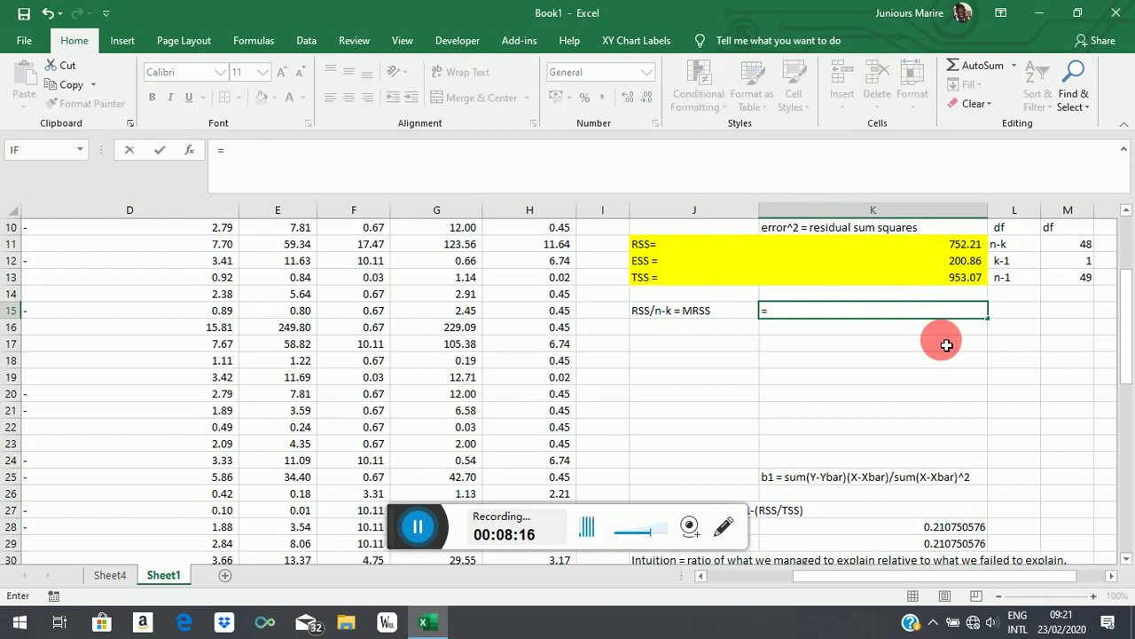
{"action": "left_click", "coordinate": [961, 246]}
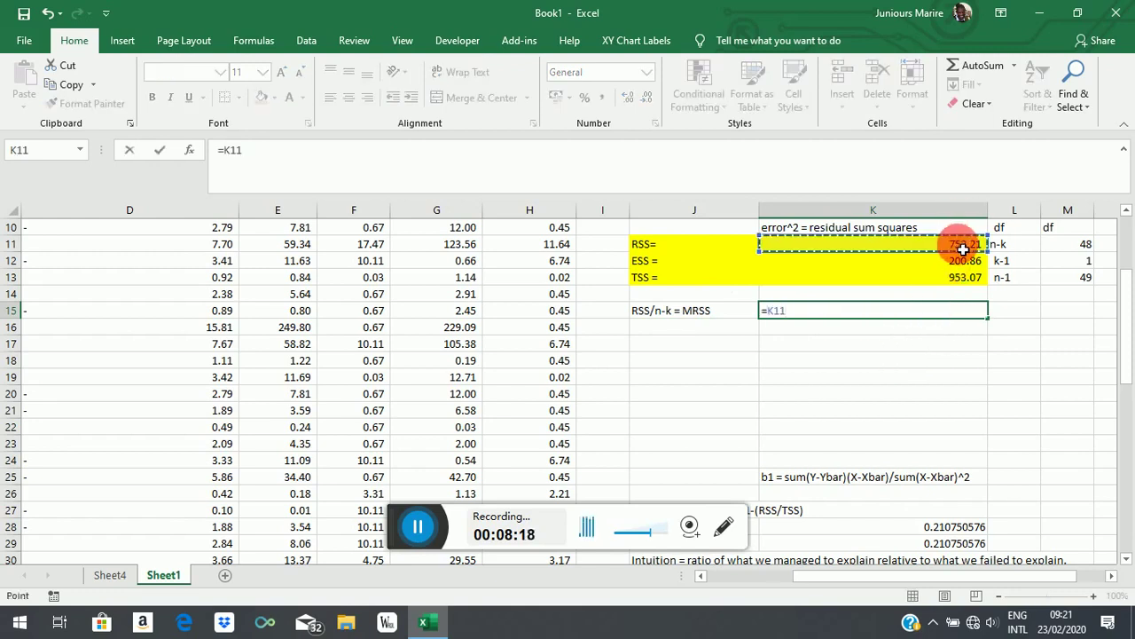
{"action": "type", "text": "/"}
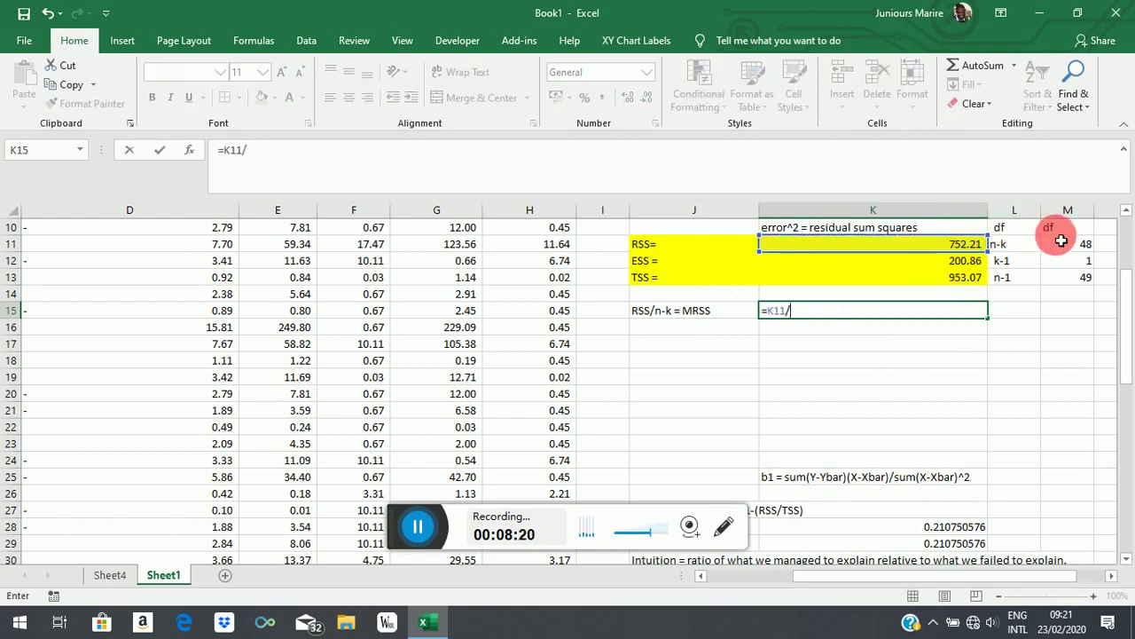
{"action": "left_click", "coordinate": [1072, 243]}
{"action": "key", "text": "Return"}
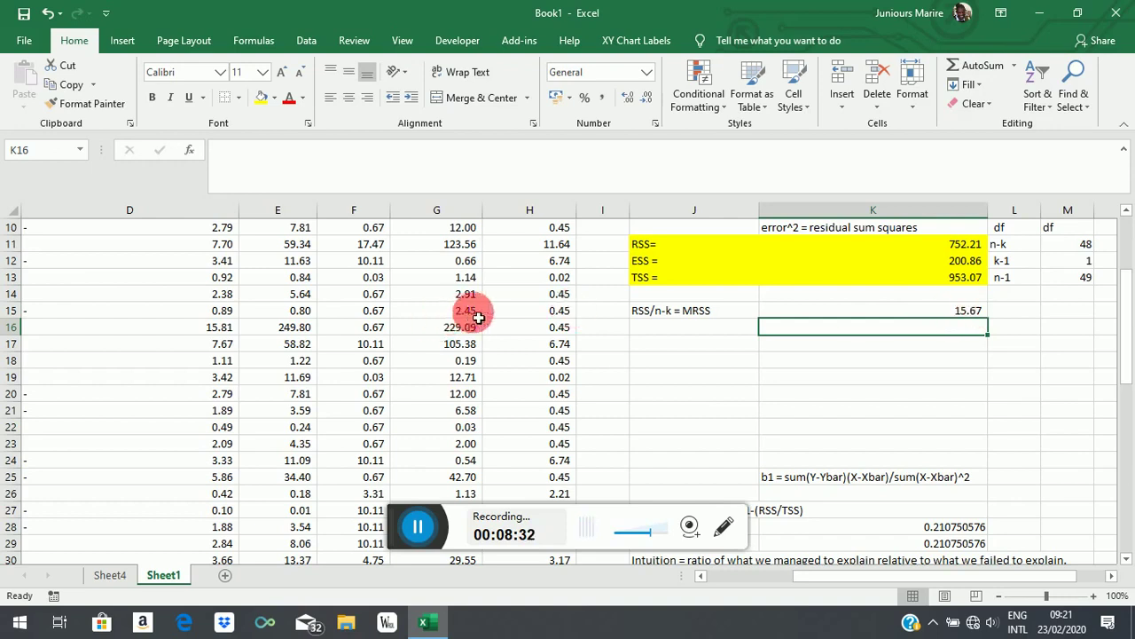
- Label J16 'ESS/k-1=MESS' and compute =K12/M12 in K16, giving 200.86
{"action": "left_click", "coordinate": [680, 330]}
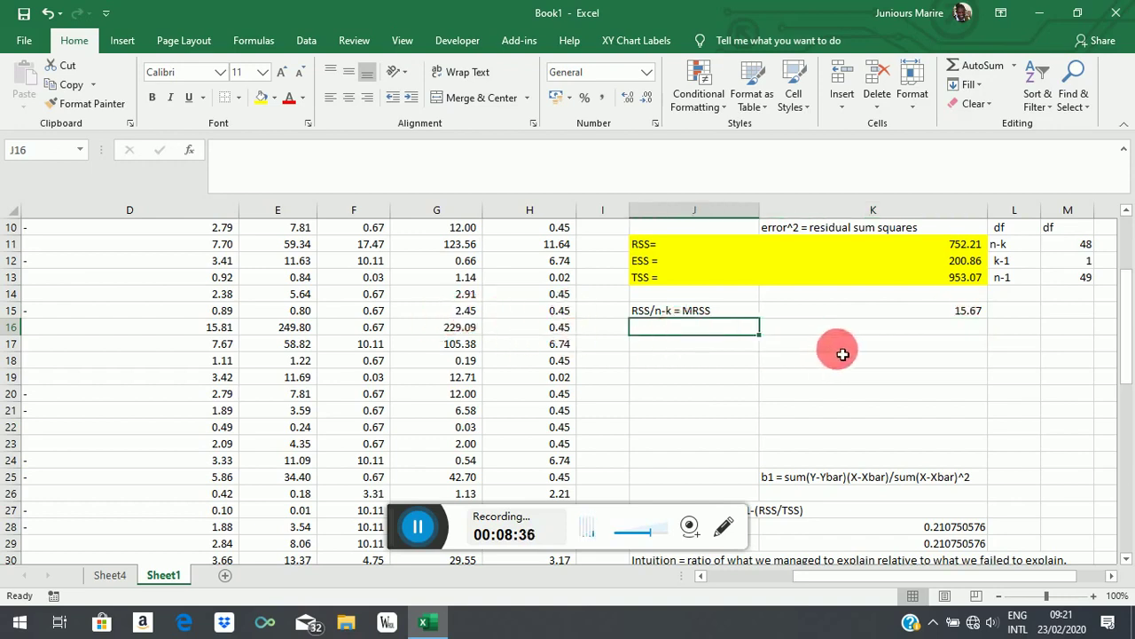
{"action": "type", "text": "ESS"}
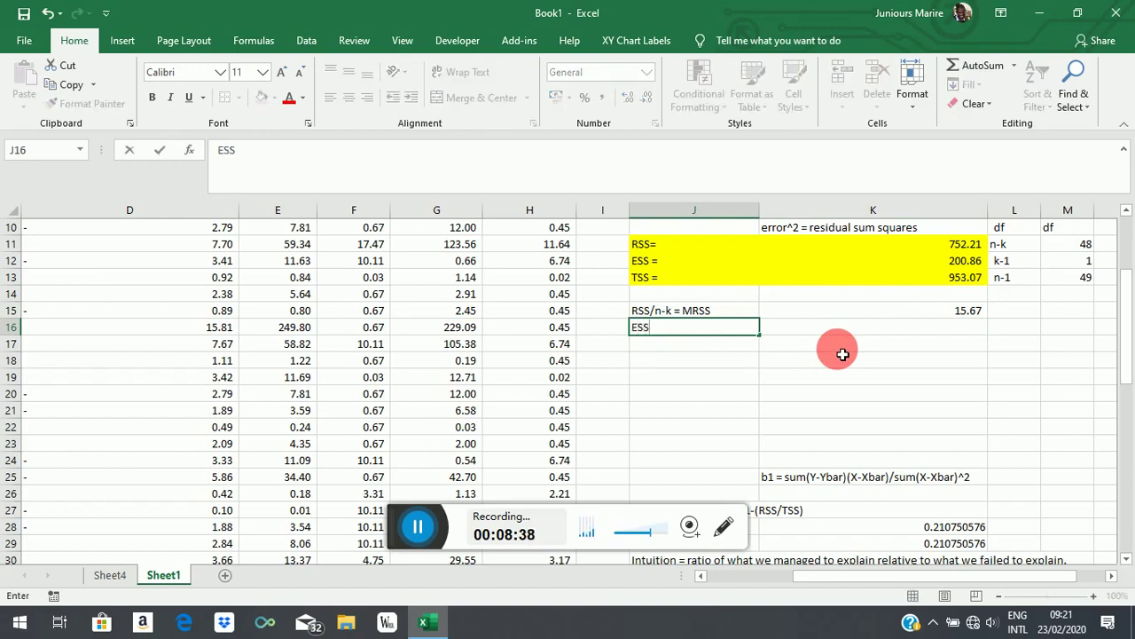
{"action": "type", "text": "/k-1=M"}
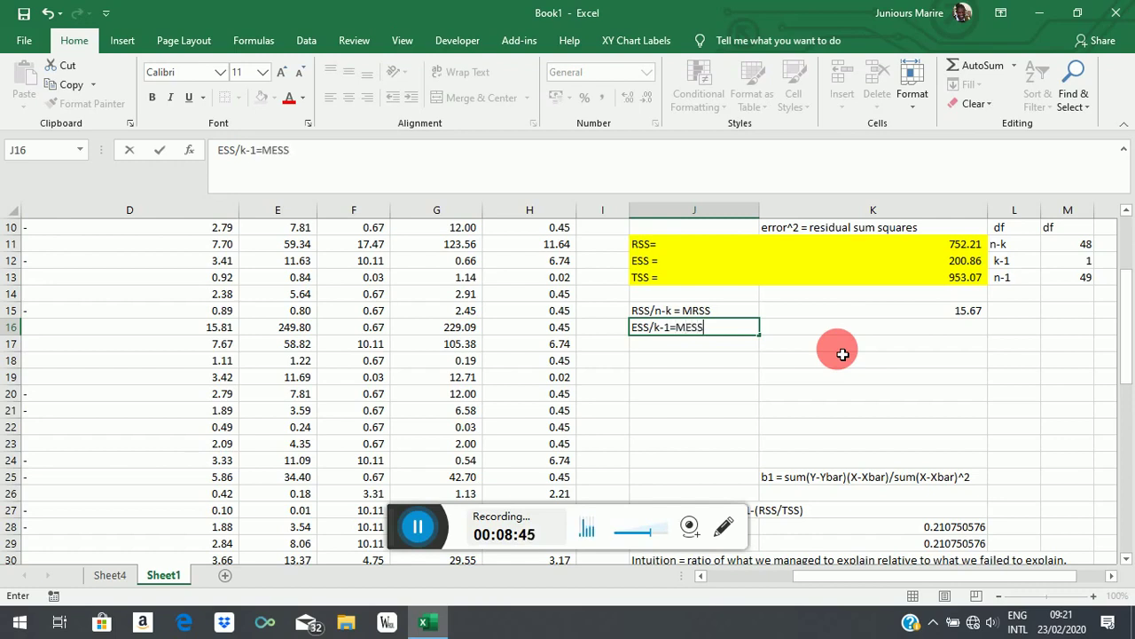
{"action": "type", "text": "ESS"}
{"action": "left_click", "coordinate": [942, 325]}
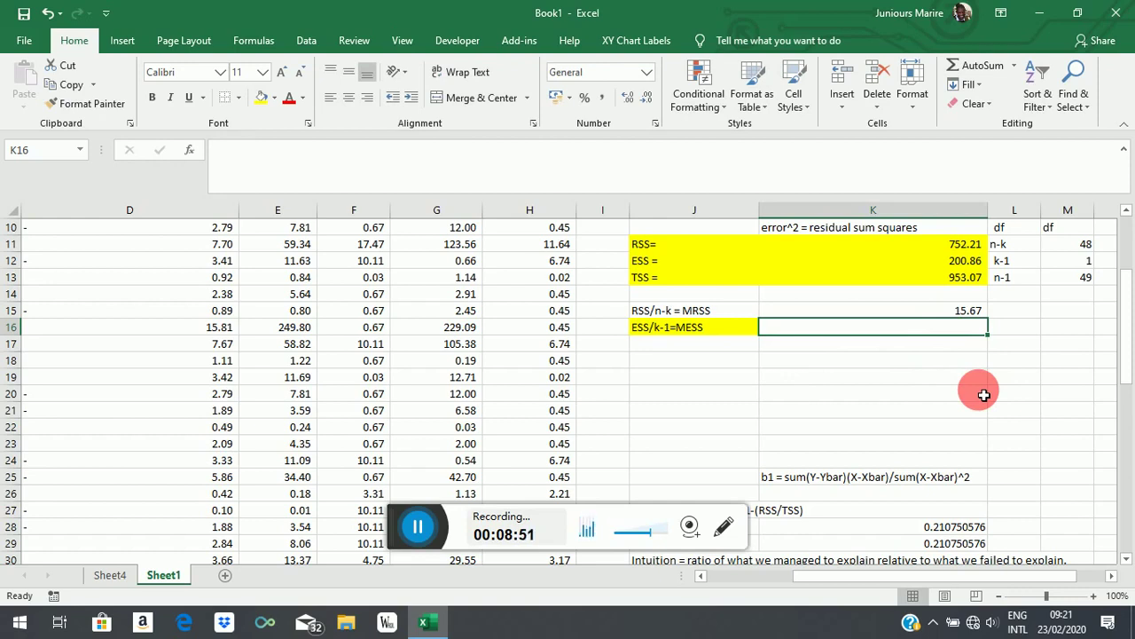
{"action": "type", "text": "="}
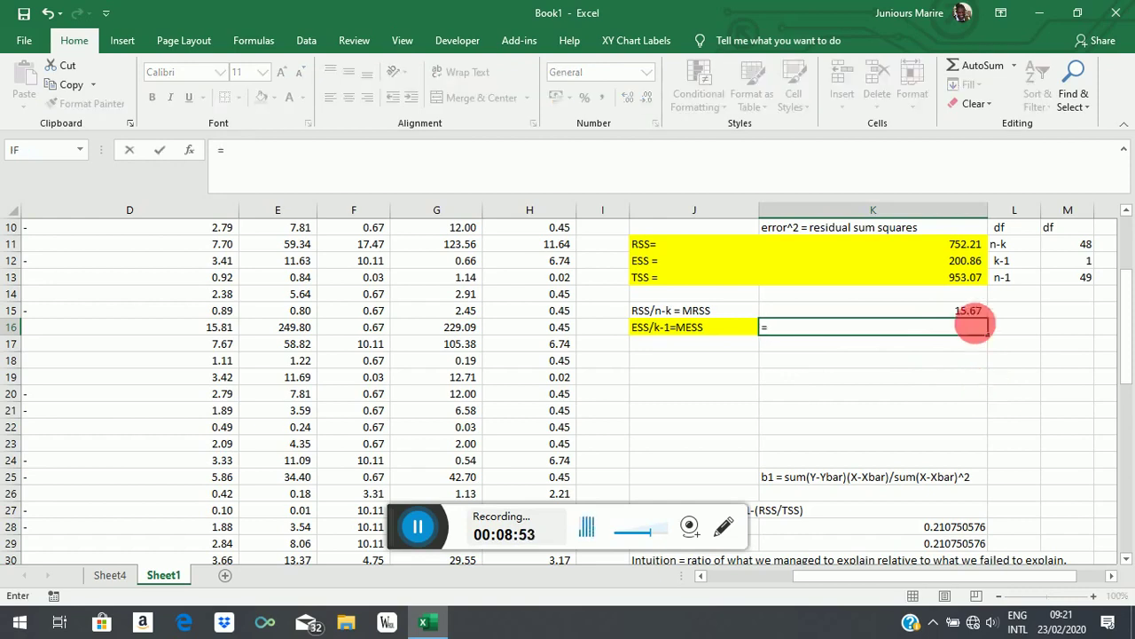
{"action": "left_click", "coordinate": [973, 262]}
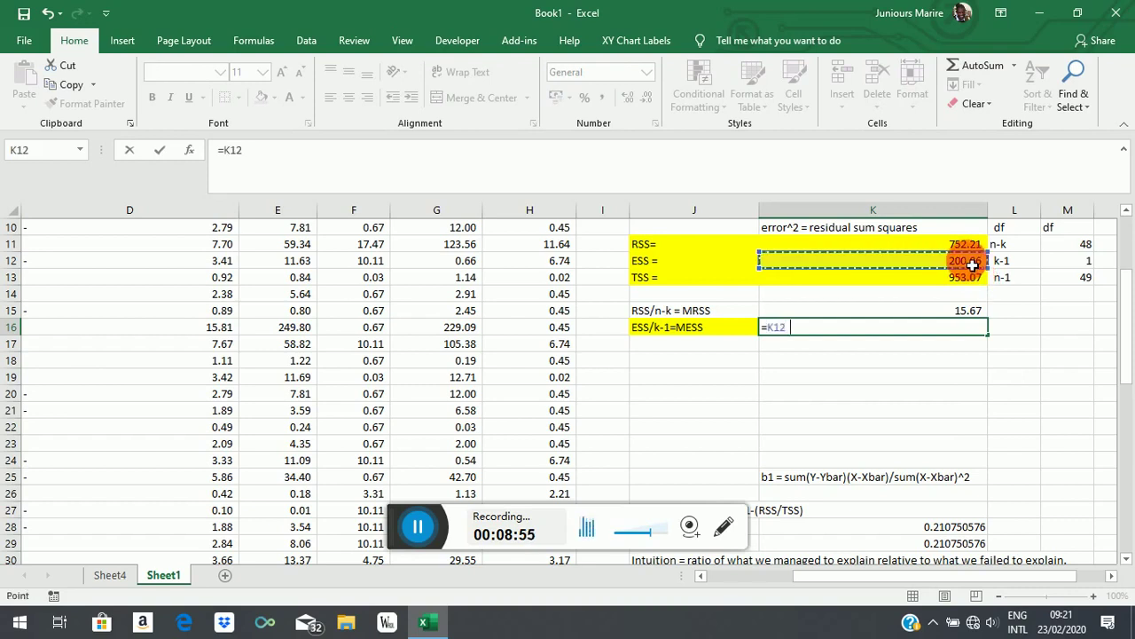
{"action": "type", "text": "/"}
{"action": "left_click", "coordinate": [1093, 261]}
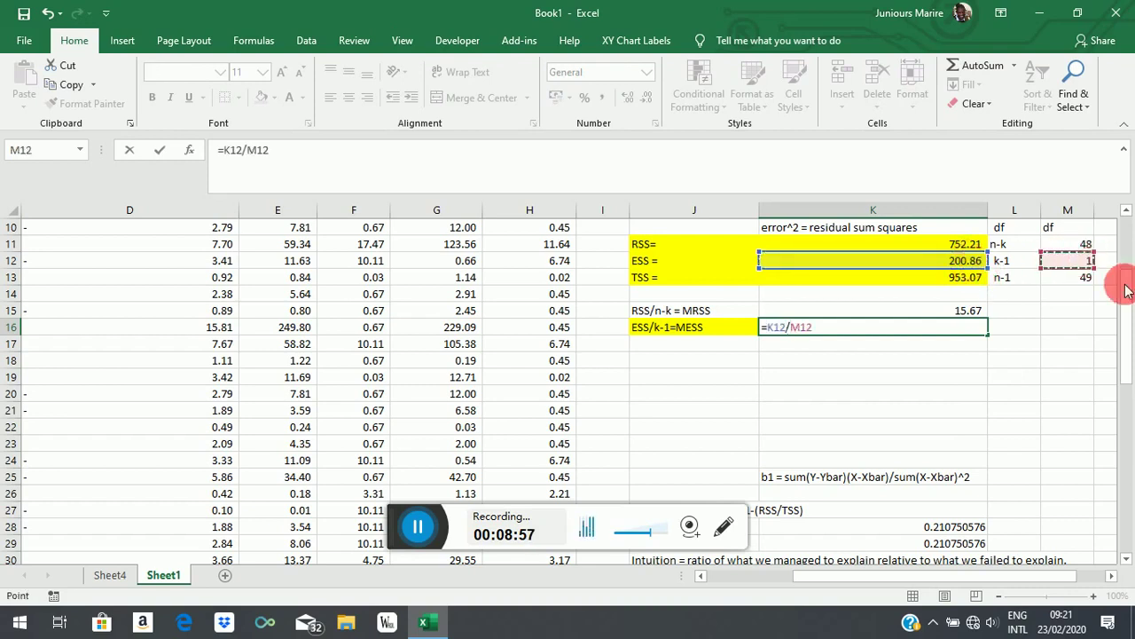
{"action": "key", "text": "Return"}
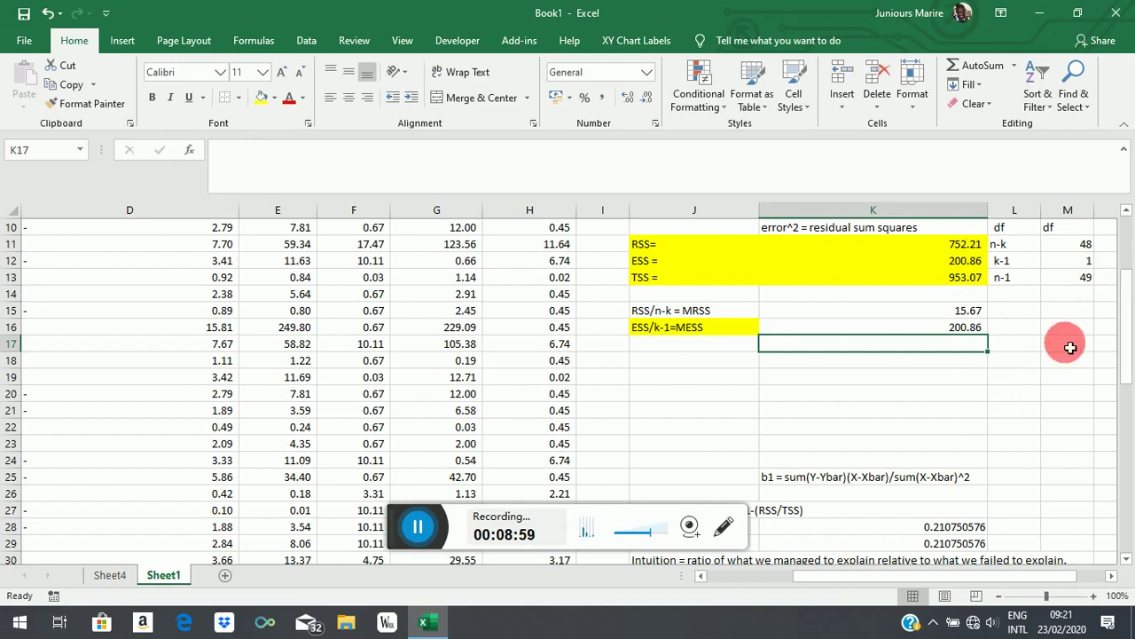
{"action": "left_click", "coordinate": [665, 344]}
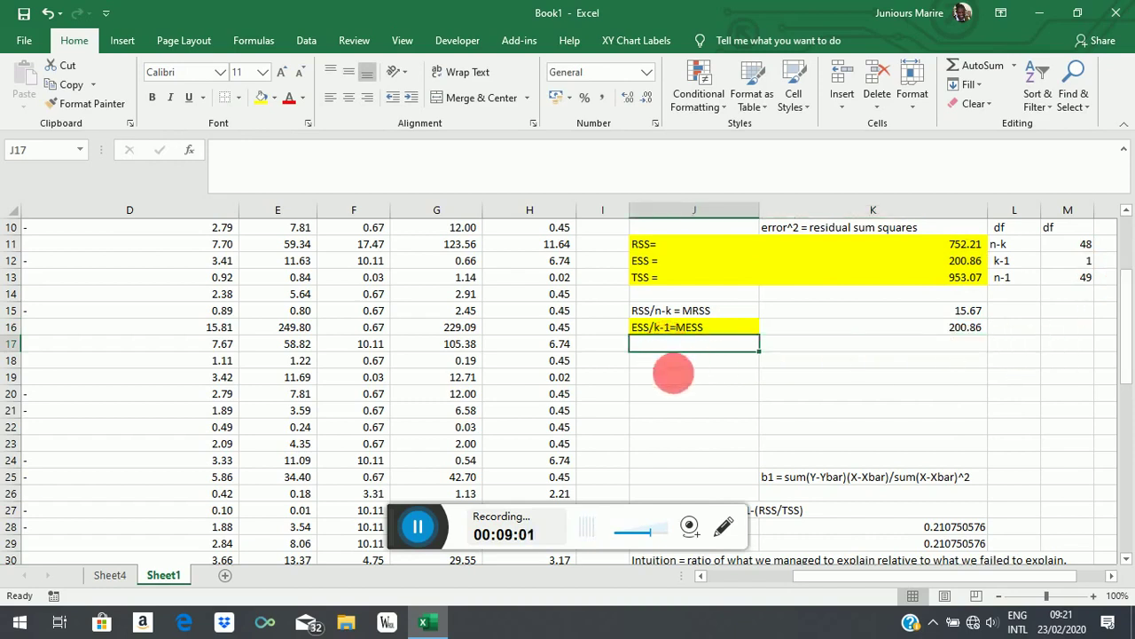
- Label J17 'TSS/n-1=MTSS' and compute MTSS in K17 as K13 divided by n-1
{"action": "type", "text": "TSS/n-1"}
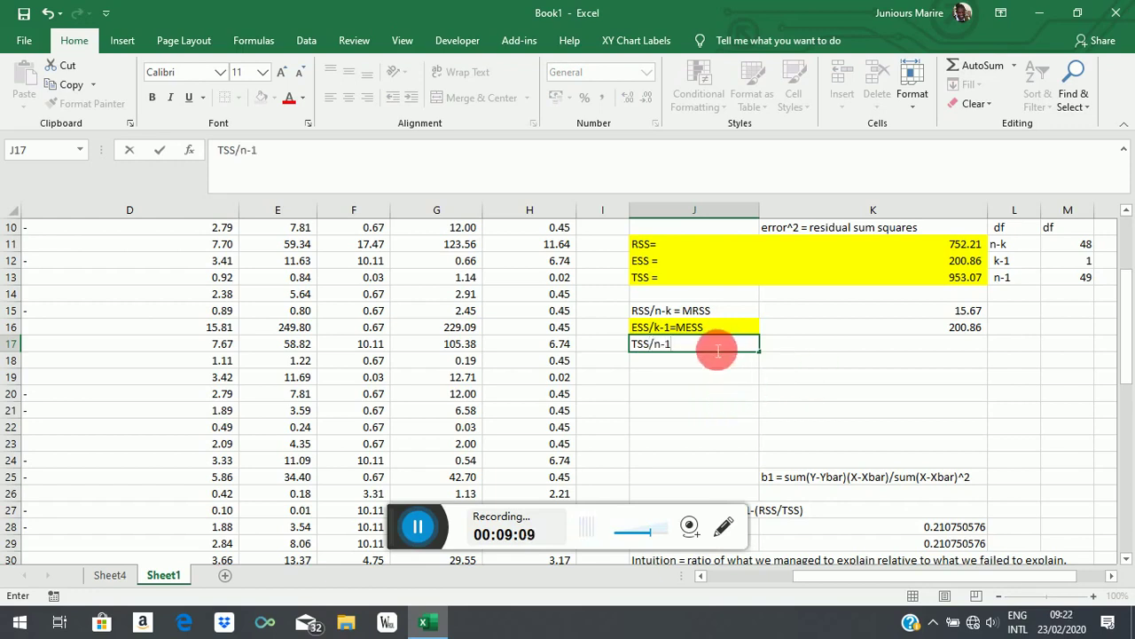
{"action": "type", "text": "=M"}
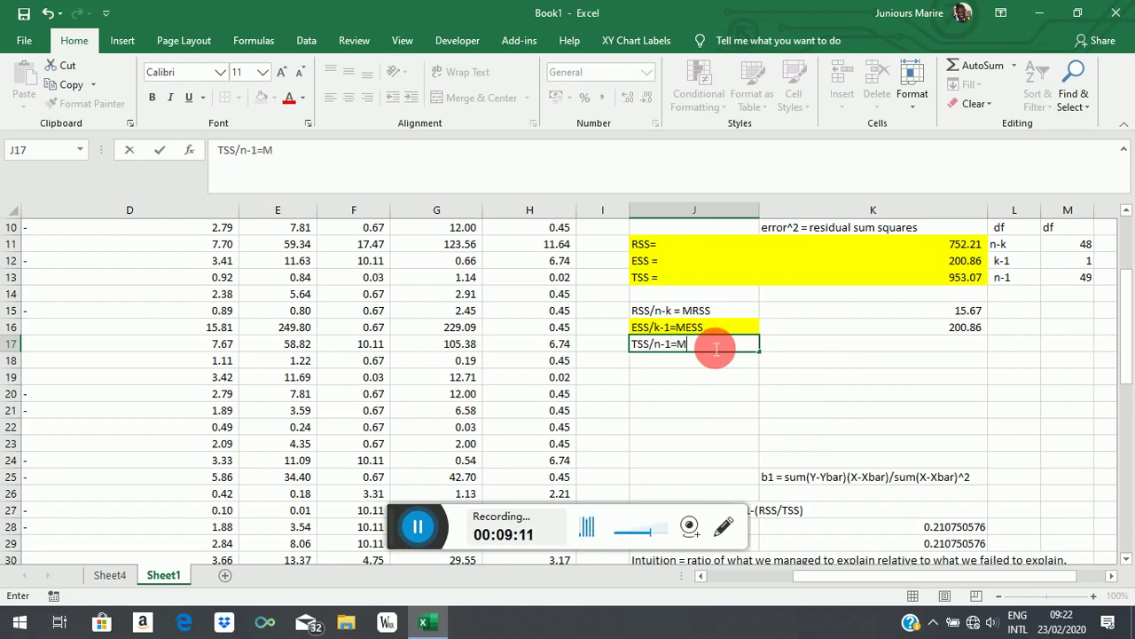
{"action": "type", "text": "TSS"}
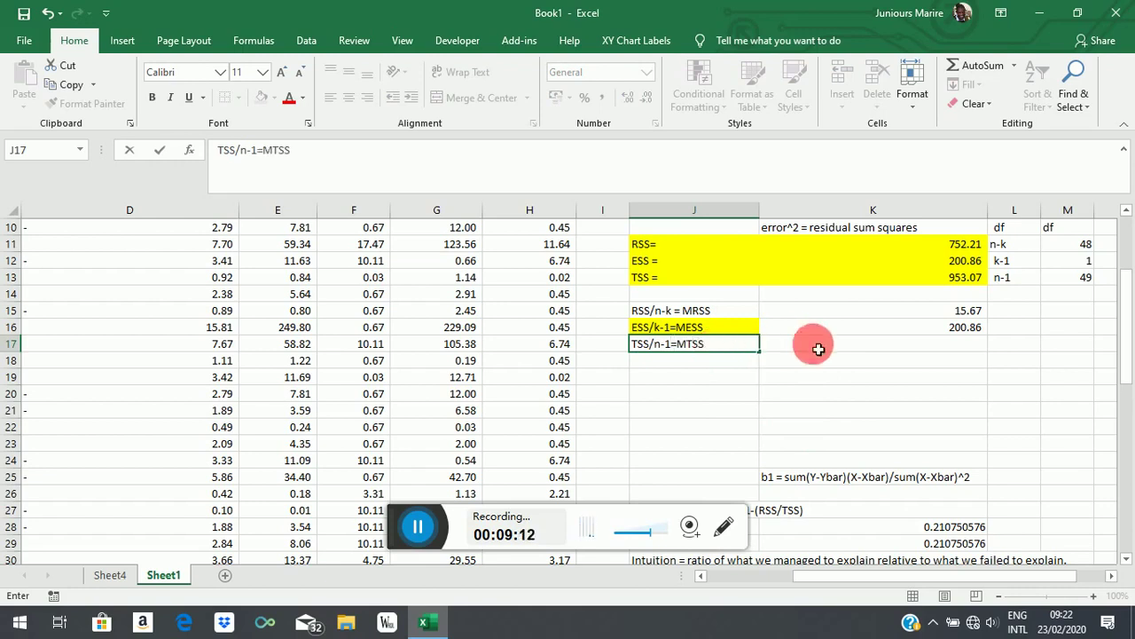
{"action": "left_click", "coordinate": [947, 341]}
{"action": "type", "text": "="}
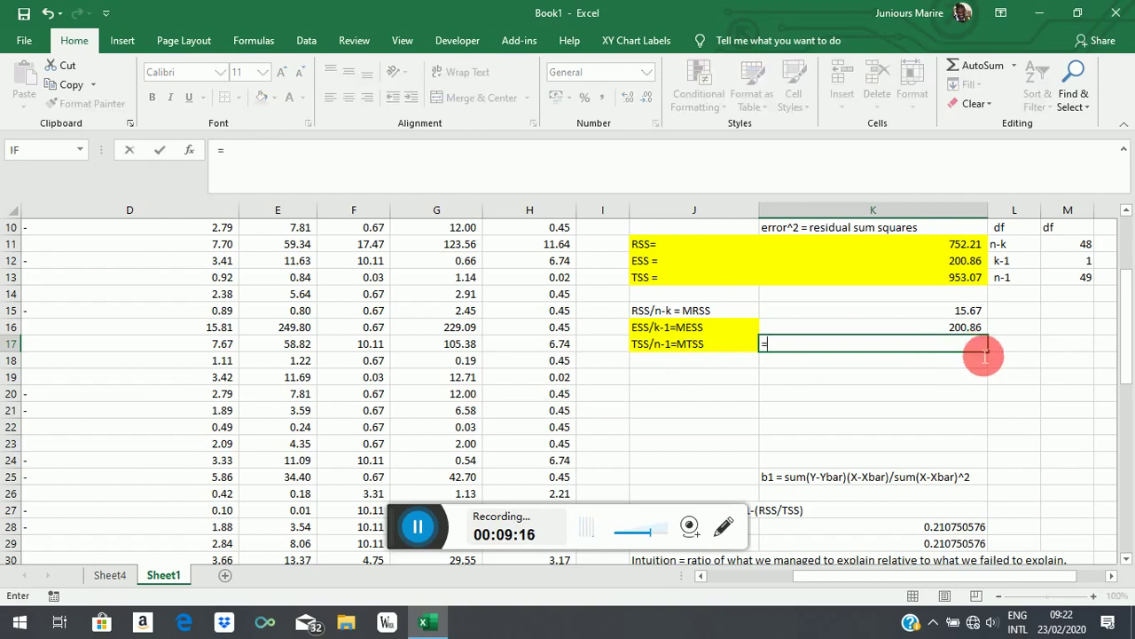
{"action": "left_click", "coordinate": [975, 280]}
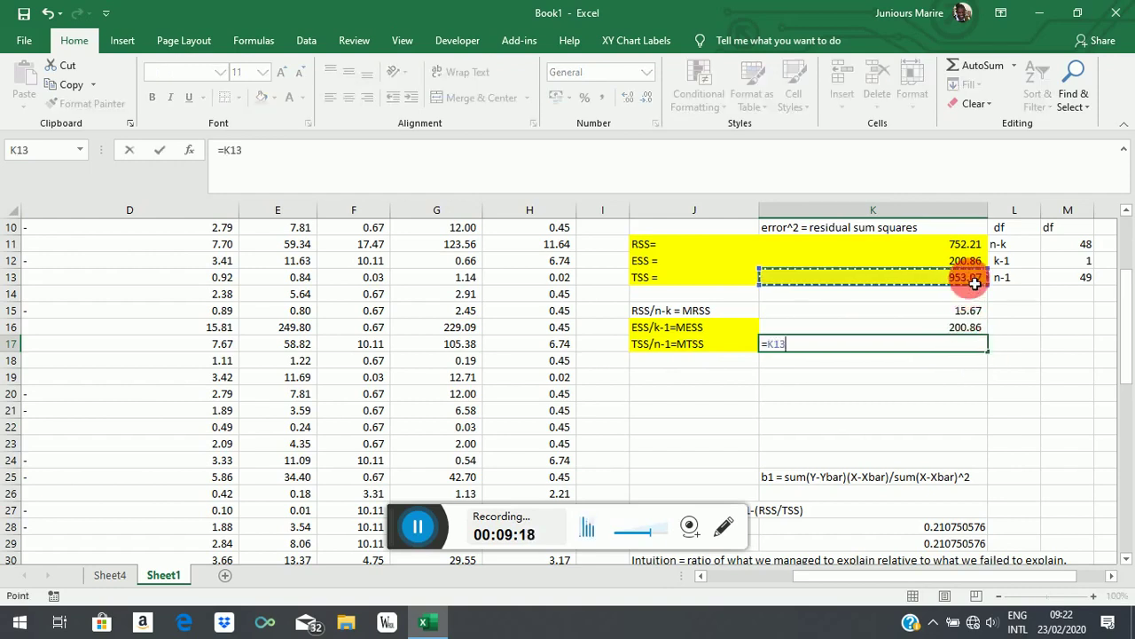
{"action": "type", "text": "/"}
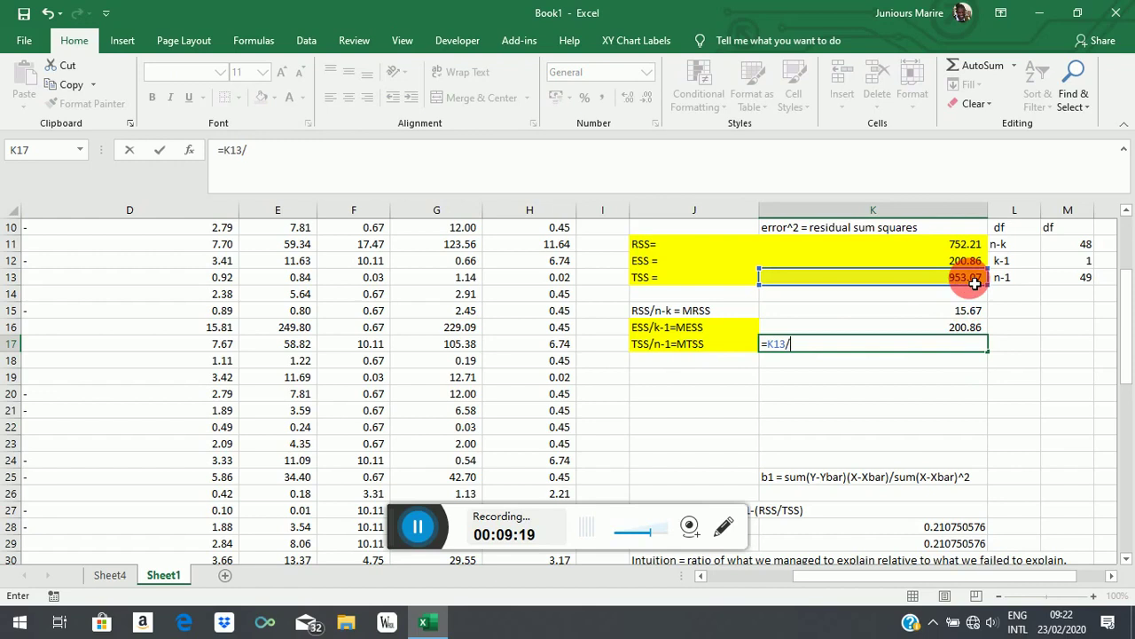
{"action": "left_click", "coordinate": [1084, 278]}
{"action": "key", "text": "Return"}
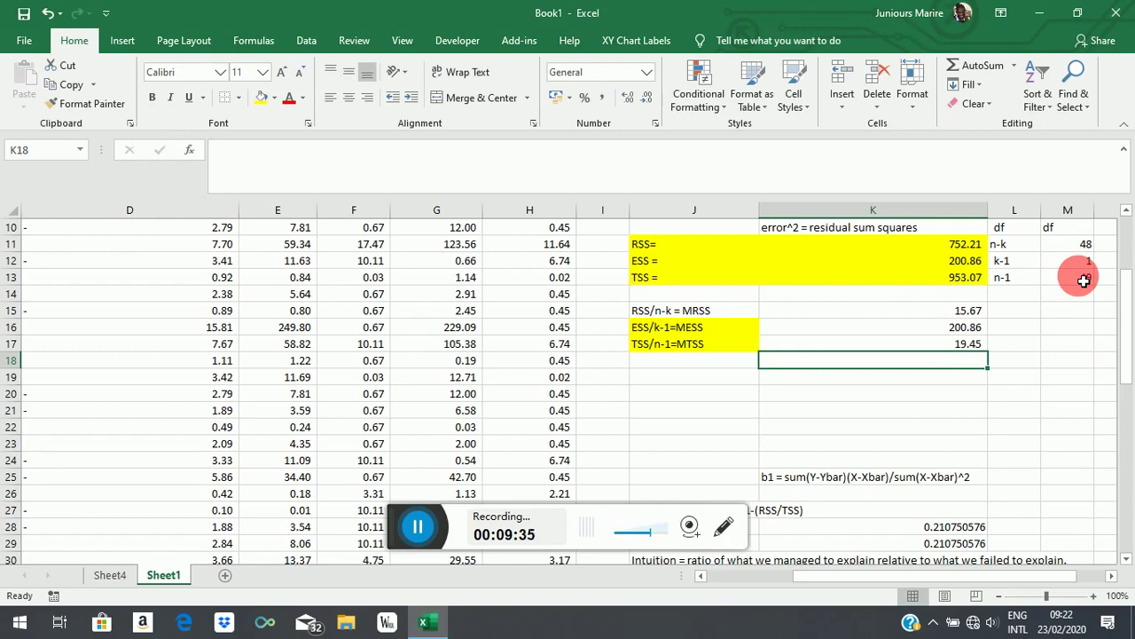
- Remove the trial MTSS row, emptying both the K17 value and the J17 label
{"action": "left_click", "coordinate": [418, 527]}
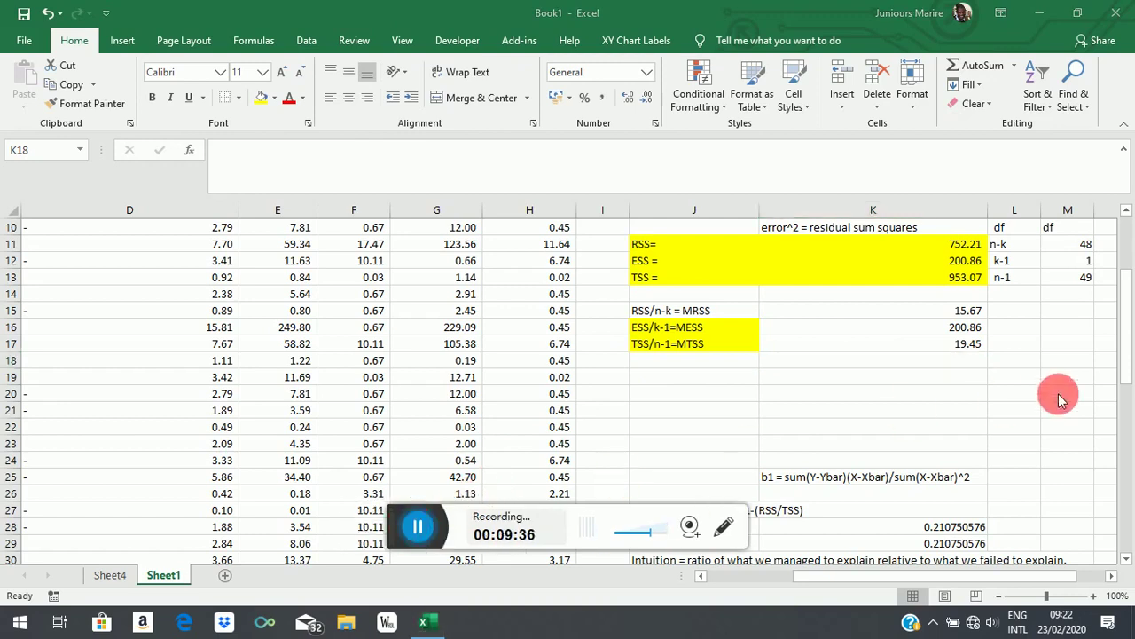
{"action": "left_click", "coordinate": [971, 362]}
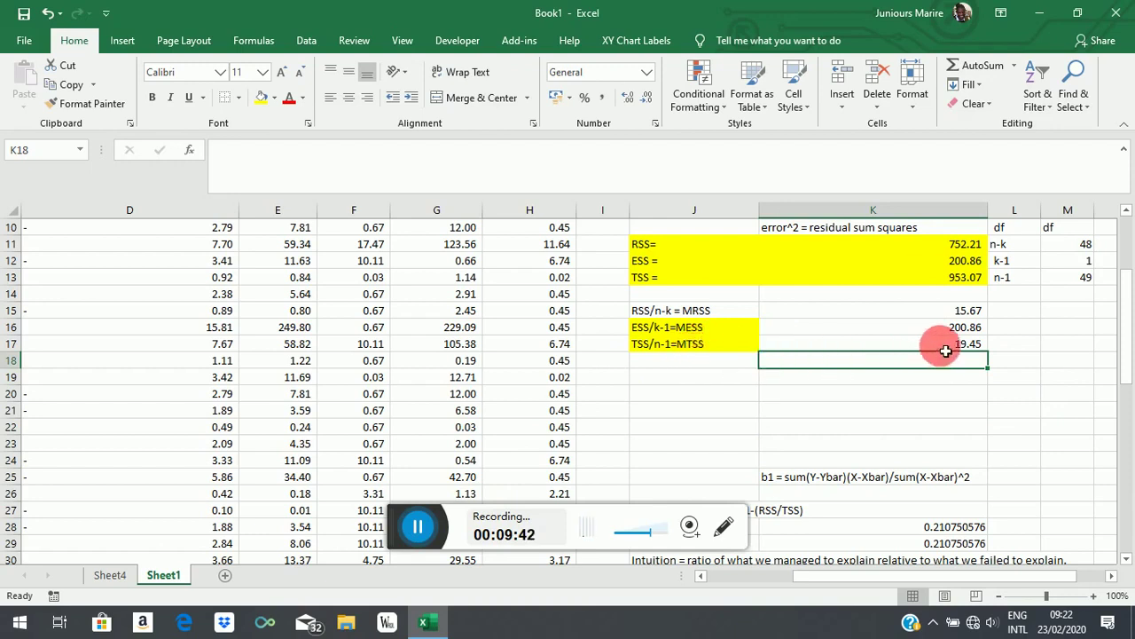
{"action": "left_click", "coordinate": [946, 349]}
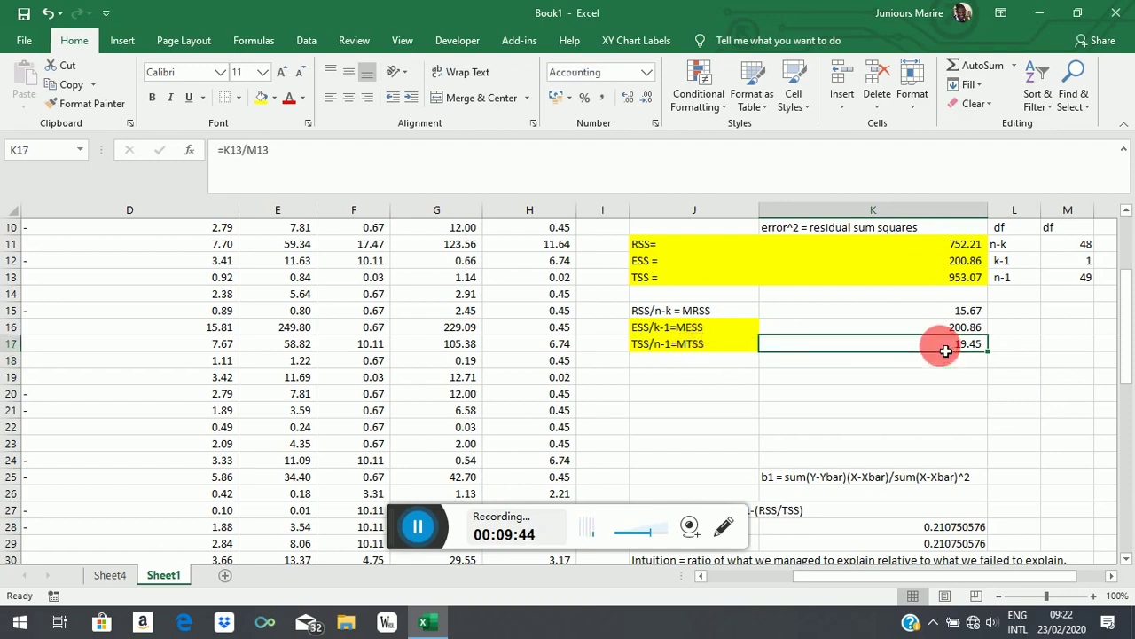
{"action": "key", "text": "Delete"}
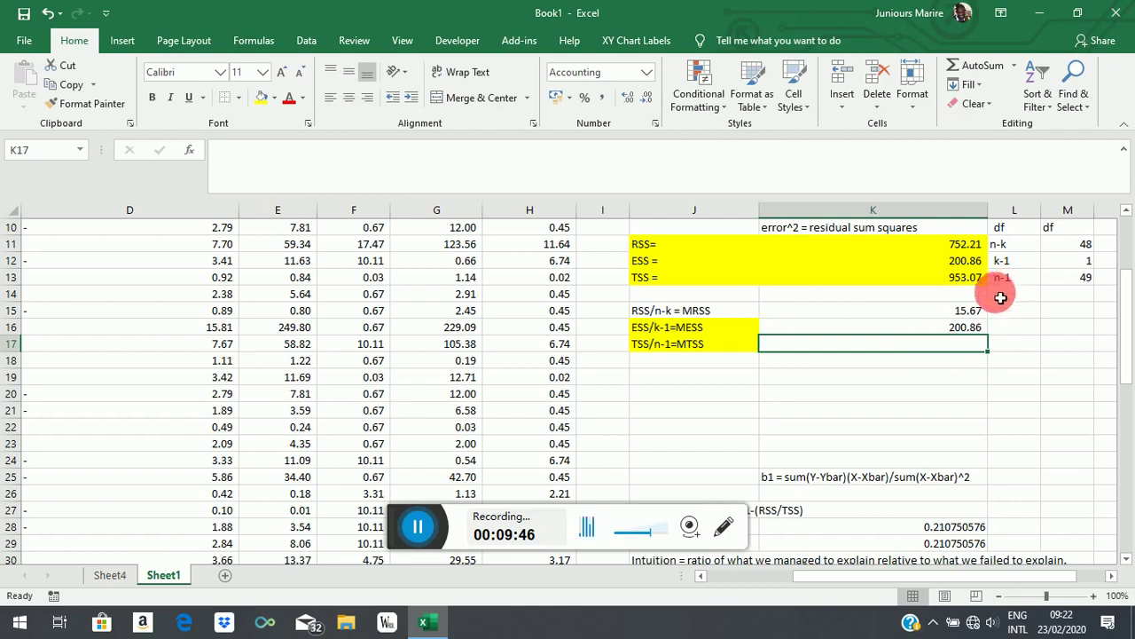
{"action": "left_click", "coordinate": [701, 346]}
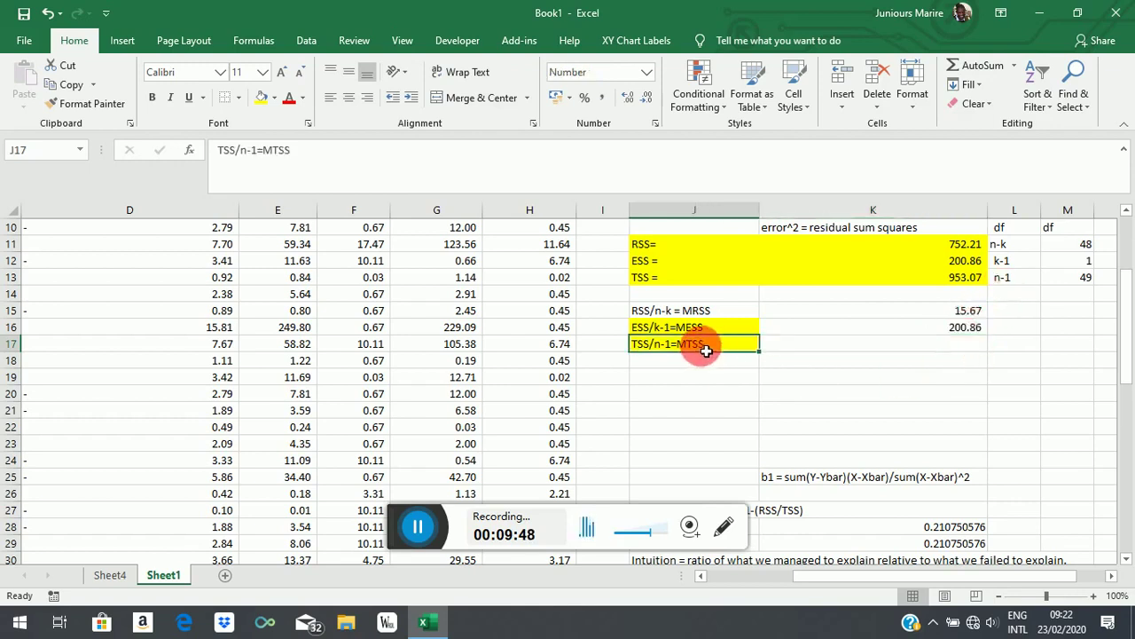
{"action": "left_click", "coordinate": [292, 150]}
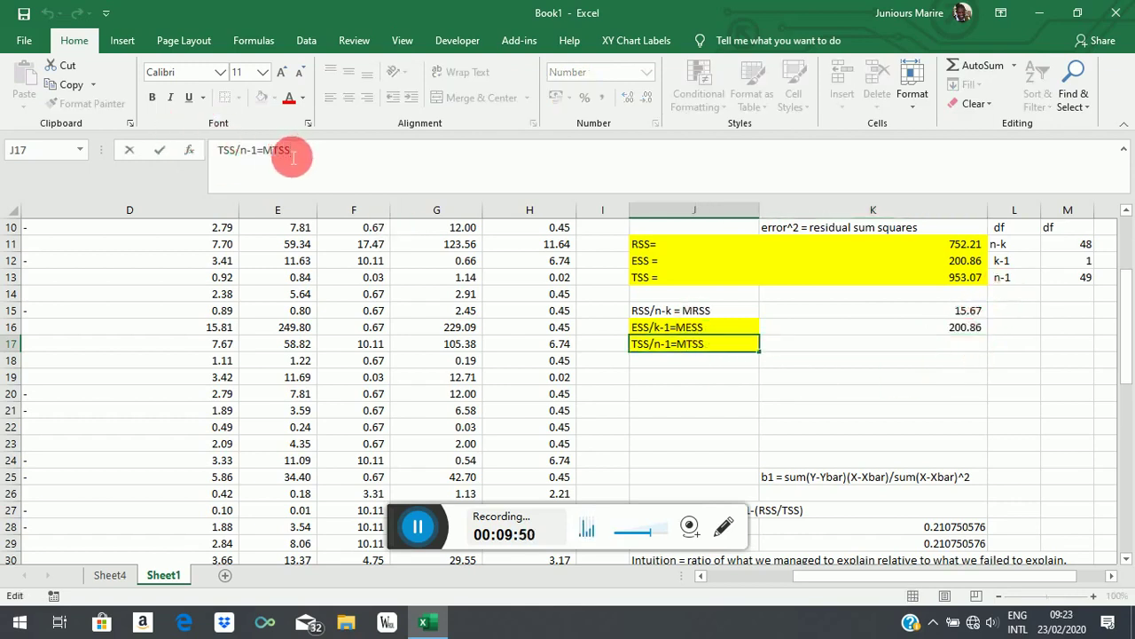
{"action": "key", "text": "BackSpace"}
{"action": "key", "text": "BackSpace"}
{"action": "key", "text": "BackSpace"}
{"action": "key", "text": "BackSpace"}
{"action": "key", "text": "BackSpace"}
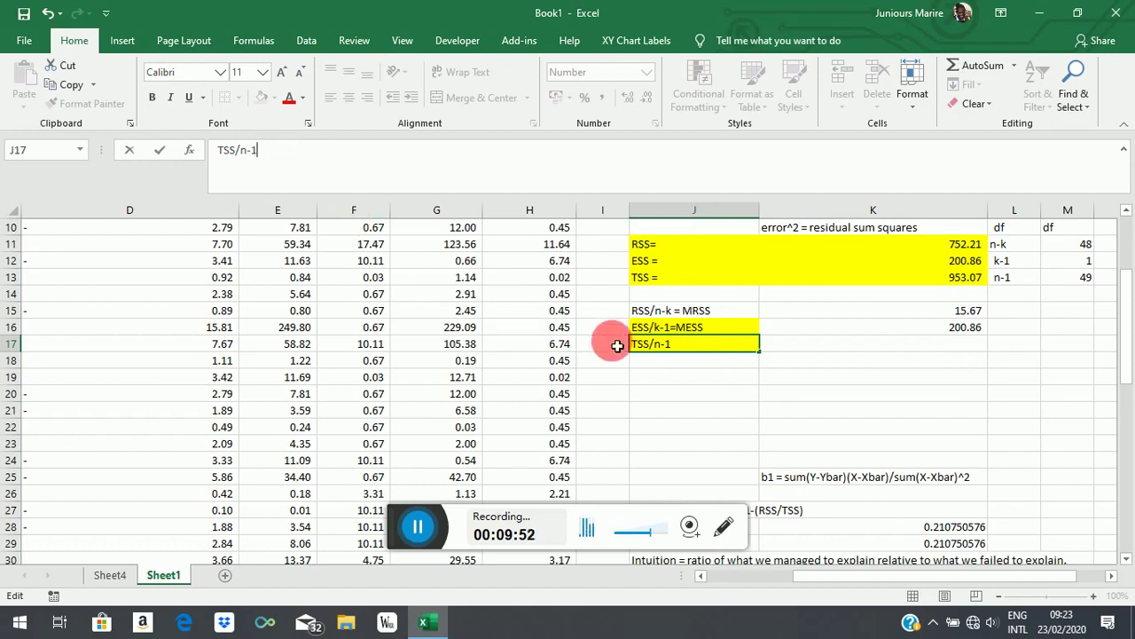
{"action": "key", "text": "BackSpace"}
{"action": "key", "text": "BackSpace"}
{"action": "key", "text": "BackSpace"}
{"action": "key", "text": "BackSpace"}
{"action": "key", "text": "BackSpace"}
{"action": "key", "text": "BackSpace"}
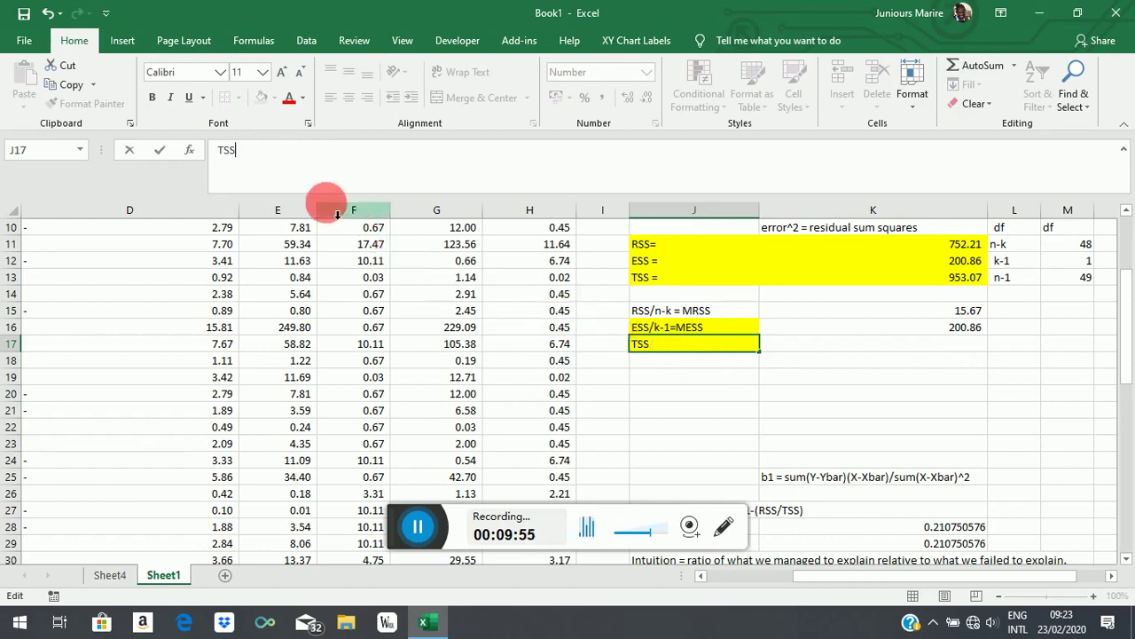
{"action": "key", "text": "Return"}
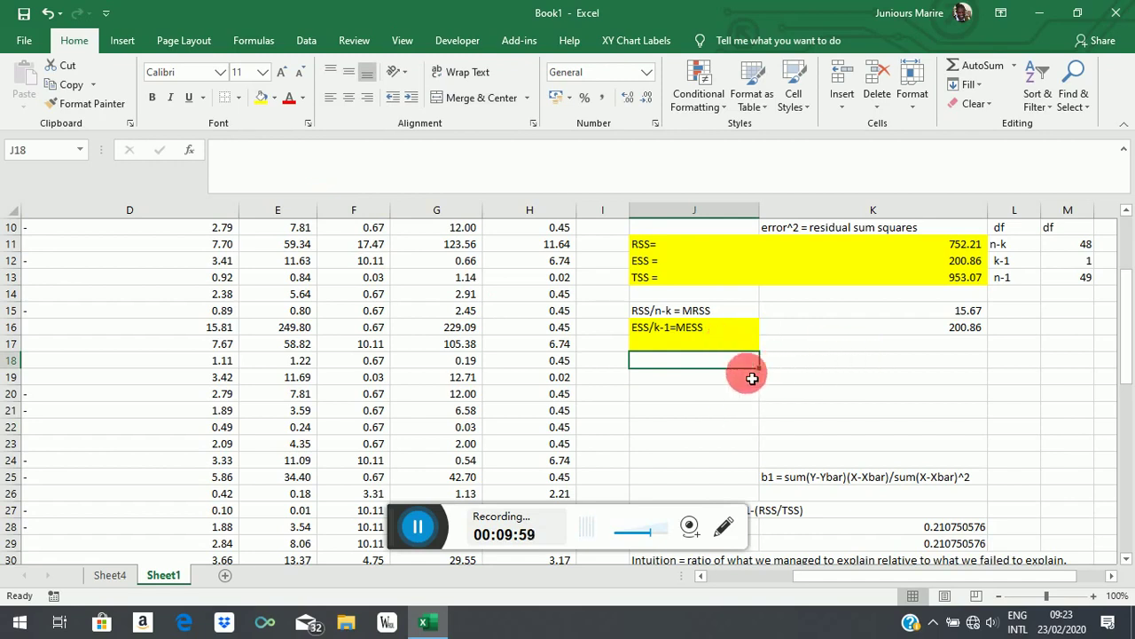
- Label J18 'F = MESS/MRSS' and enter =K16/K15 in K18, giving 12.81727592
{"action": "type", "text": "F"}
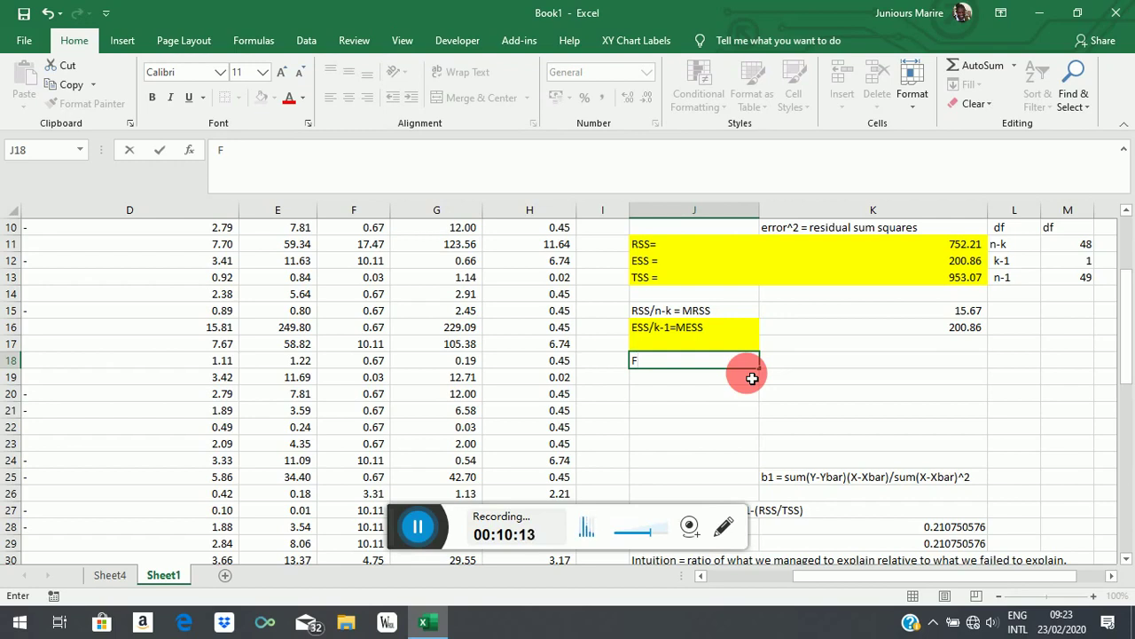
{"action": "type", "text": "="}
{"action": "type", "text": "ESS"}
{"action": "key", "text": "BackSpace"}
{"action": "key", "text": "BackSpace"}
{"action": "key", "text": "BackSpace"}
{"action": "type", "text": "MESS/"}
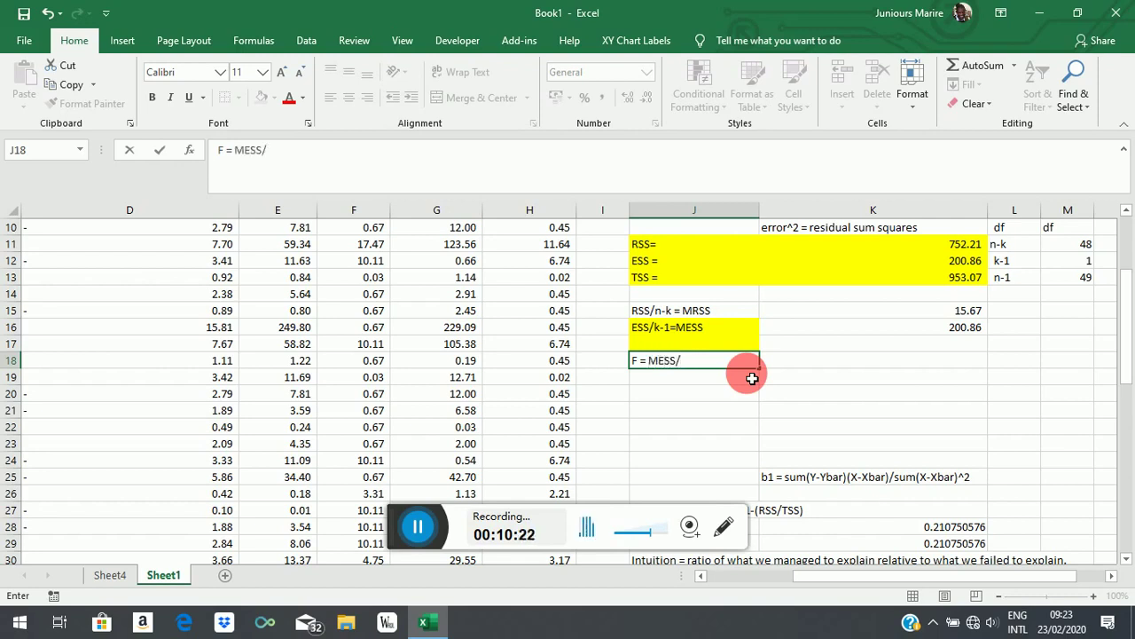
{"action": "type", "text": "MRSS"}
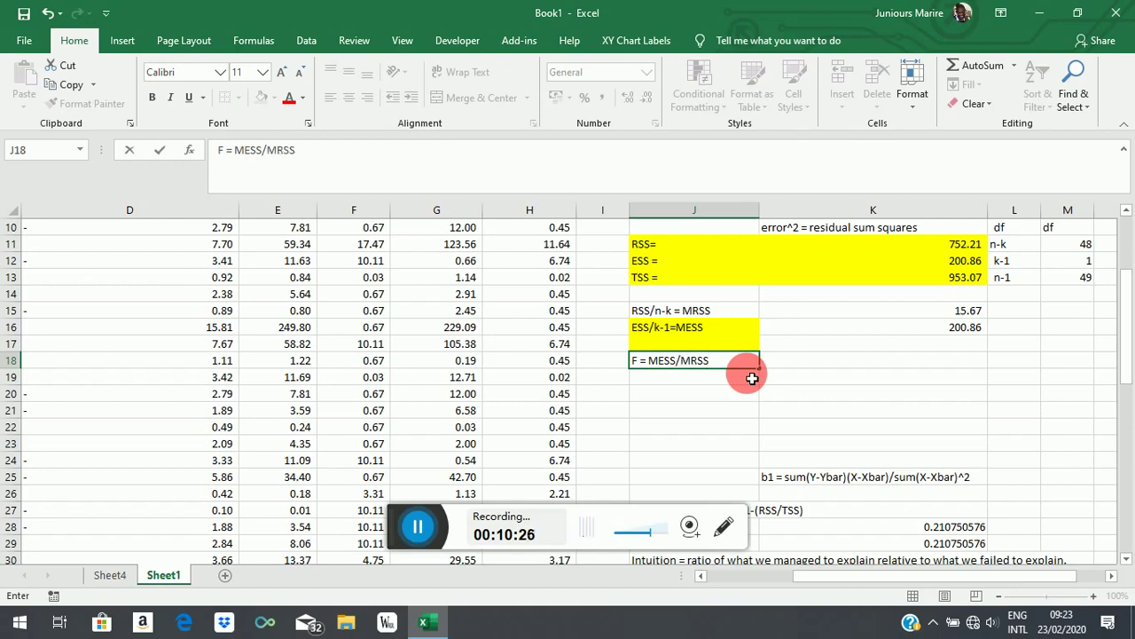
{"action": "left_click", "coordinate": [808, 361]}
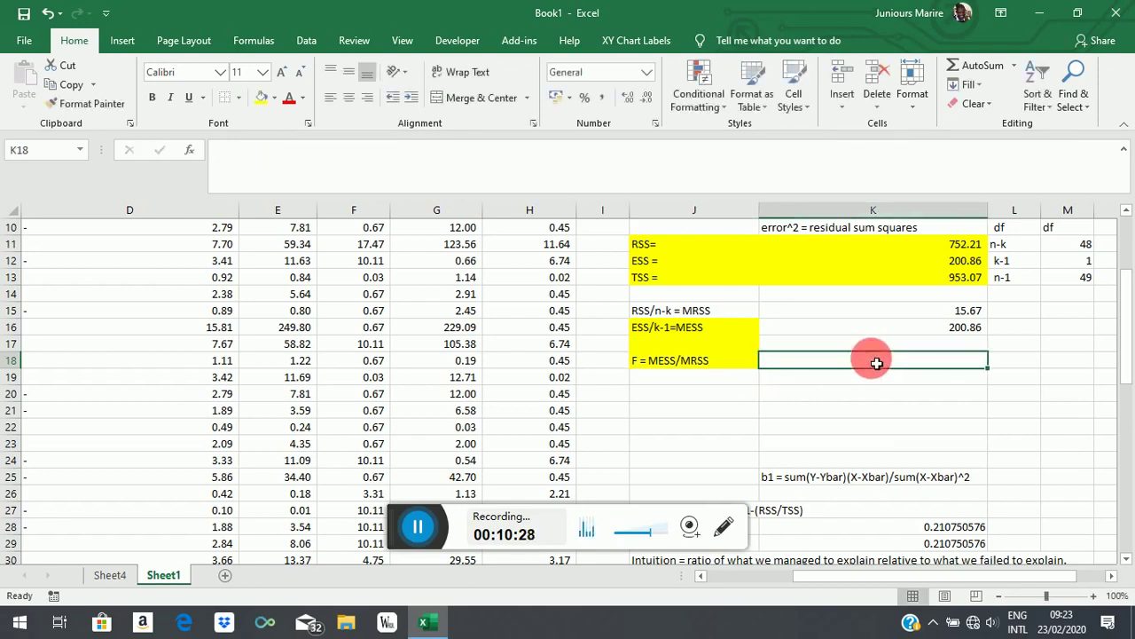
{"action": "type", "text": "="}
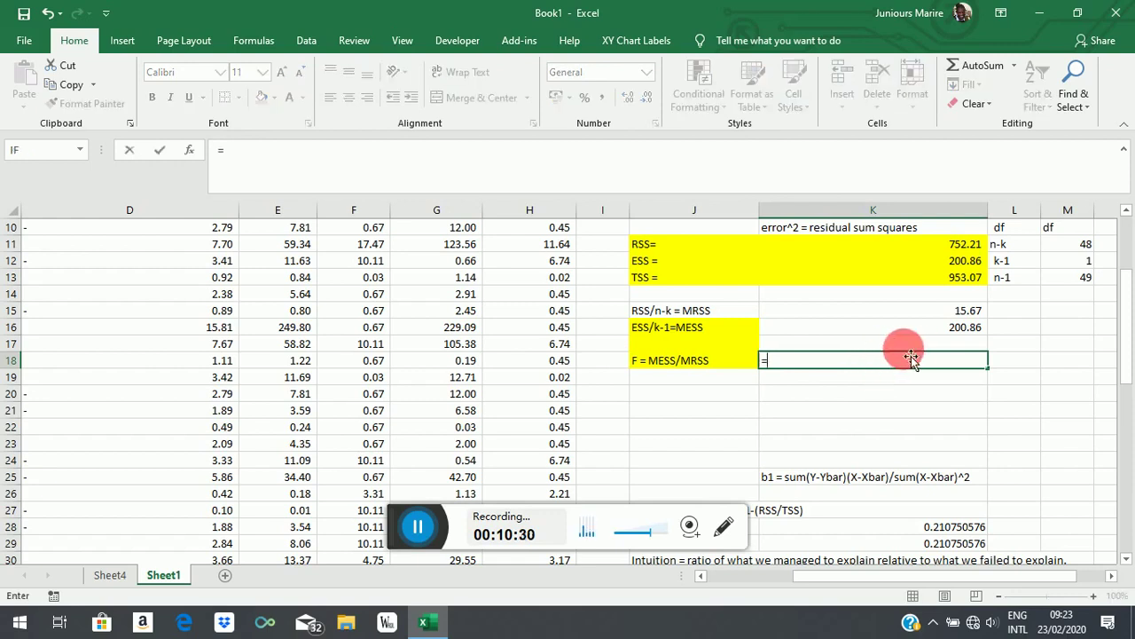
{"action": "left_click", "coordinate": [967, 328]}
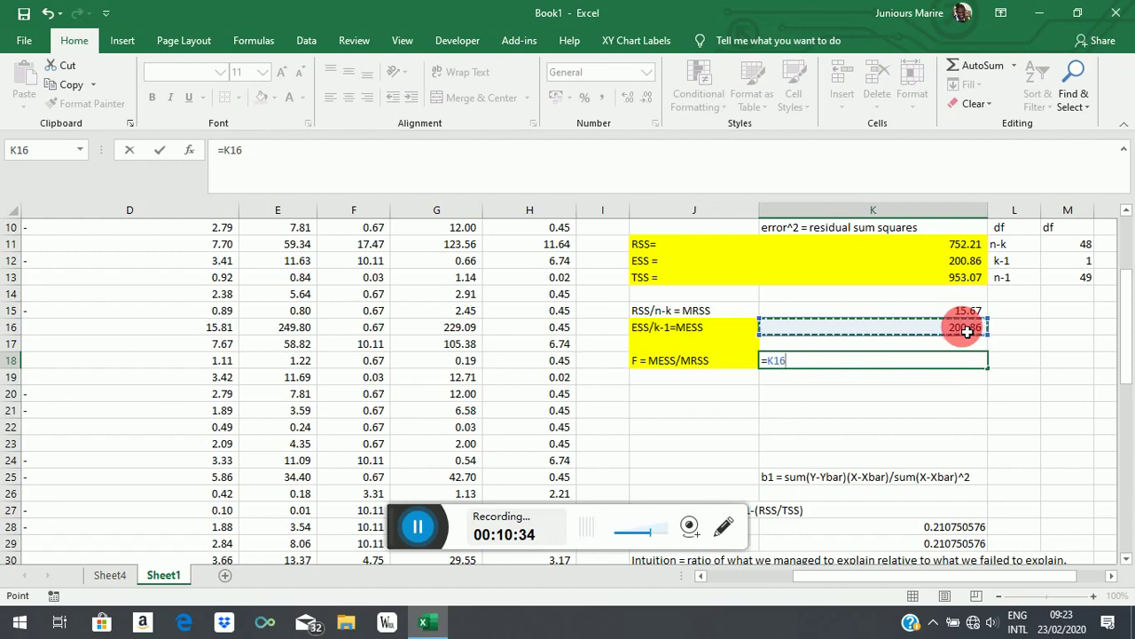
{"action": "type", "text": "/"}
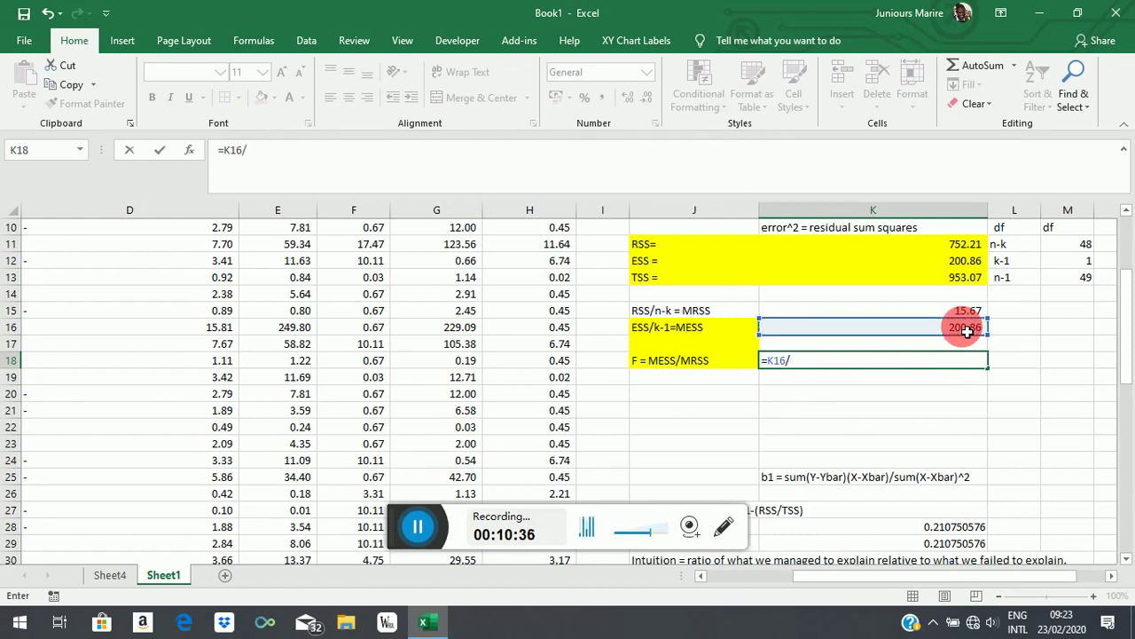
{"action": "left_click", "coordinate": [965, 311]}
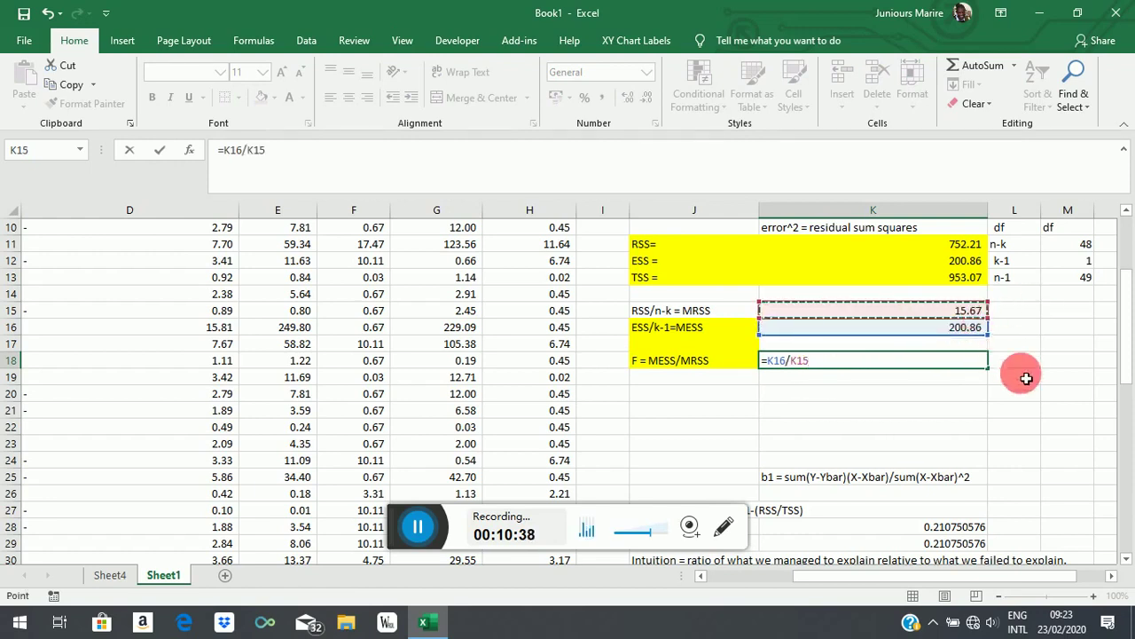
{"action": "key", "text": "Return"}
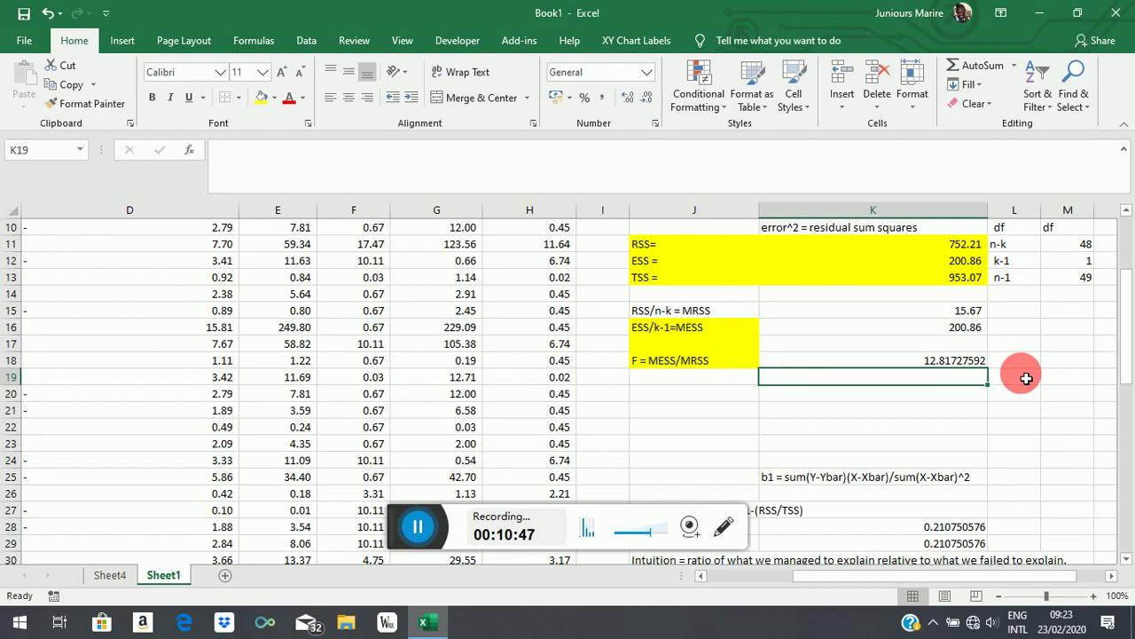
- Highlight Sheet4's ANOVA F value in E12 in yellow
{"action": "left_click", "coordinate": [110, 574]}
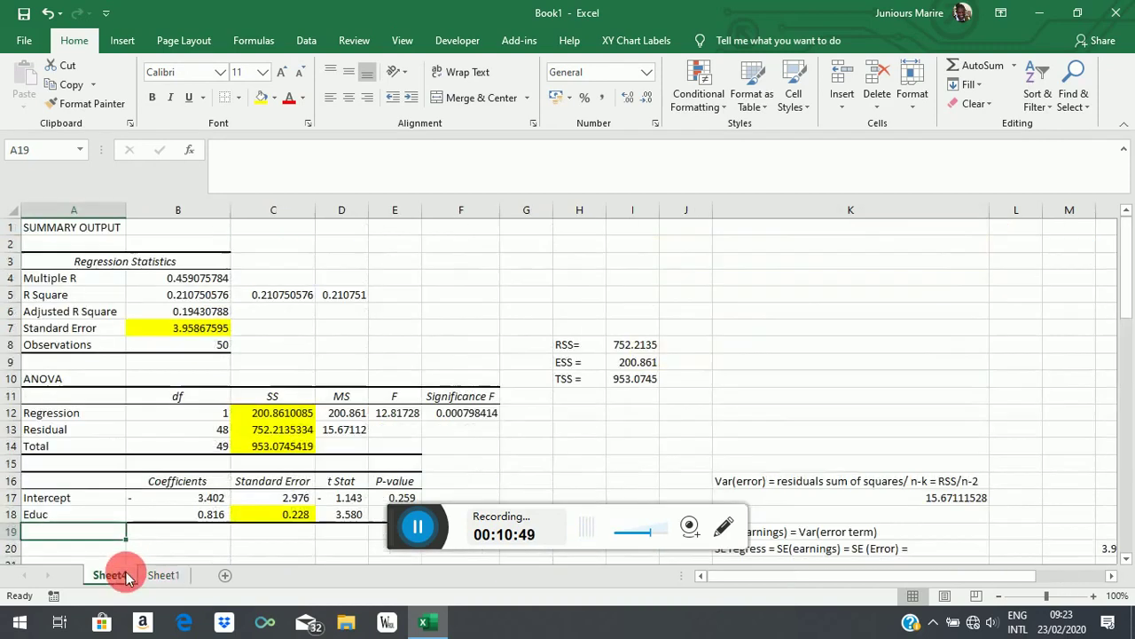
{"action": "left_click", "coordinate": [400, 423]}
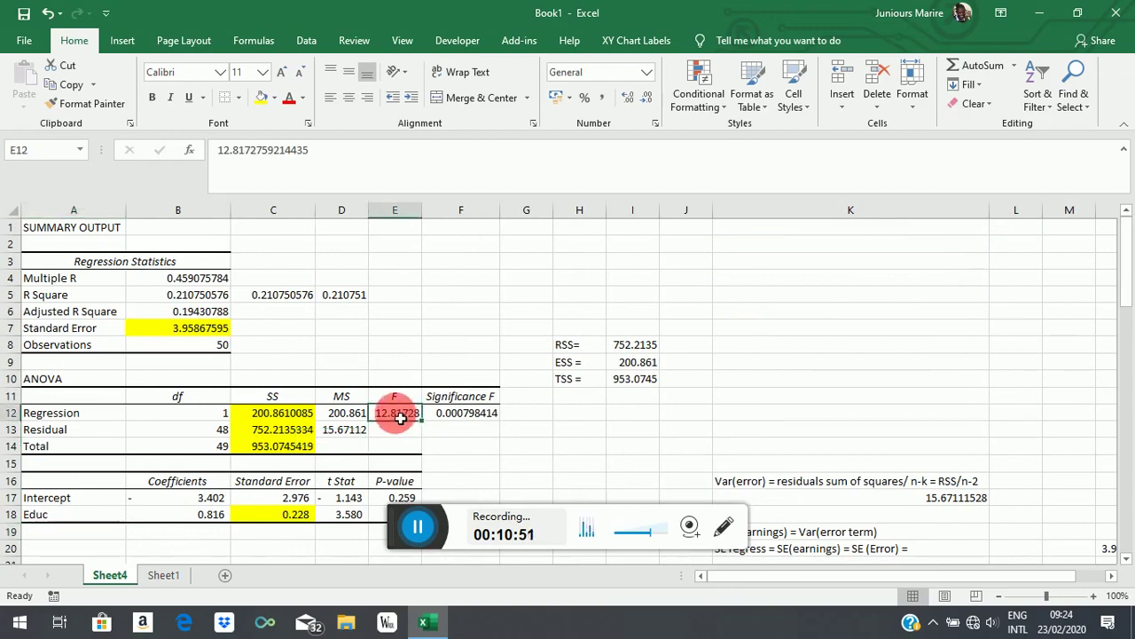
{"action": "left_click", "coordinate": [262, 97]}
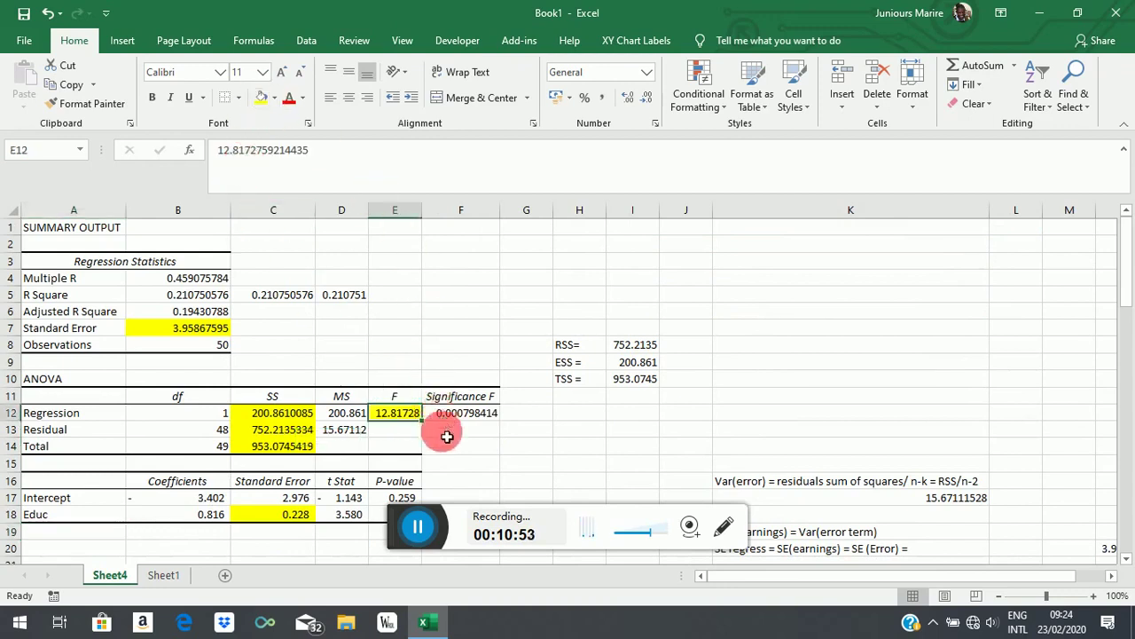
- Back on Sheet1, reduce the decimals shown for the F value in K18
{"action": "left_click", "coordinate": [163, 575]}
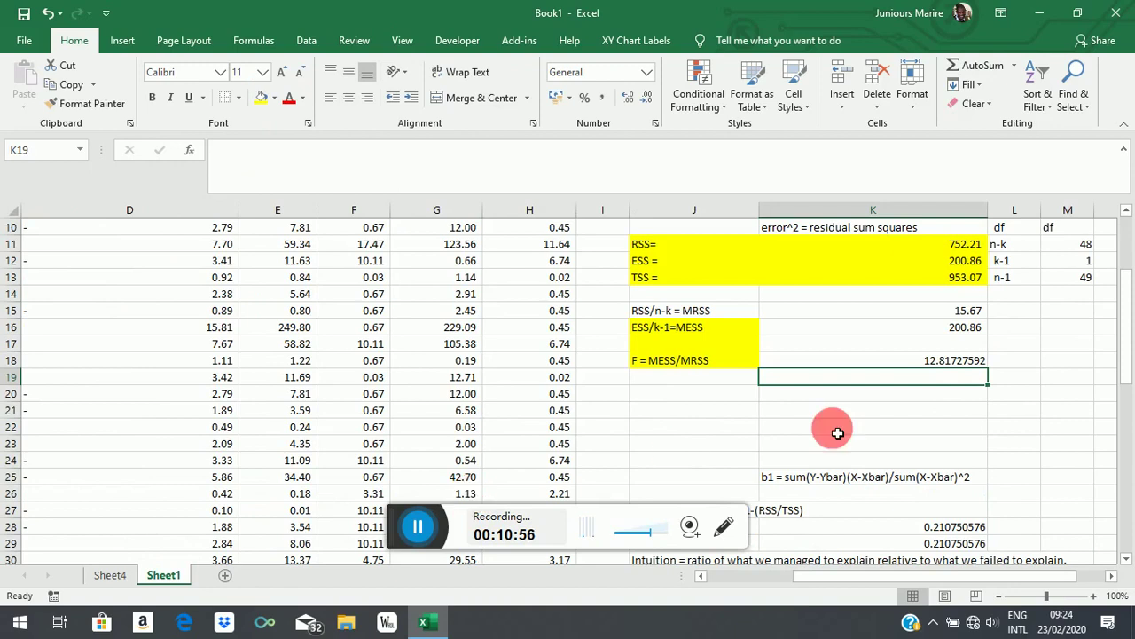
{"action": "left_click", "coordinate": [955, 361]}
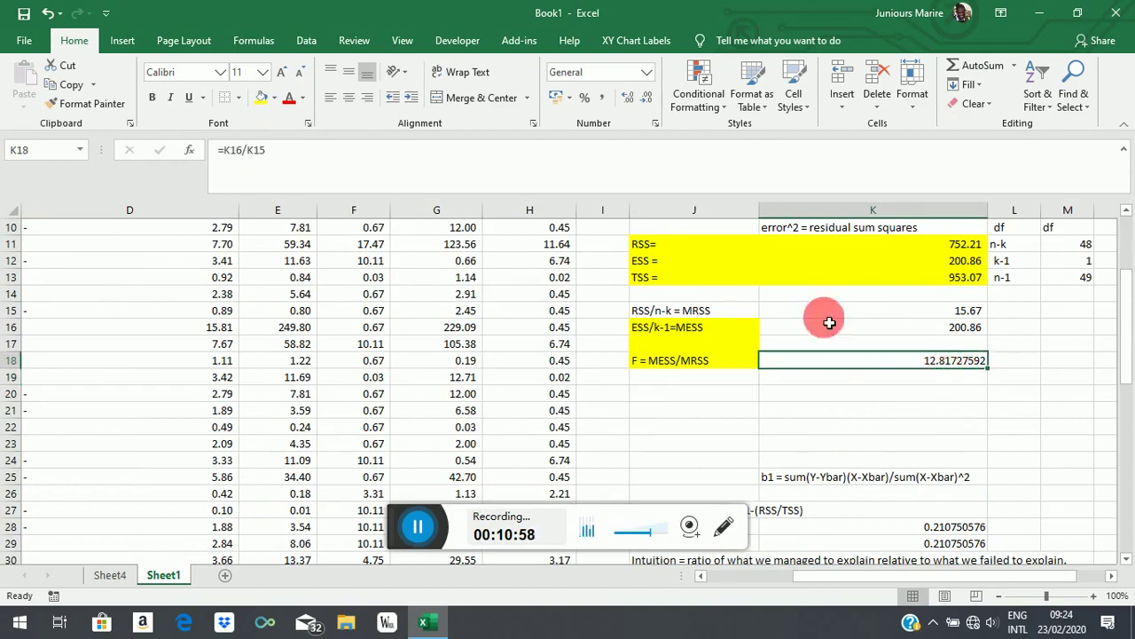
{"action": "left_click", "coordinate": [647, 98]}
- Adjust K18's decimal places so F displays as 12.81728, then select the J18 label
{"action": "left_click", "coordinate": [646, 98]}
{"action": "left_click", "coordinate": [647, 98]}
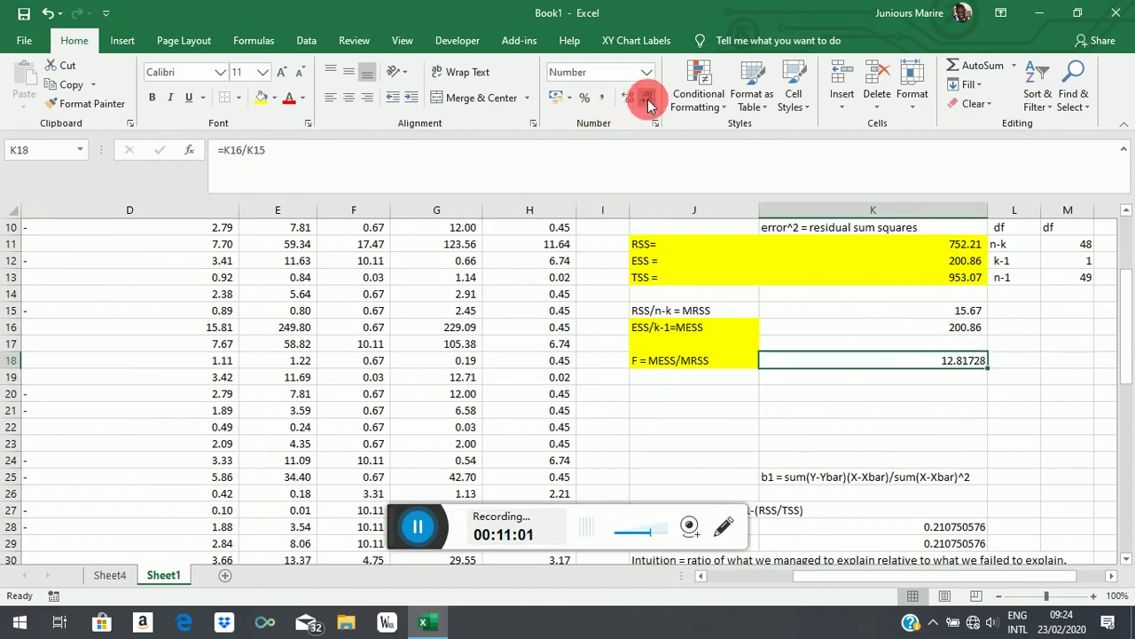
{"action": "left_click", "coordinate": [647, 97]}
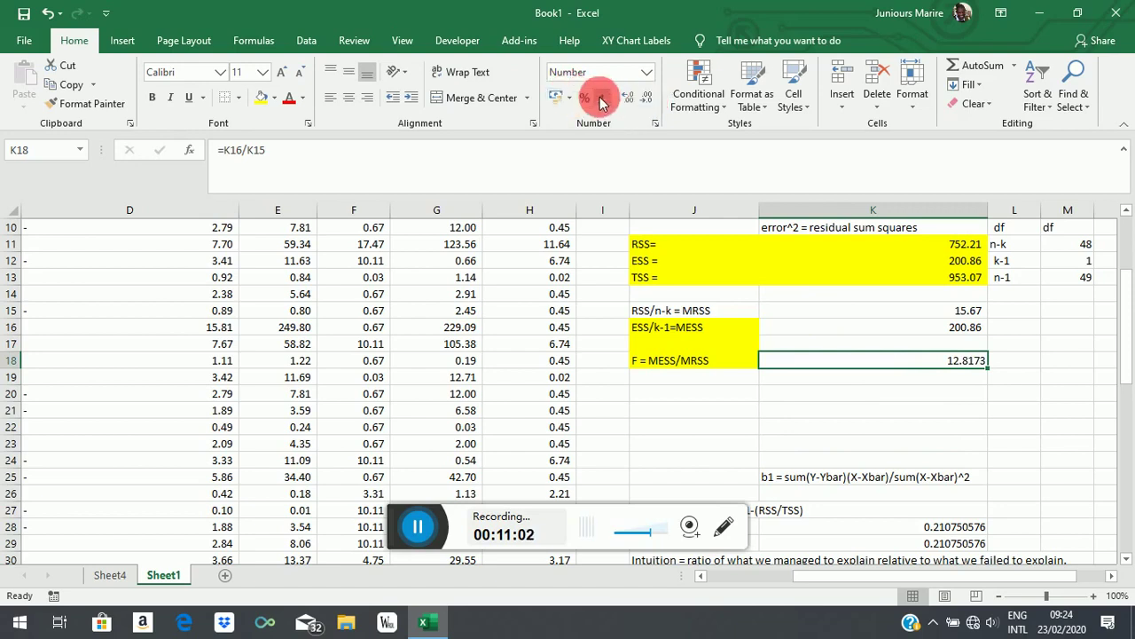
{"action": "left_click", "coordinate": [626, 98]}
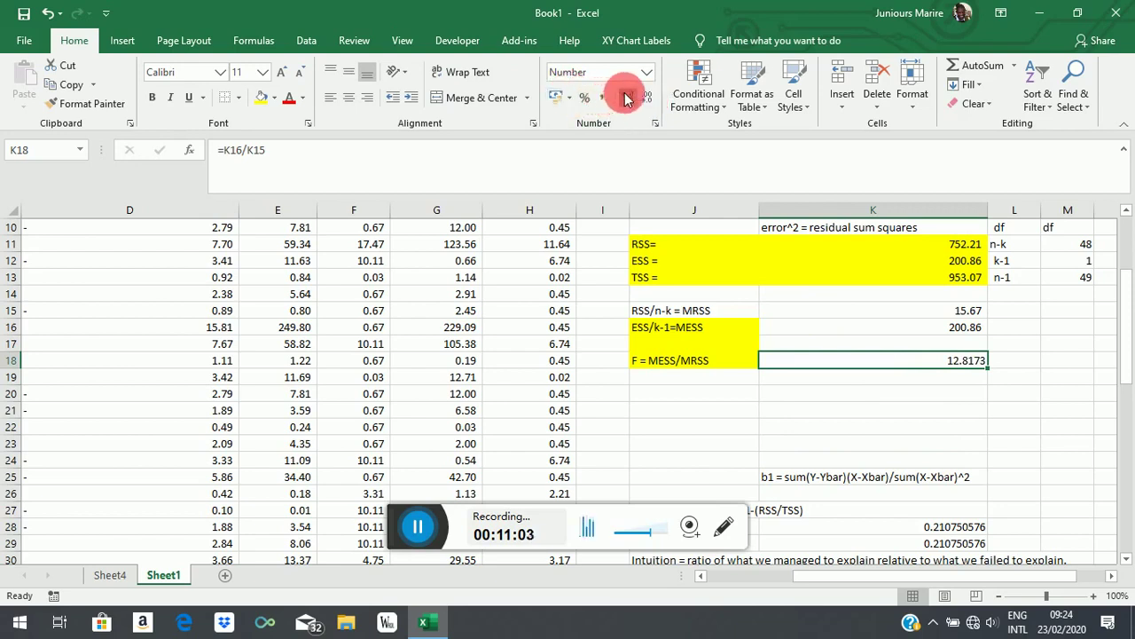
{"action": "left_click", "coordinate": [681, 380]}
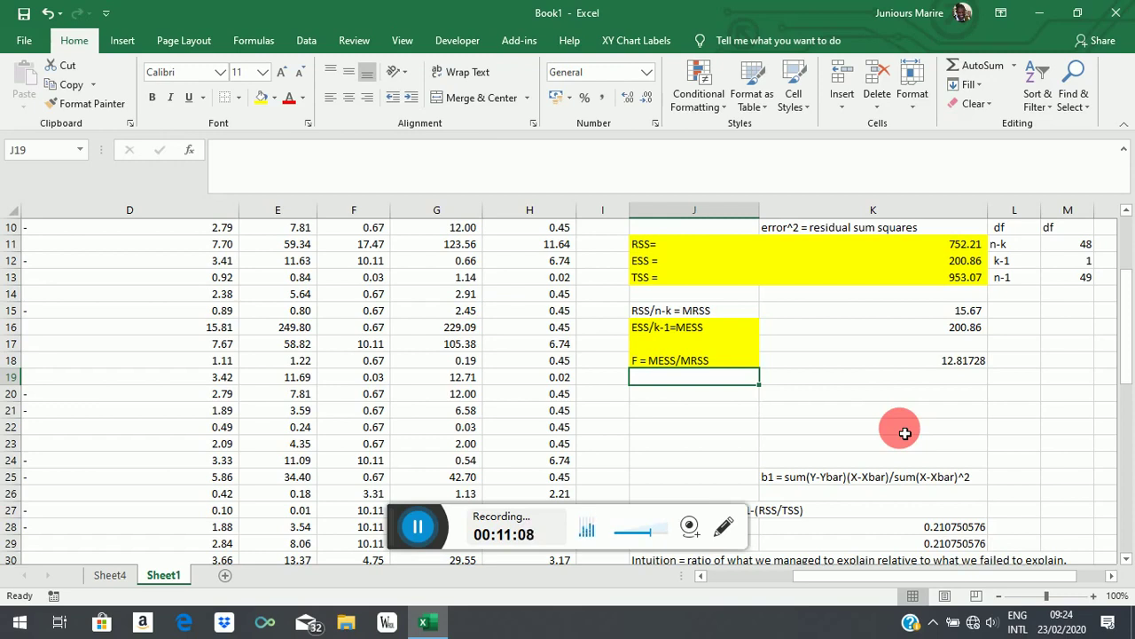
{"action": "left_click", "coordinate": [714, 362]}
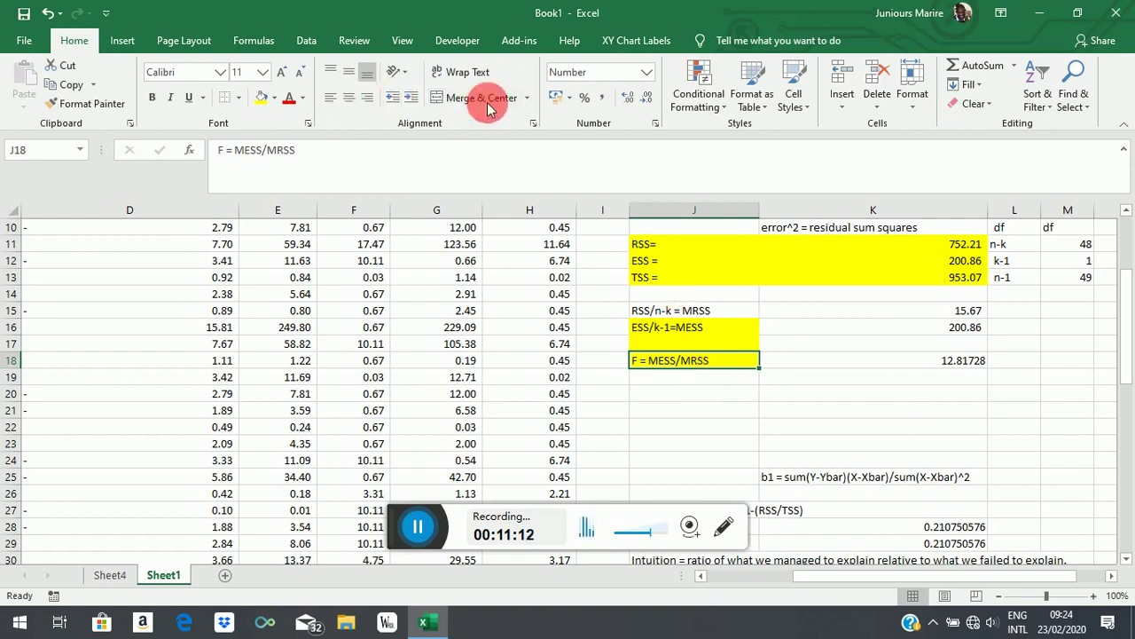
- Extend J18's label to 'F = MESS/MRSS = [ESS/(k-1)]/[RSS/(n-k)]' and auto-fit column J
{"action": "double_click", "coordinate": [723, 362]}
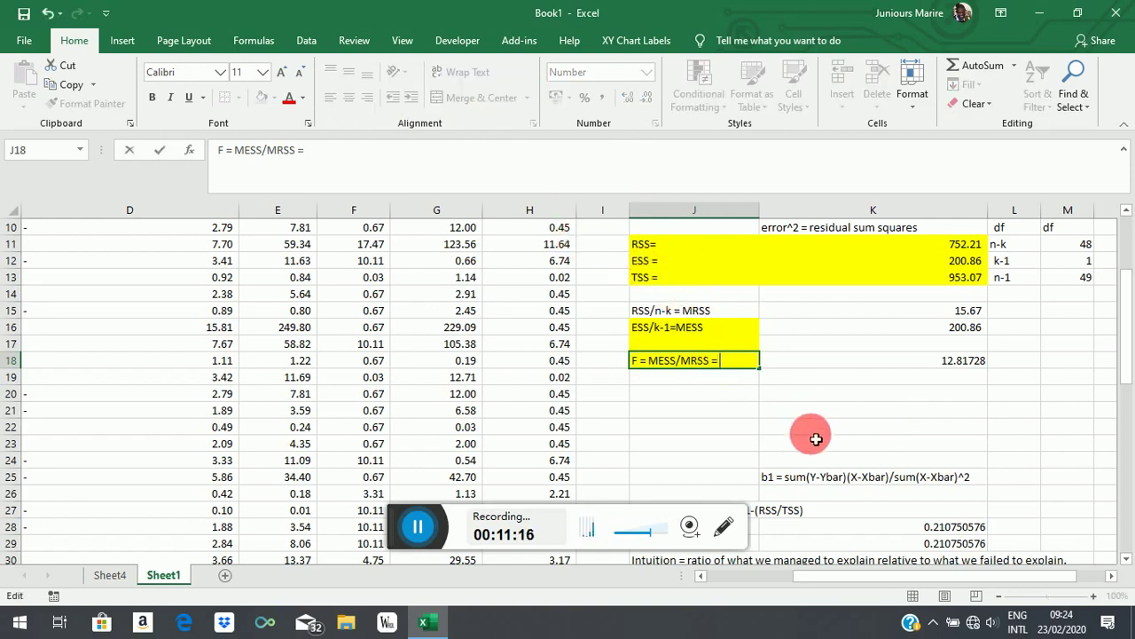
{"action": "type", "text": "= "}
{"action": "type", "text": "ESS"}
{"action": "key", "text": "BackSpace"}
{"action": "key", "text": "BackSpace"}
{"action": "key", "text": "BackSpace"}
{"action": "type", "text": "["}
{"action": "type", "text": "ESS"}
{"action": "type", "text": "/k"}
{"action": "key", "text": "BackSpace"}
{"action": "type", "text": "("}
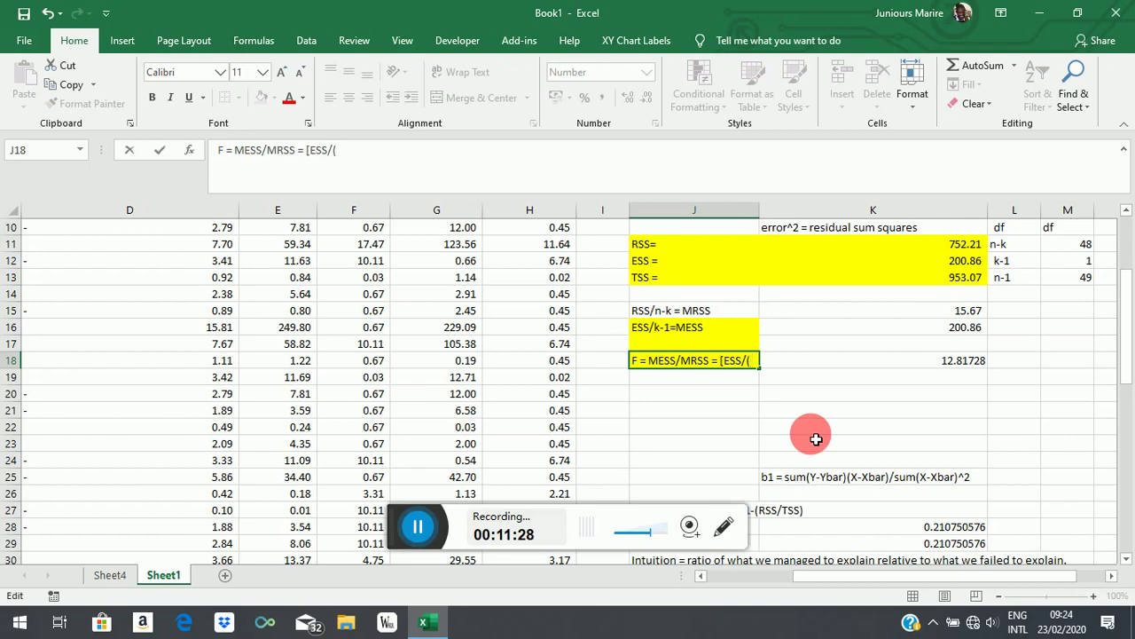
{"action": "type", "text": "k-1)"}
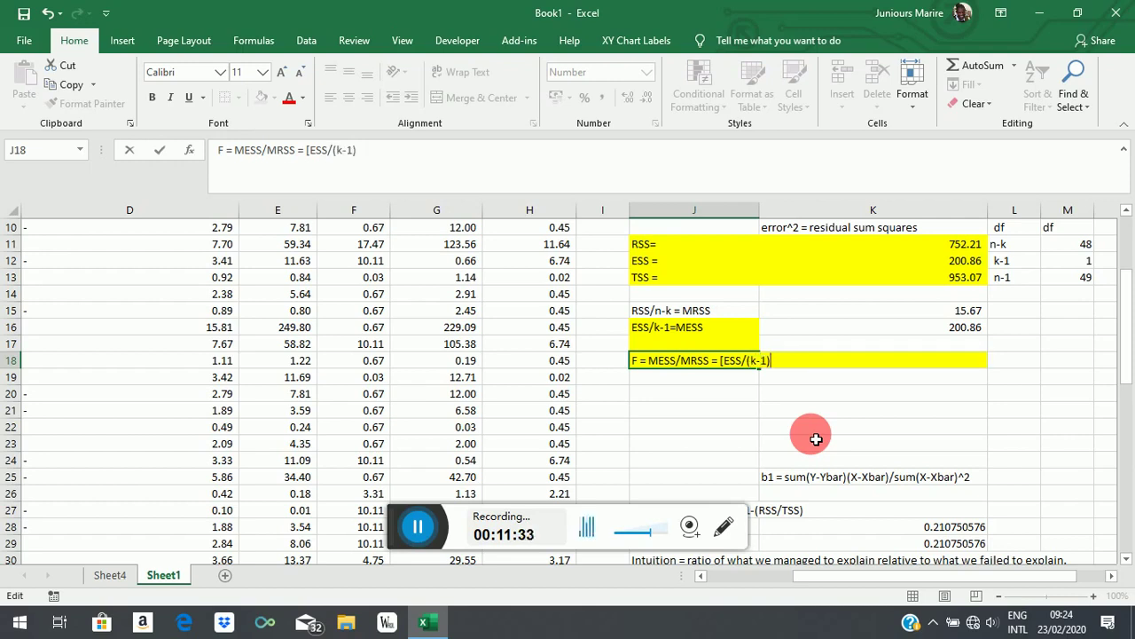
{"action": "type", "text": "]/[RSS/"}
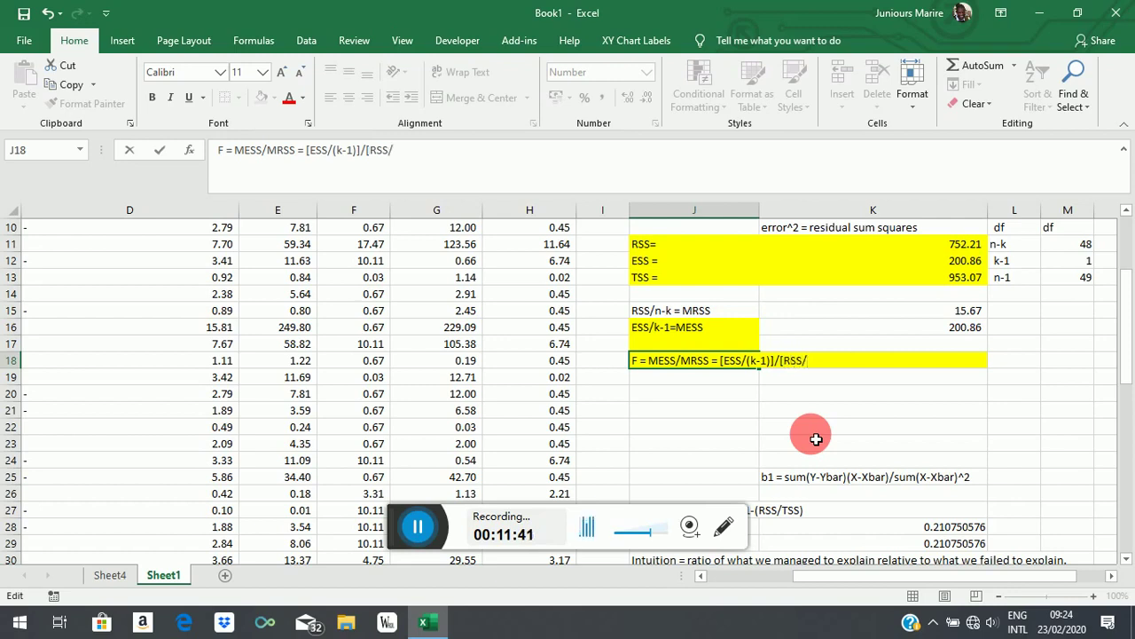
{"action": "type", "text": "(n-k)]"}
{"action": "left_click", "coordinate": [739, 409]}
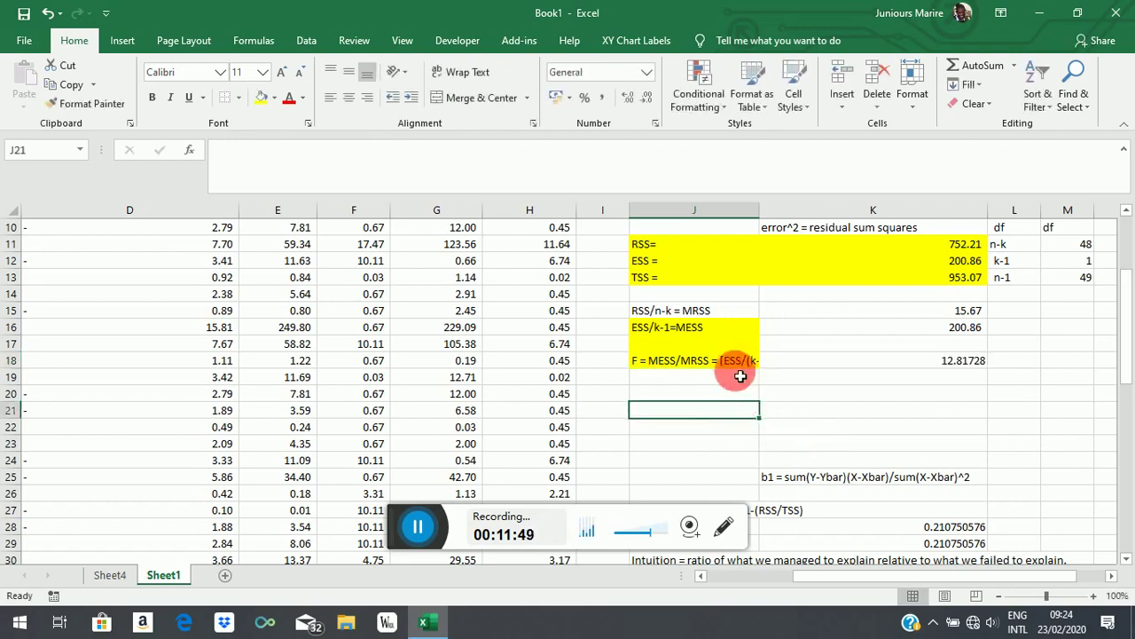
{"action": "double_click", "coordinate": [760, 210]}
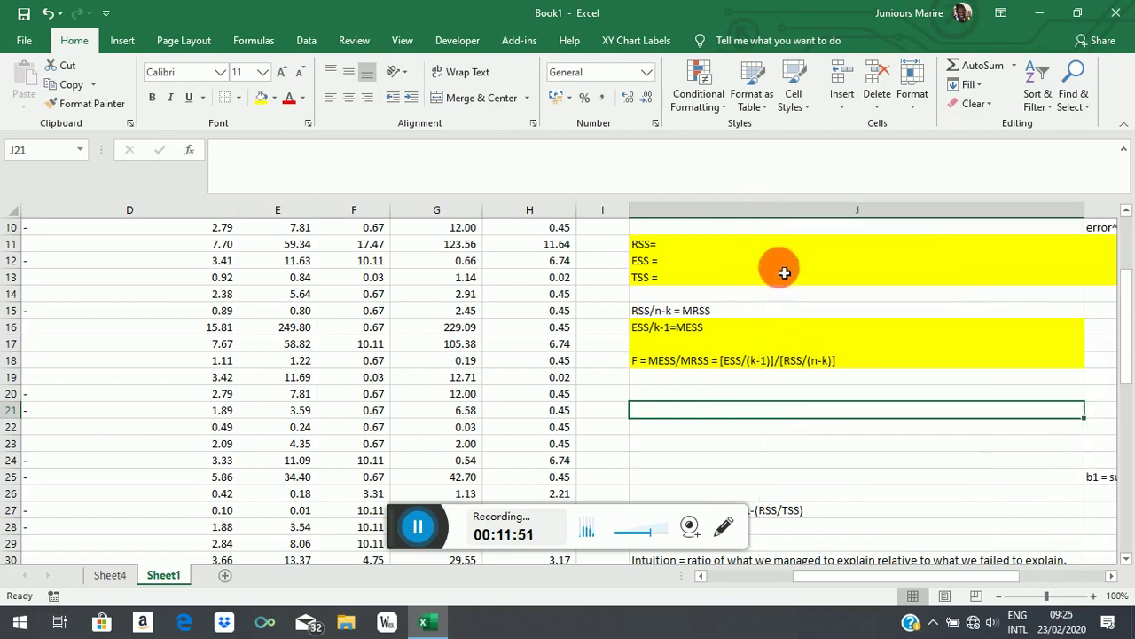
- Narrow column J to just fit the F label, then select the empty J19
{"action": "left_click_drag", "start_coordinate": [1084, 210], "coordinate": [853, 229]}
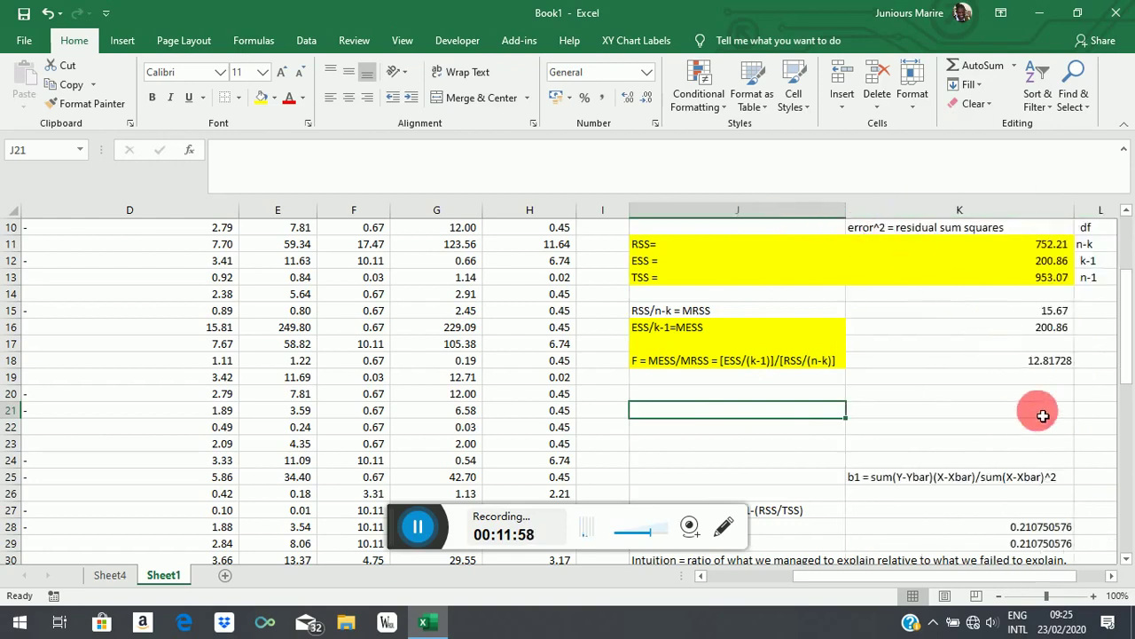
{"action": "left_click", "coordinate": [1011, 398]}
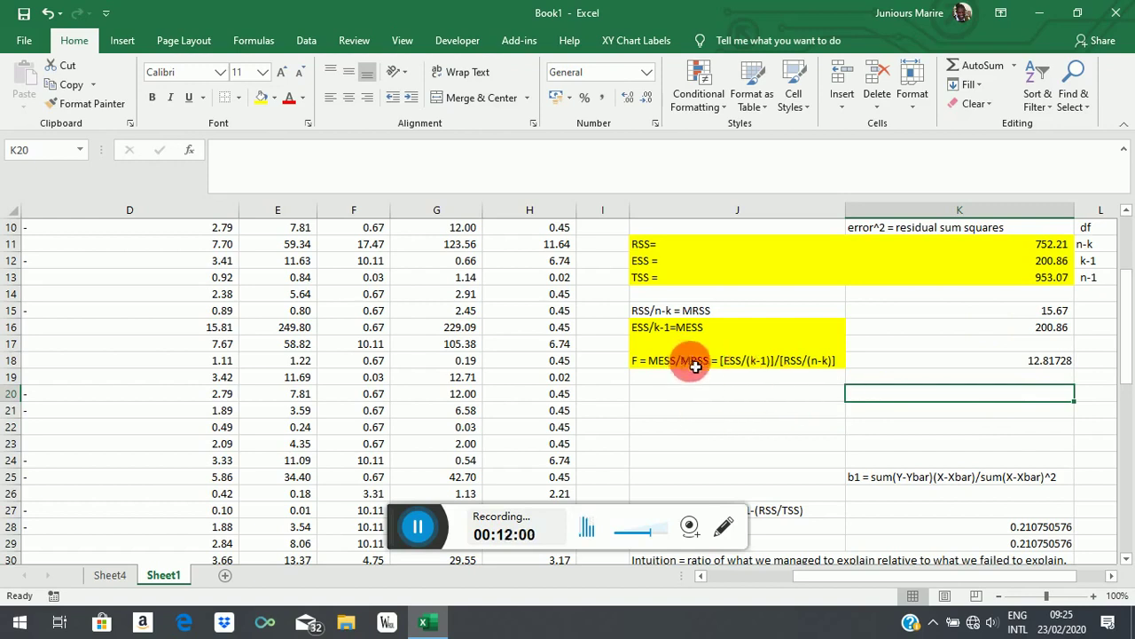
{"action": "left_click", "coordinate": [804, 364]}
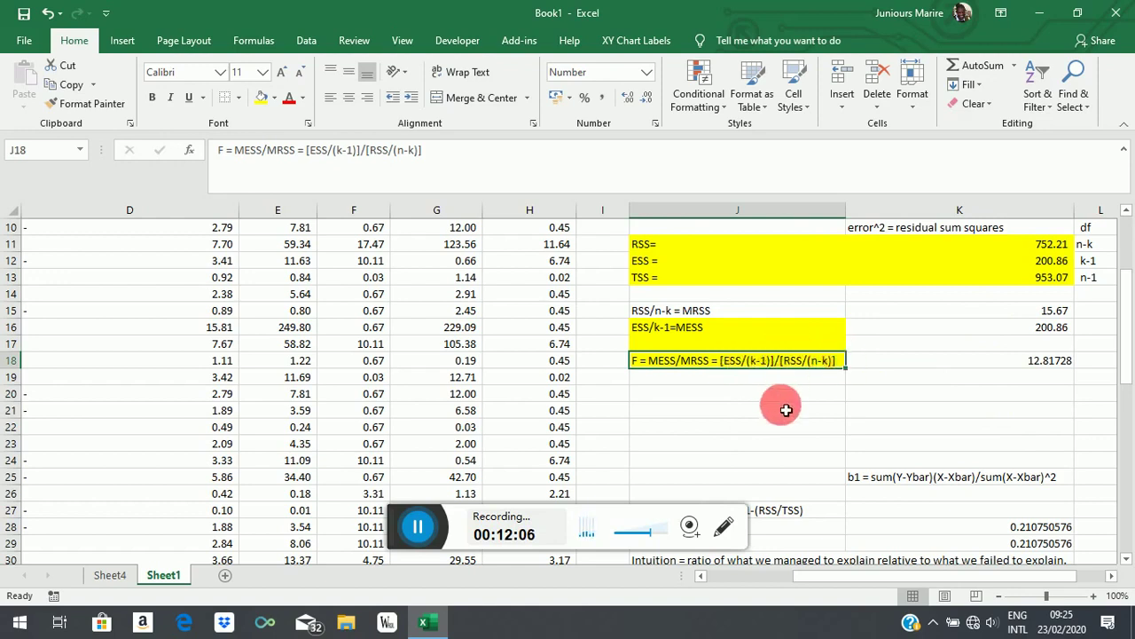
{"action": "left_click", "coordinate": [696, 381]}
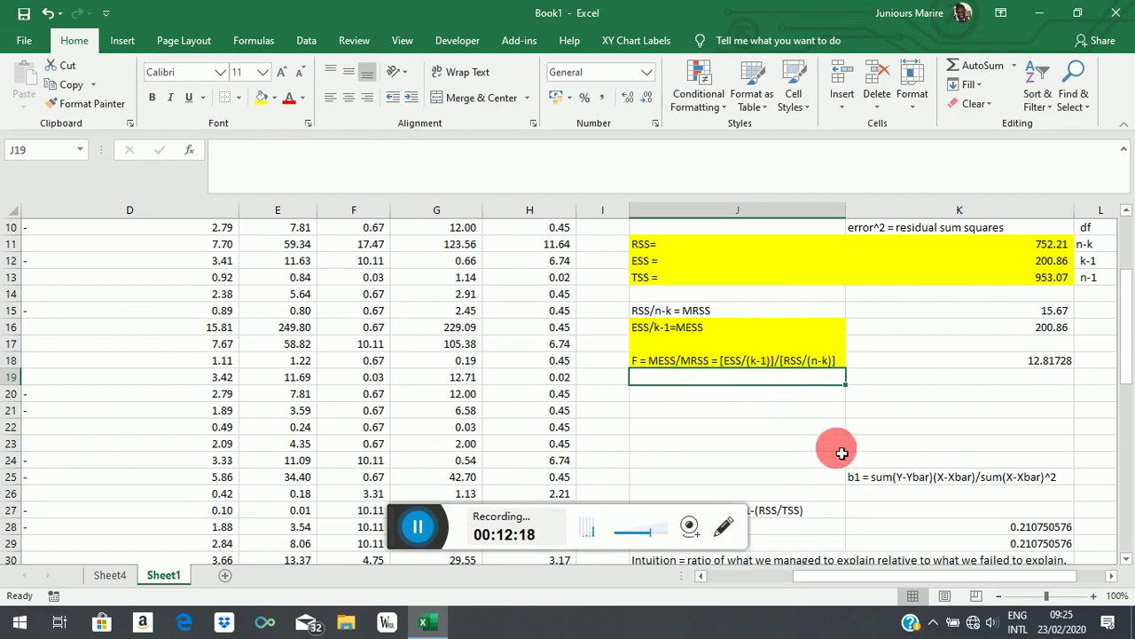
- Start J19 with 'F =' so AutoComplete repeats the J18 F label
{"action": "type", "text": "F"}
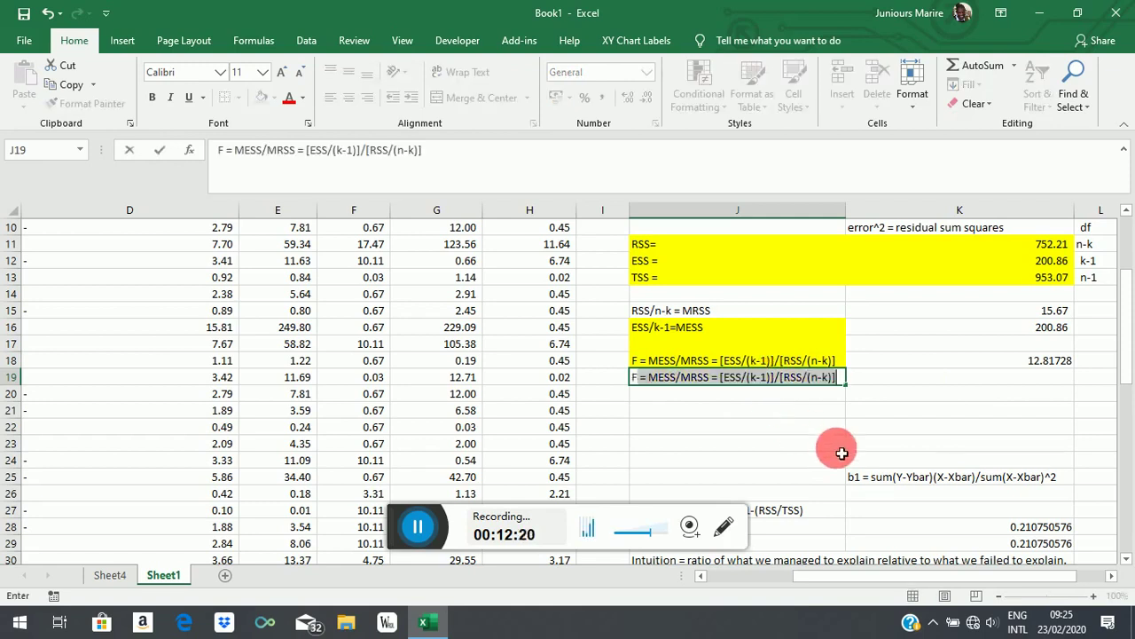
{"action": "type", "text": " ="}
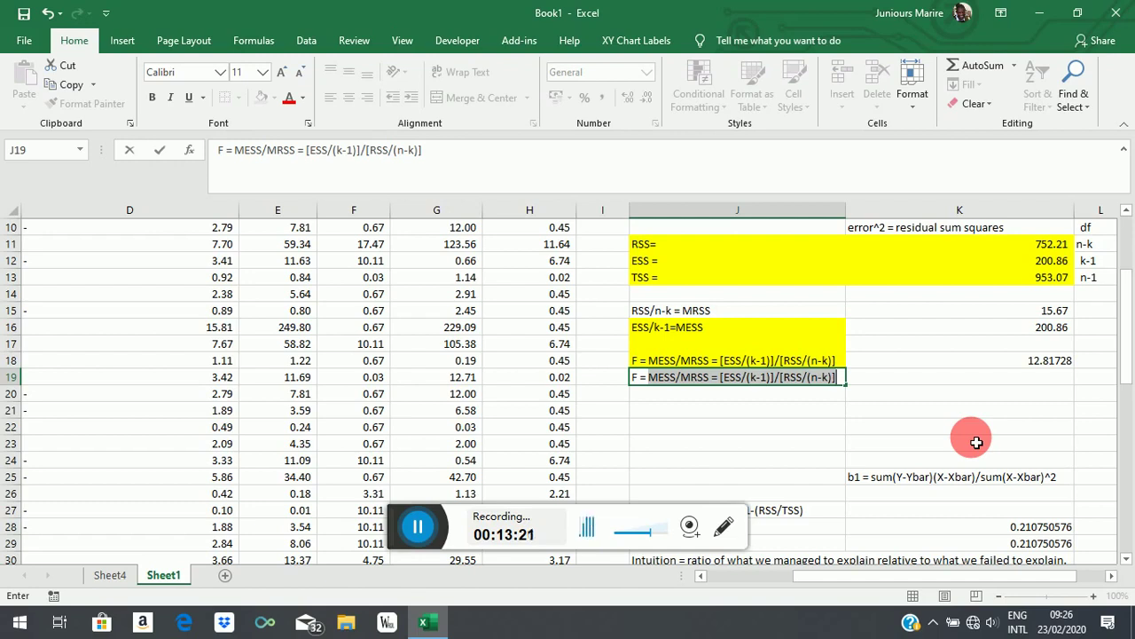
- Rewrite J19 as the R-squared label 'F = [r^2/(k-1)]/[(1-r^2)/(n-k) ='
{"action": "type", "text": "["}
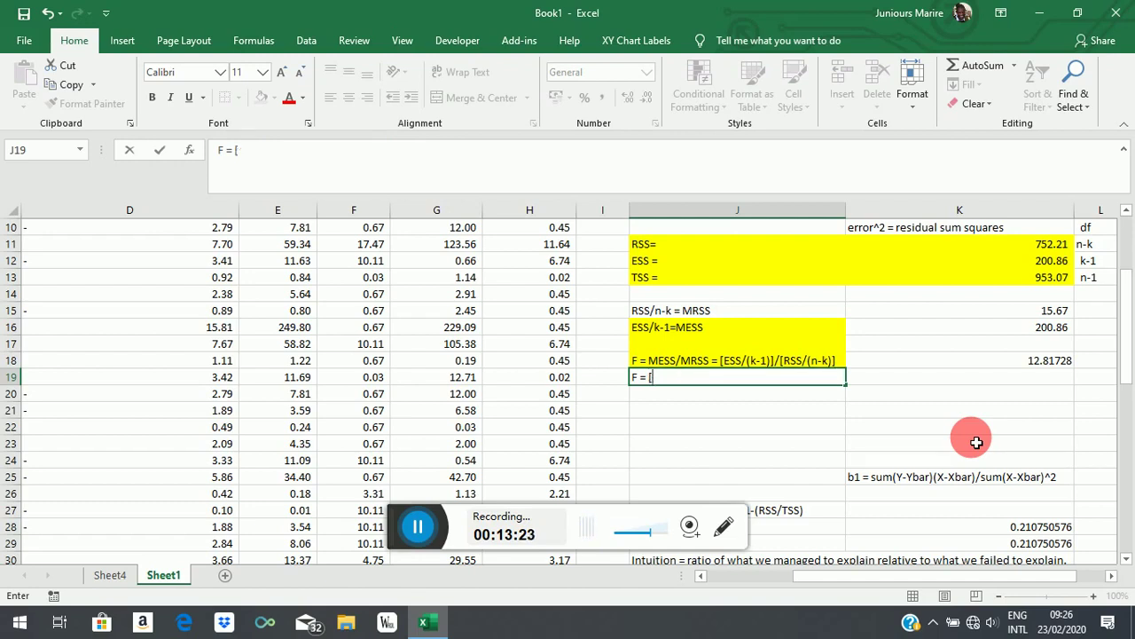
{"action": "type", "text": "R"}
{"action": "key", "text": "BackSpace"}
{"action": "type", "text": "r^2"}
{"action": "type", "text": "/(k-1)"}
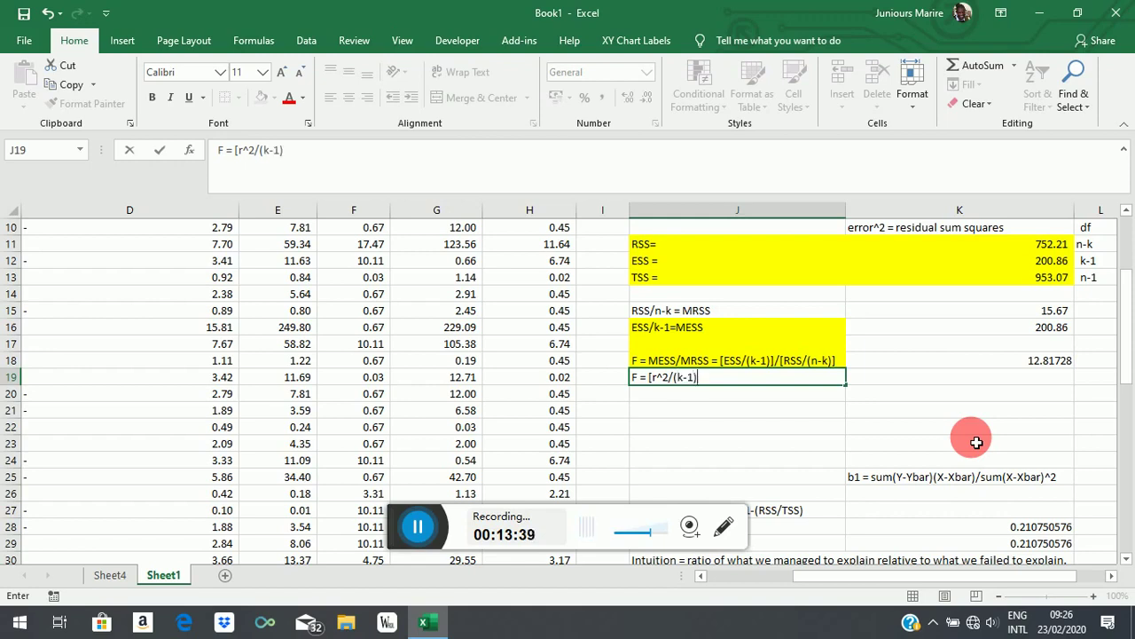
{"action": "type", "text": "]/[(1-"}
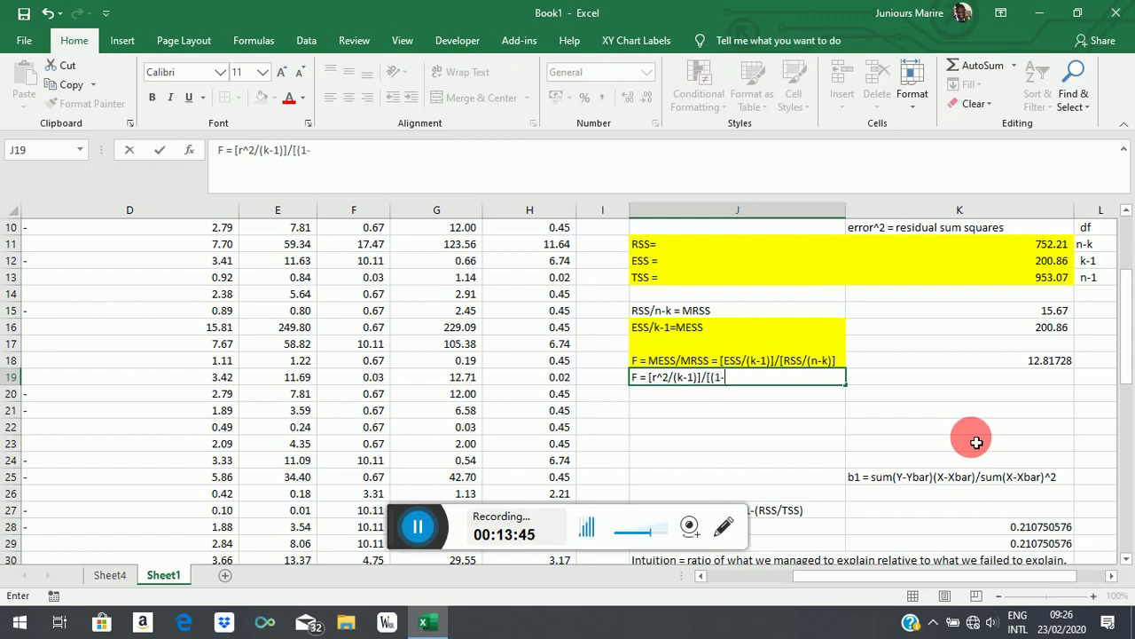
{"action": "type", "text": "r^2)/("}
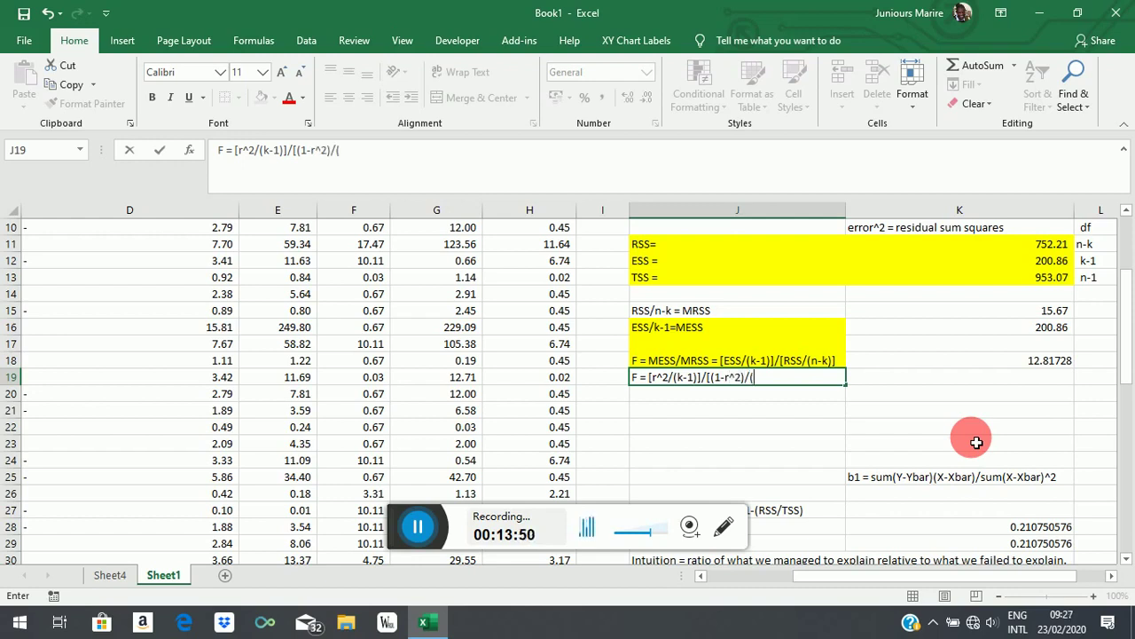
{"action": "type", "text": "n-k"}
{"action": "type", "text": ")"}
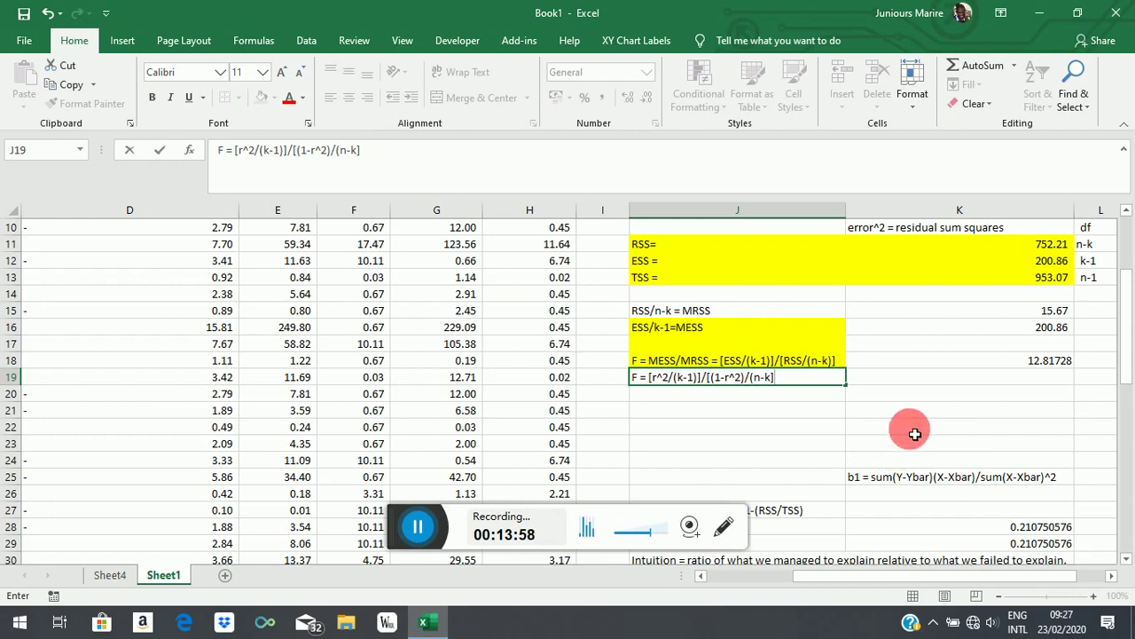
{"action": "type", "text": " ="}
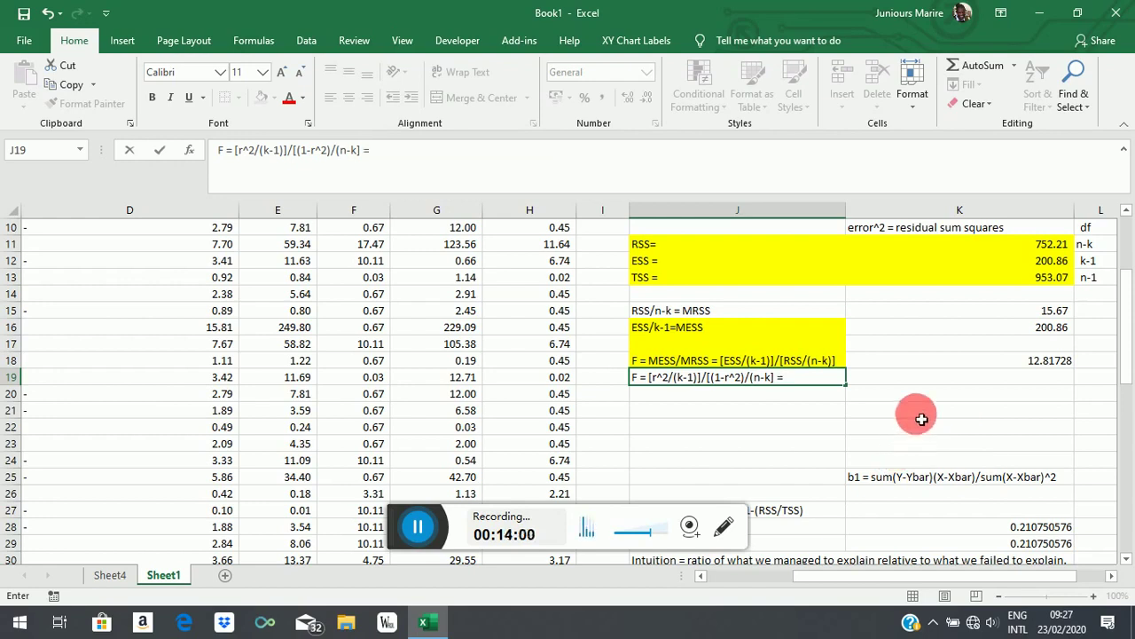
{"action": "left_click", "coordinate": [923, 390]}
- Enter =(K28/(2-1))/((1-K28)/(50-2)) in K19, computing F as 12.81727592 from R Square
{"action": "type", "text": "="}
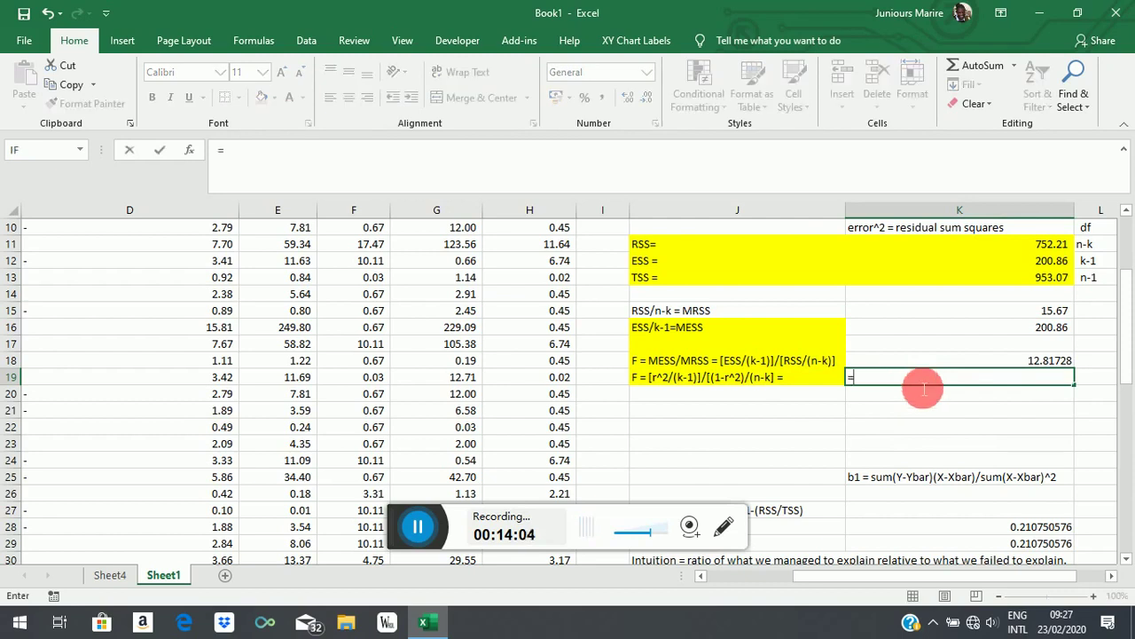
{"action": "type", "text": "("}
{"action": "left_click", "coordinate": [1044, 529]}
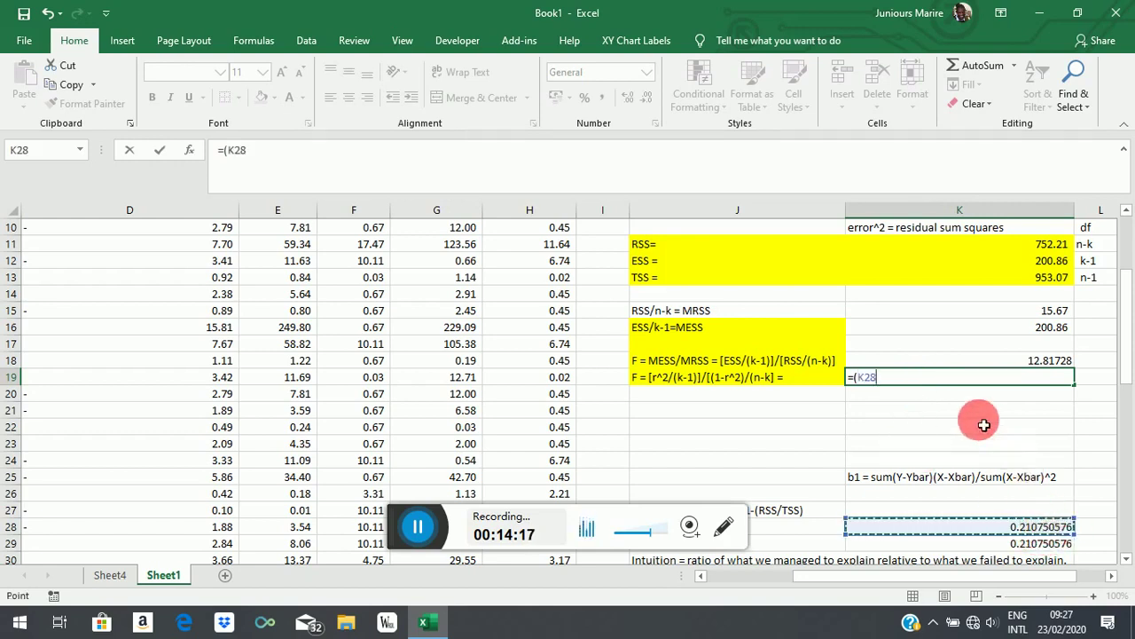
{"action": "type", "text": "/"}
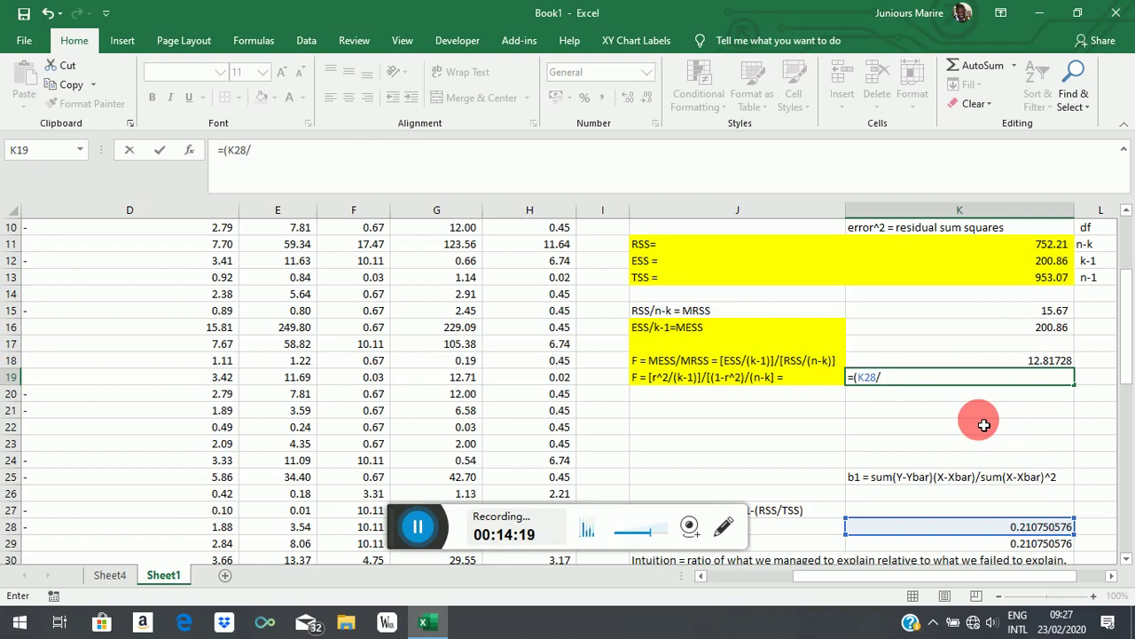
{"action": "type", "text": "("}
{"action": "type", "text": "2-1))/(("}
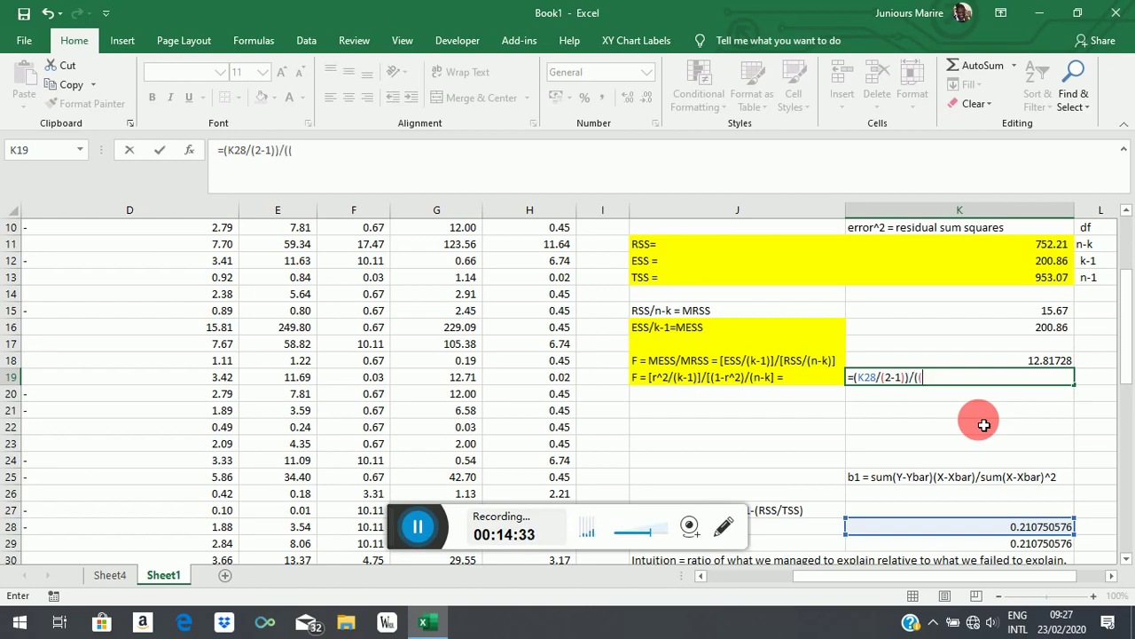
{"action": "type", "text": "1-"}
{"action": "left_click", "coordinate": [1036, 528]}
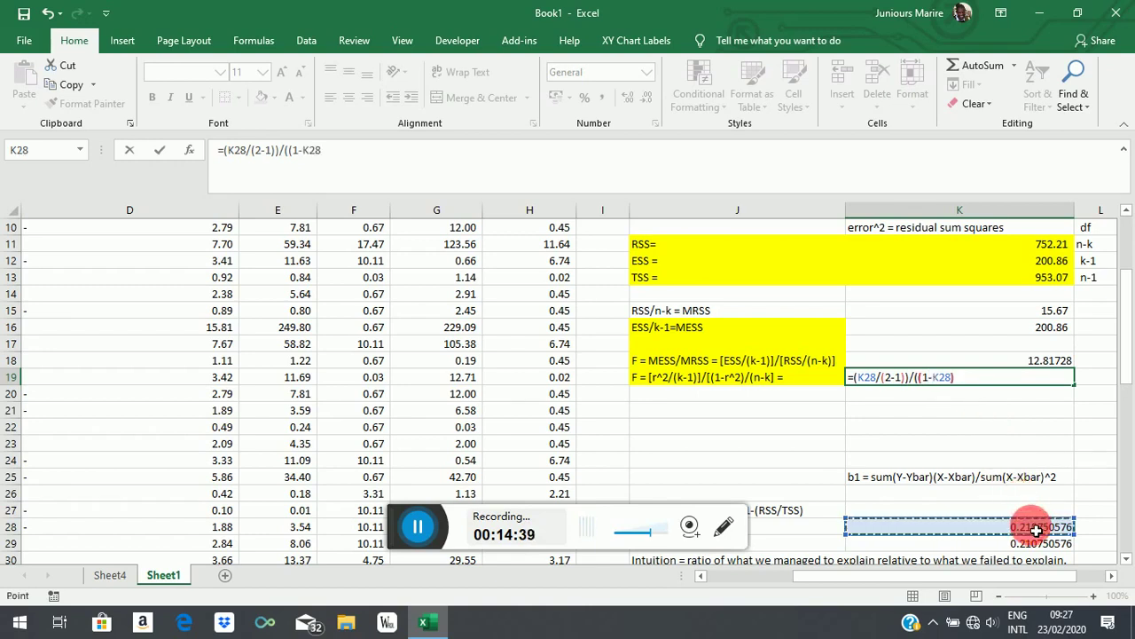
{"action": "type", "text": ")/("}
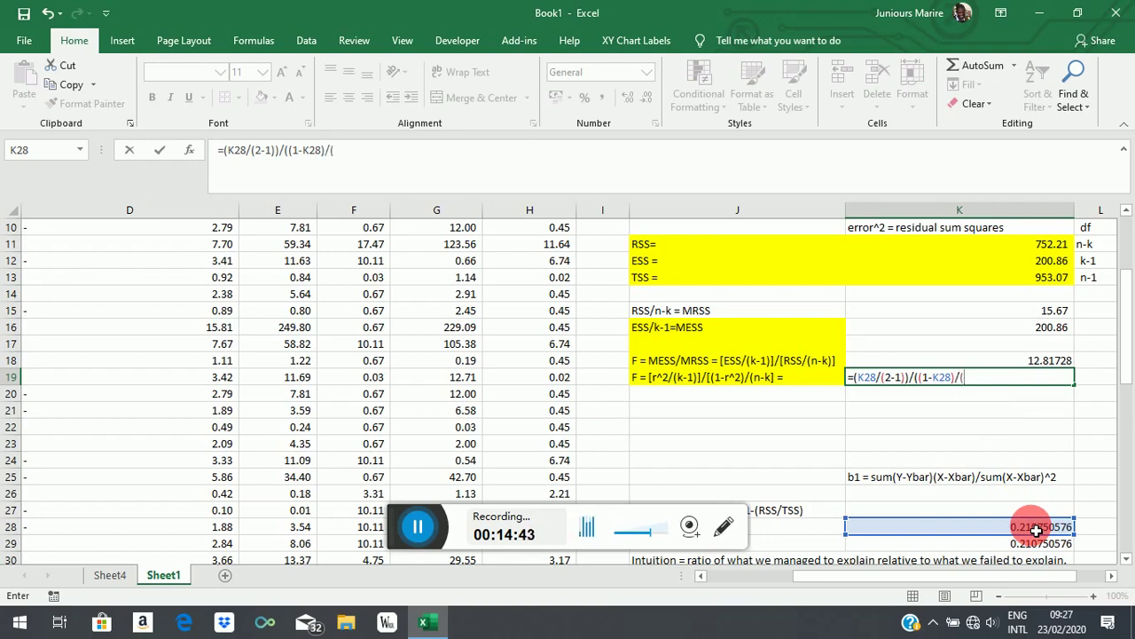
{"action": "type", "text": "50-2)"}
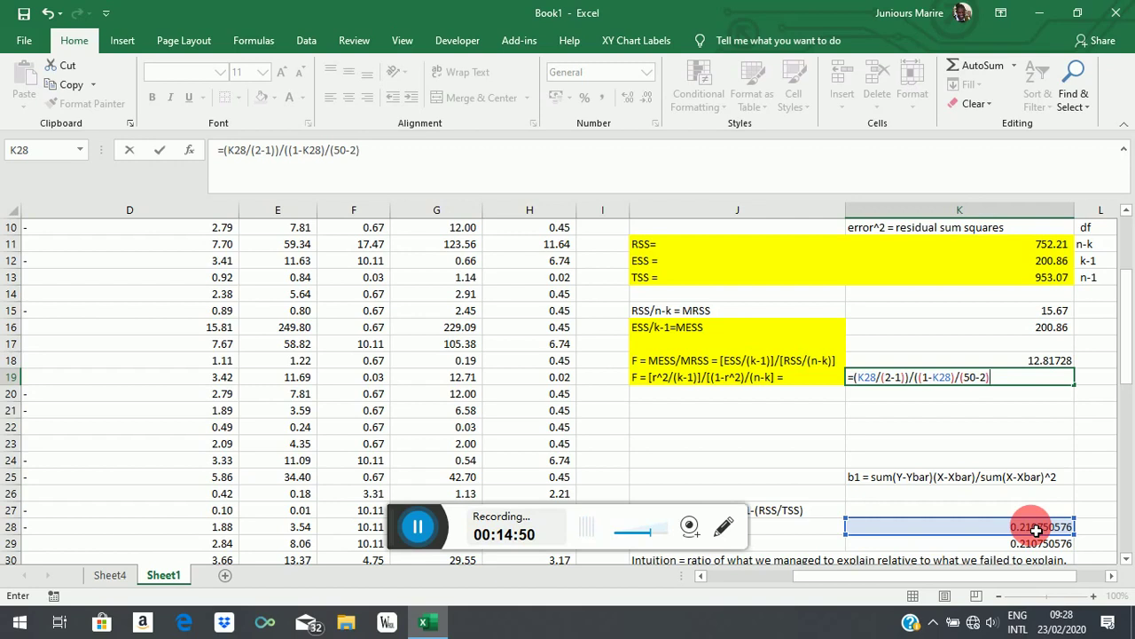
{"action": "type", "text": ")"}
{"action": "key", "text": "Return"}
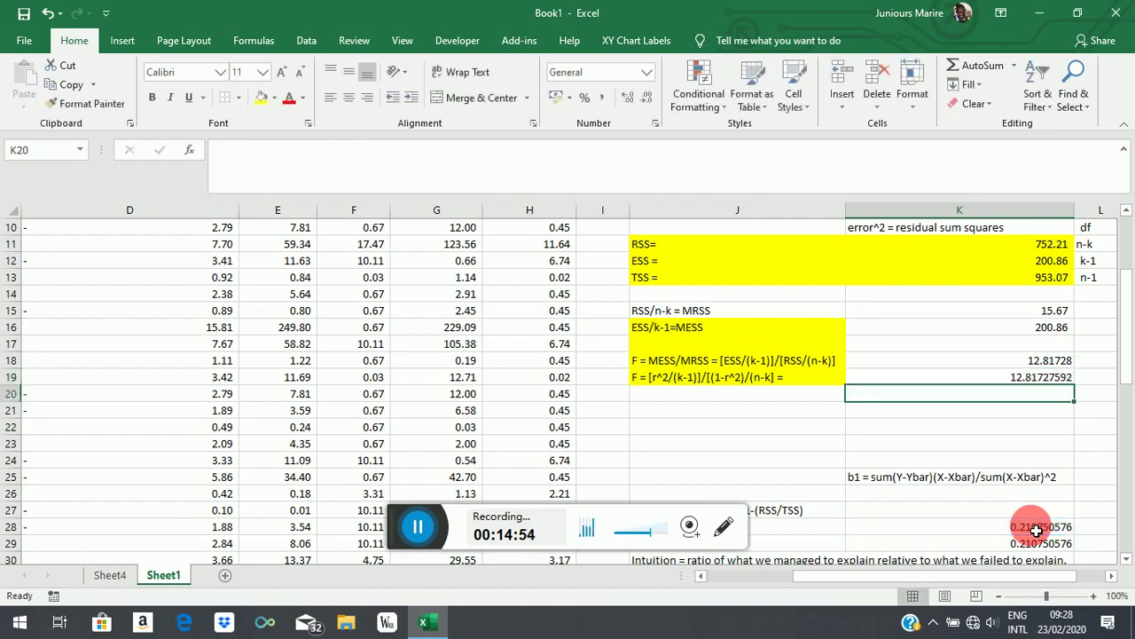
- Reduce K19's decimal places so it shows 12.81728, matching K18
{"action": "left_click", "coordinate": [1042, 373]}
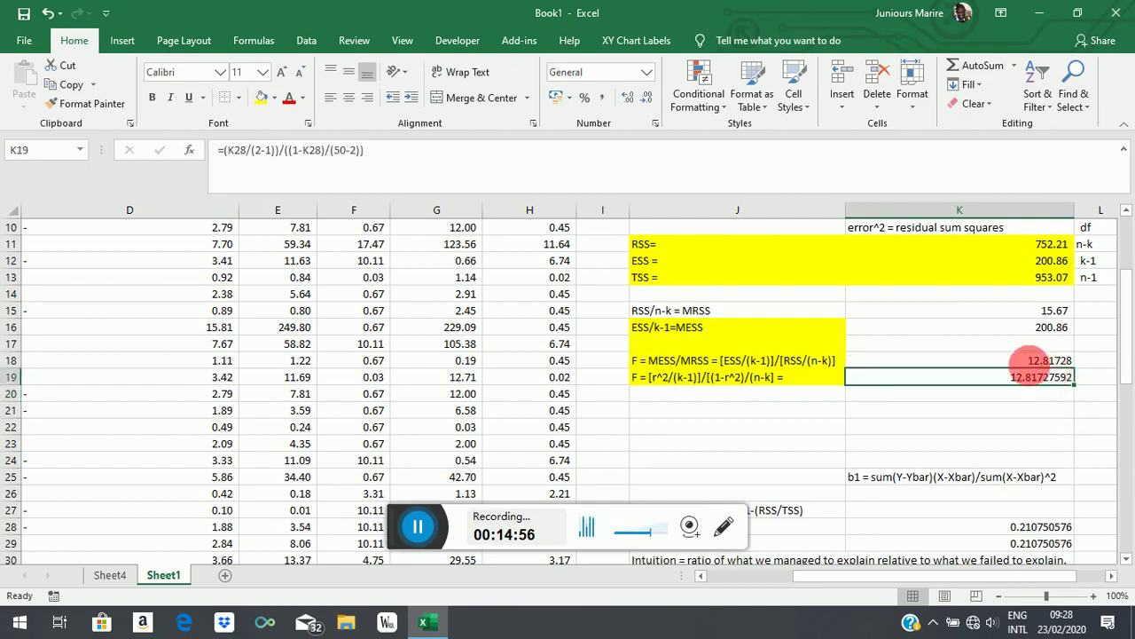
{"action": "left_click", "coordinate": [648, 105]}
{"action": "left_click", "coordinate": [647, 105]}
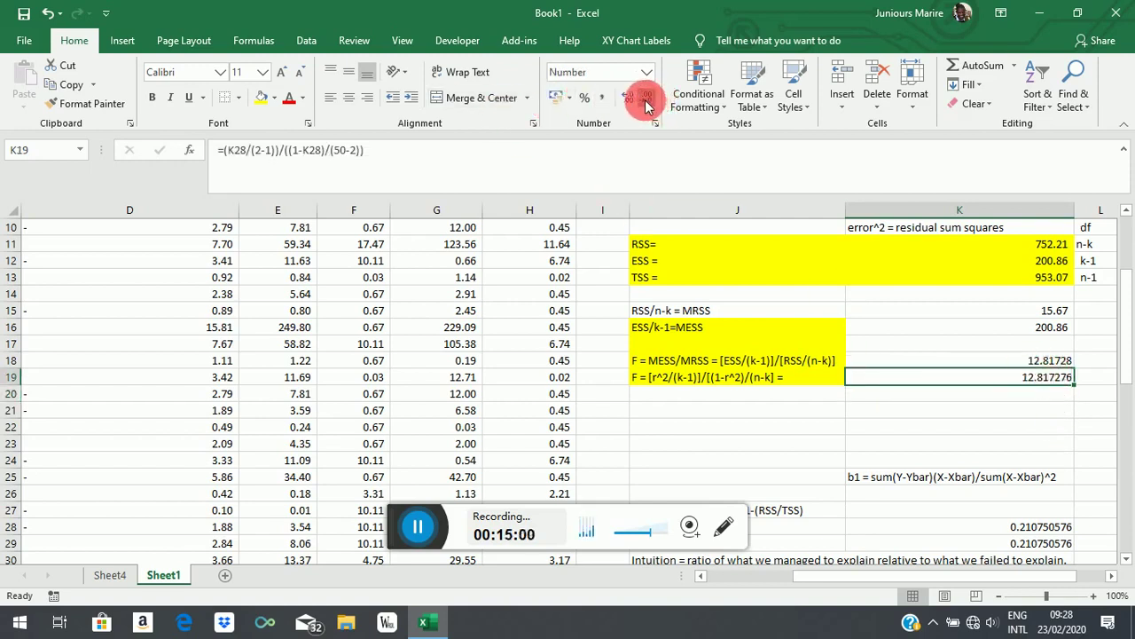
{"action": "left_click", "coordinate": [647, 105]}
{"action": "left_click", "coordinate": [872, 373]}
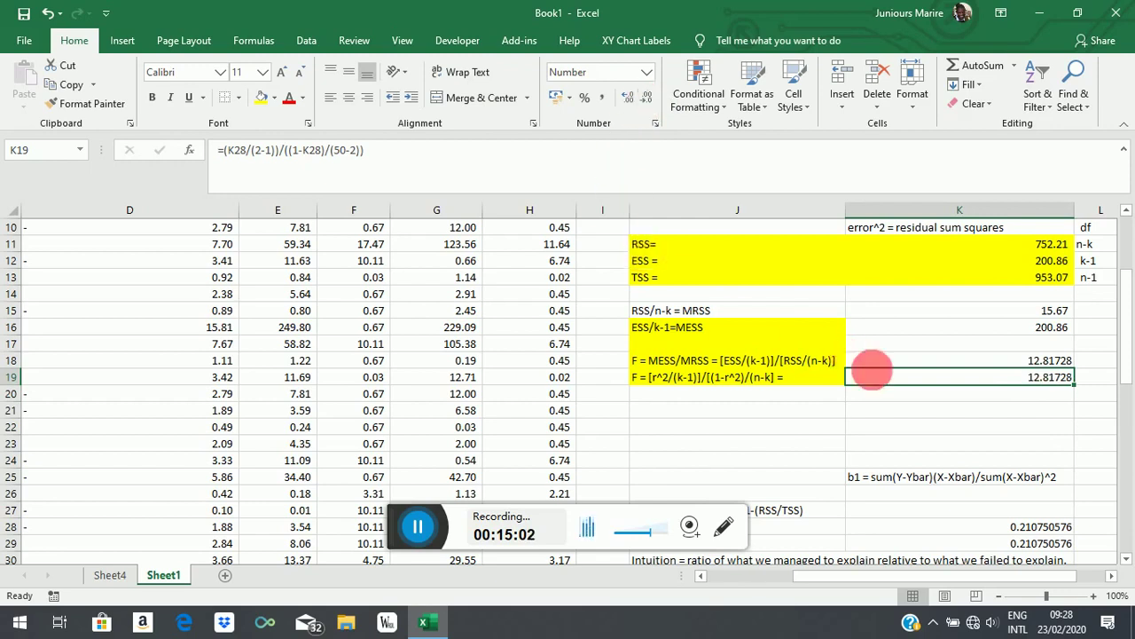
{"action": "left_click", "coordinate": [915, 411]}
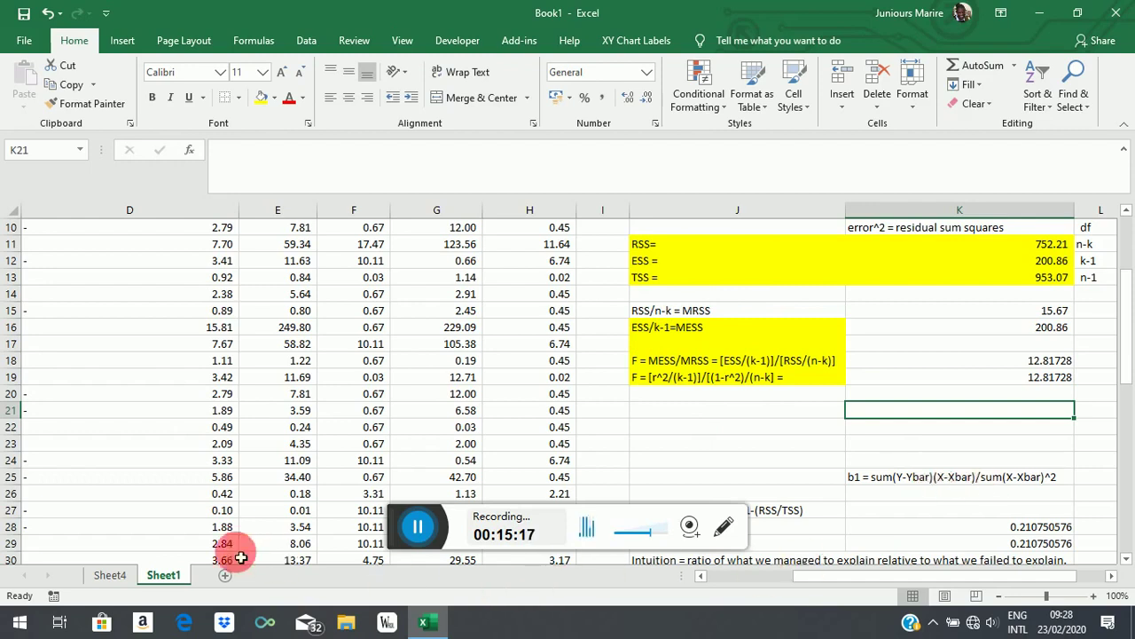
- Go to Sheet4's regression output and select E12 to check the ANOVA F of 12.81728
{"action": "left_click", "coordinate": [129, 581]}
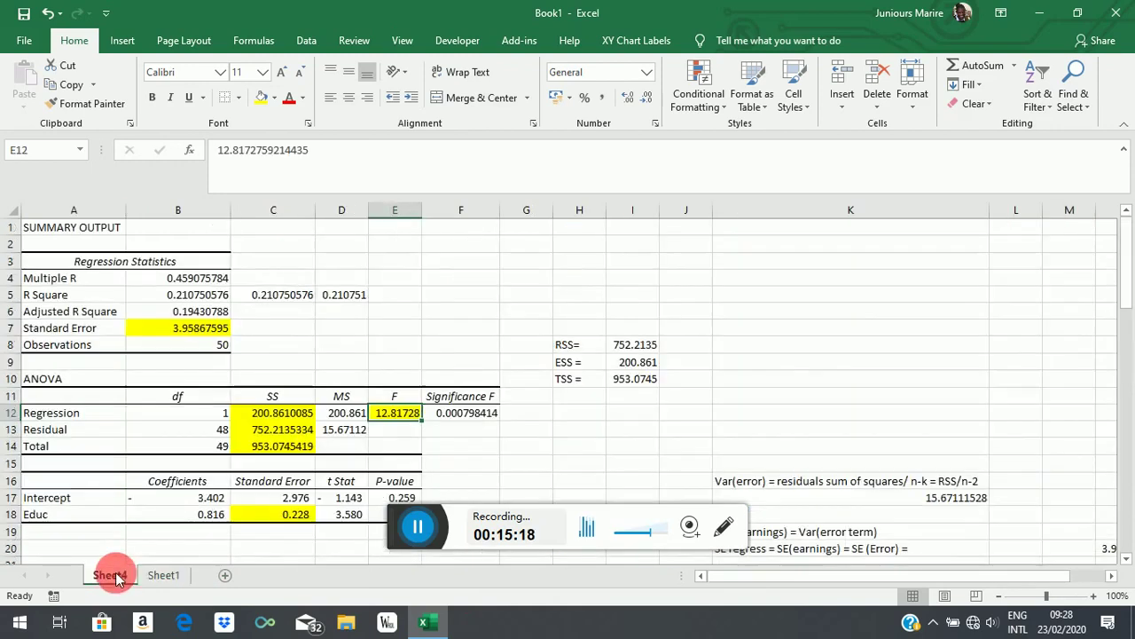
{"action": "left_click", "coordinate": [408, 414]}
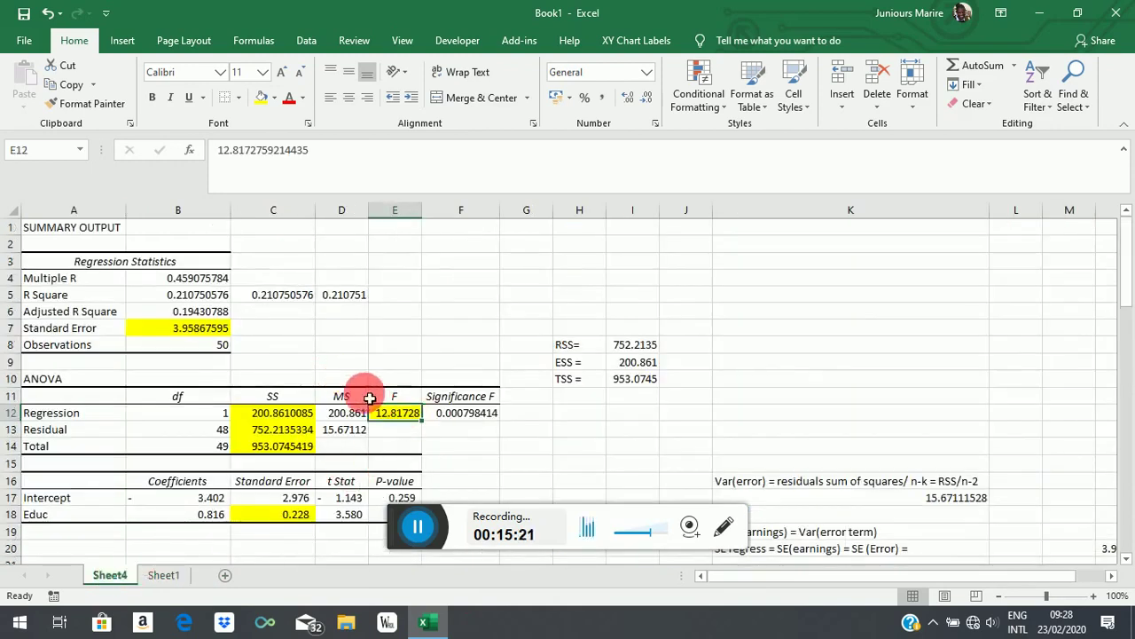